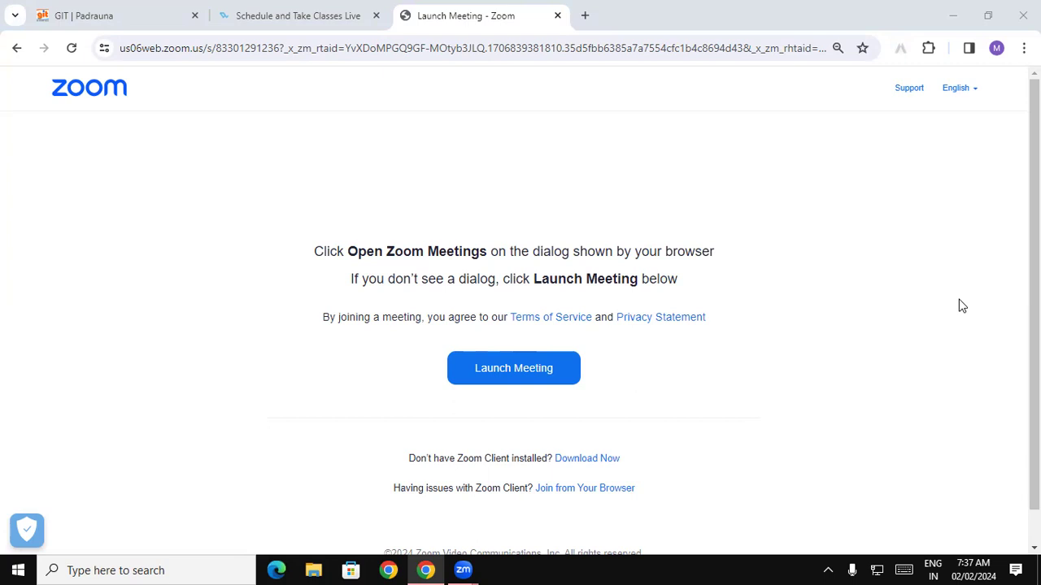
- Switch to TallyPrime and load the company Gayatri Moters Pvt Ltd from the 7.4tds folder on drive D
{"action": "left_click", "coordinate": [953, 15]}
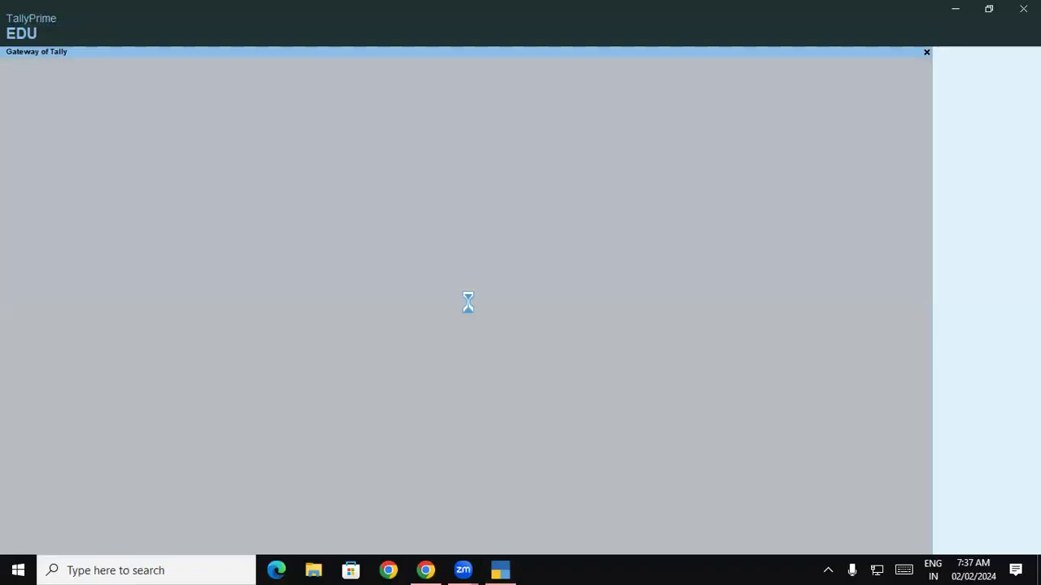
{"action": "left_click", "coordinate": [285, 348]}
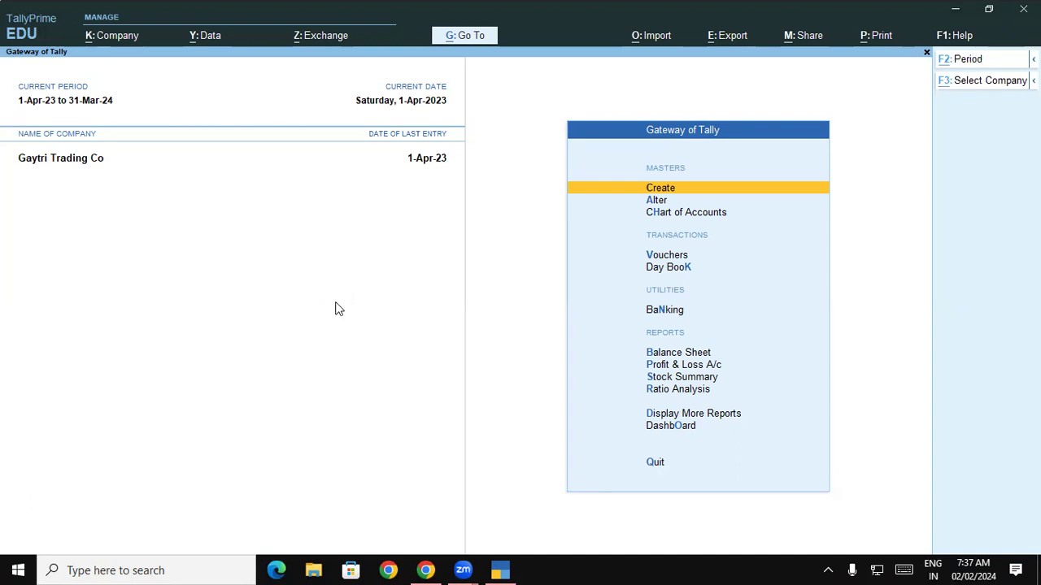
{"action": "key", "text": "F3"}
{"action": "key", "text": "Up"}
{"action": "key", "text": "Up"}
{"action": "key", "text": "Up"}
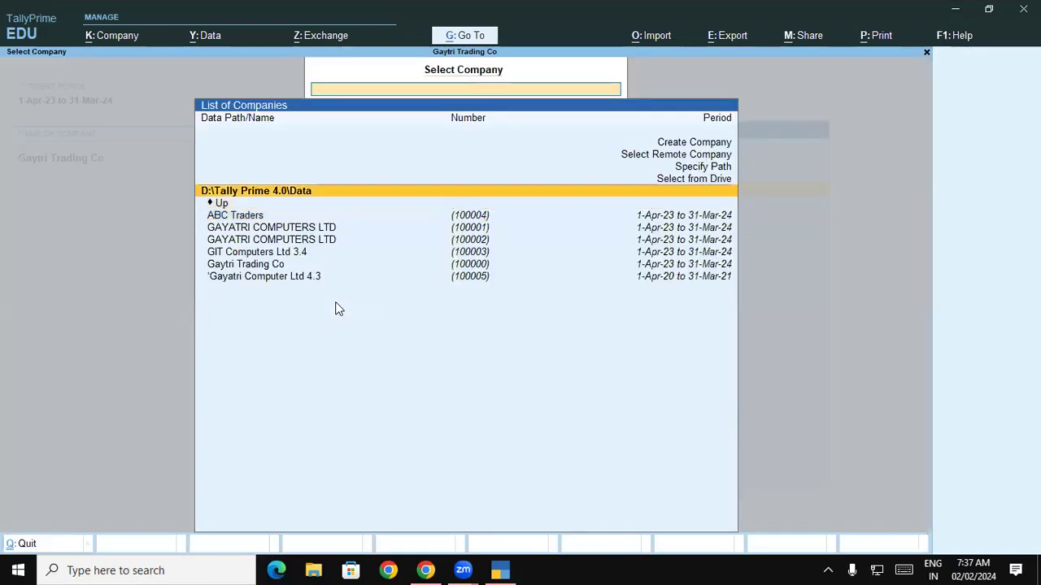
{"action": "key", "text": "Return"}
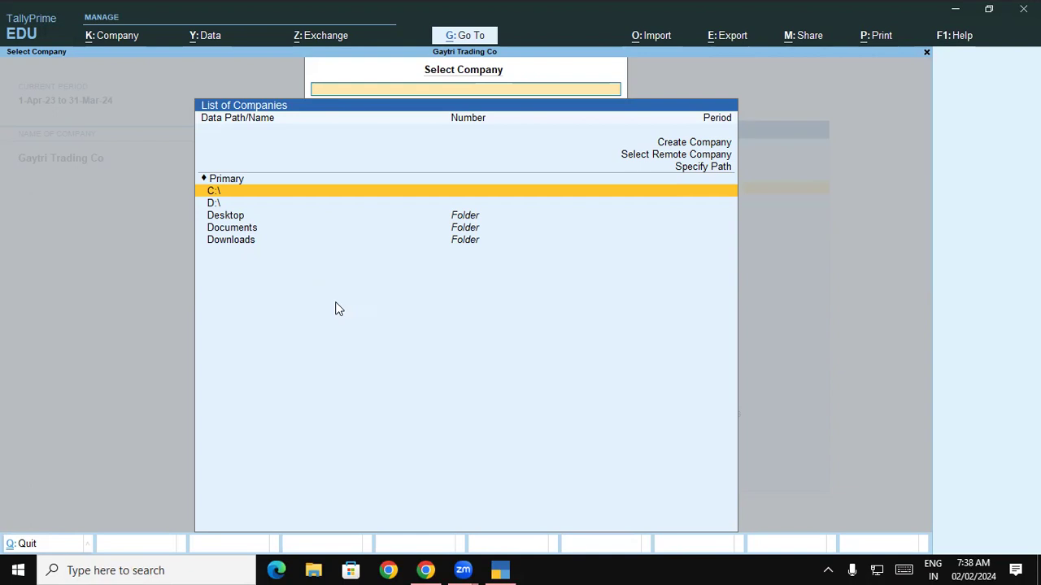
{"action": "key", "text": "Down"}
{"action": "key", "text": "Return"}
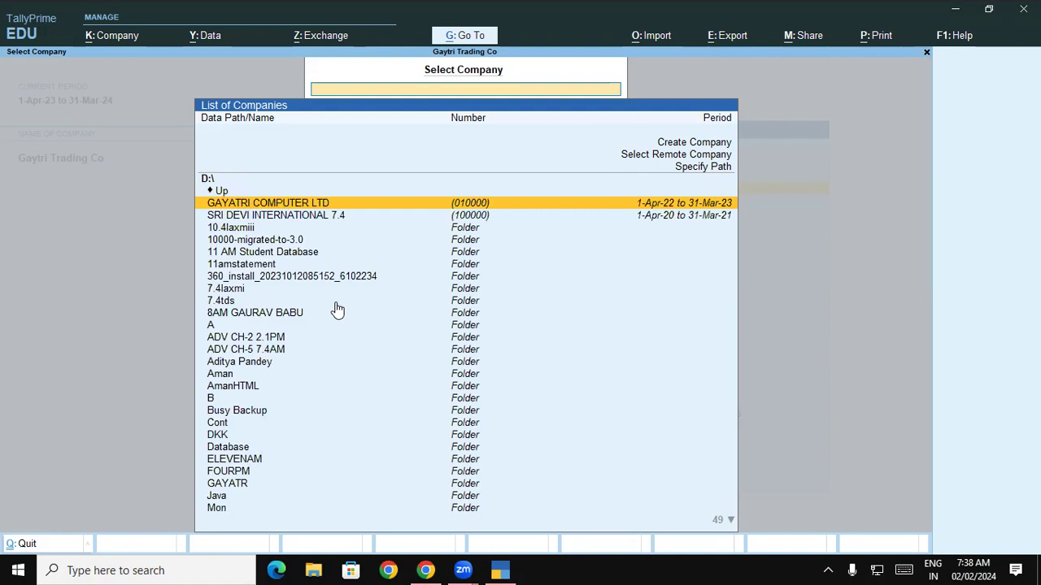
{"action": "type", "text": "tds"}
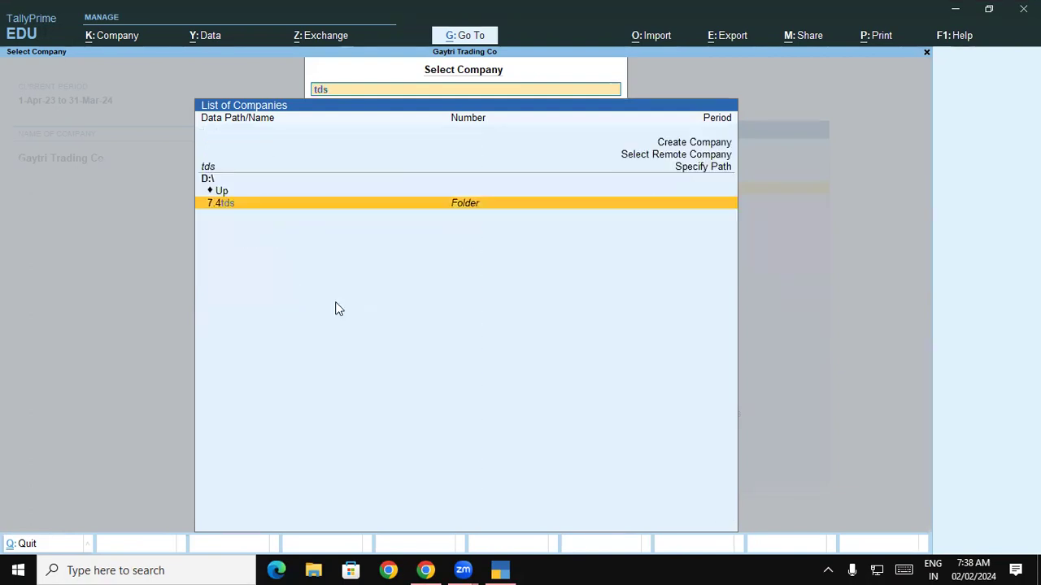
{"action": "key", "text": "Return"}
{"action": "key", "text": "Return"}
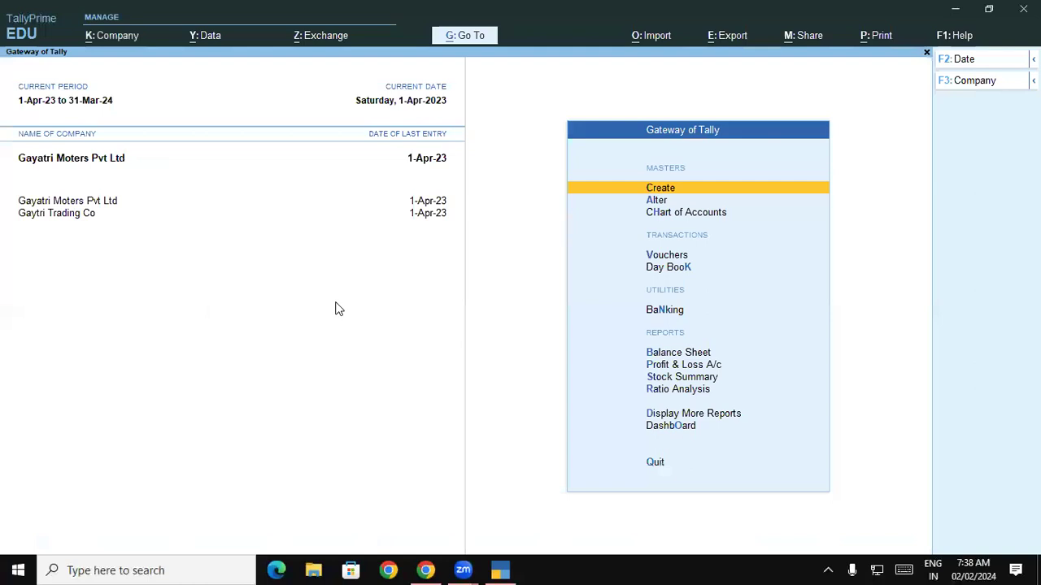
- Start a new TDS Nature of Payments master and name it TDS on Rent of Building
{"action": "key", "text": "Return"}
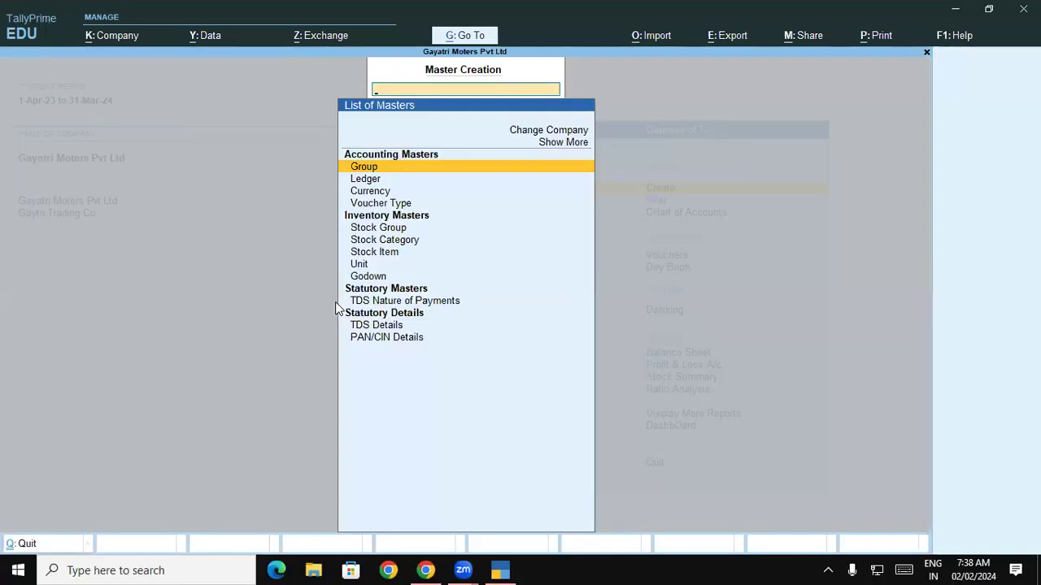
{"action": "key", "text": "Down"}
{"action": "key", "text": "Down"}
{"action": "key", "text": "Down"}
{"action": "key", "text": "Down"}
{"action": "key", "text": "Down"}
{"action": "key", "text": "Down"}
{"action": "key", "text": "Down"}
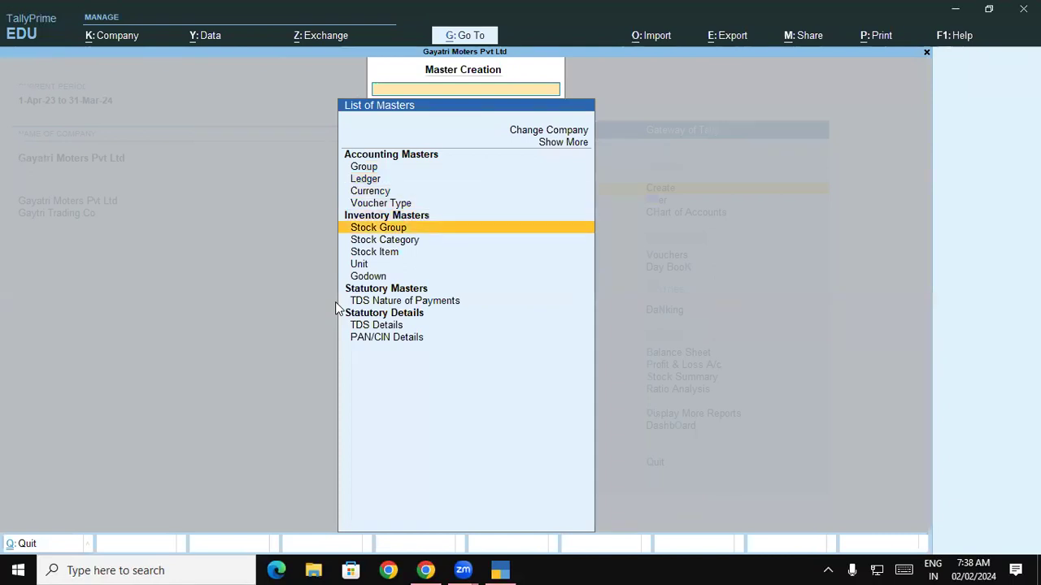
{"action": "key", "text": "Down"}
{"action": "key", "text": "Down"}
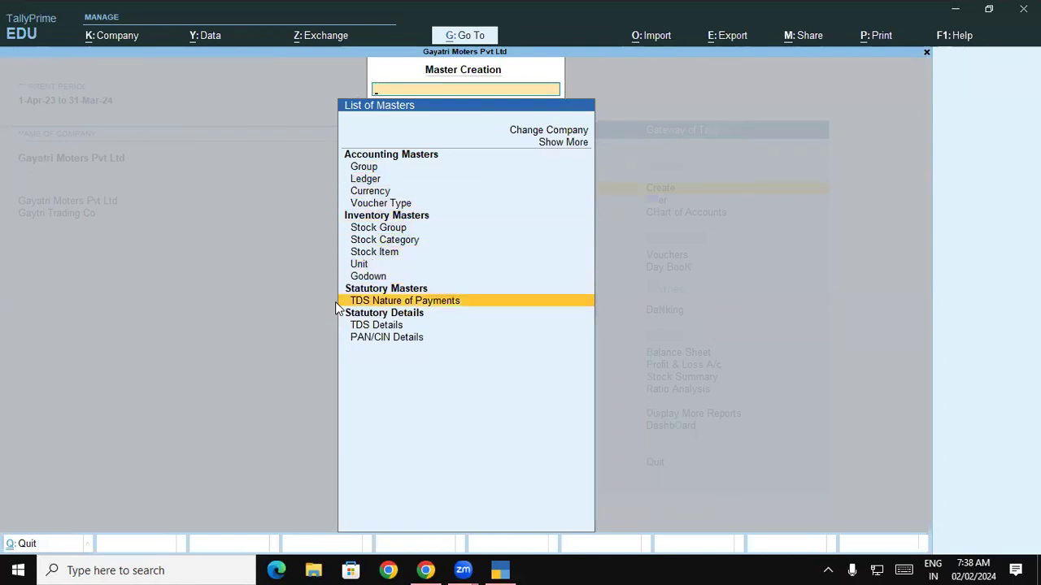
{"action": "key", "text": "Return"}
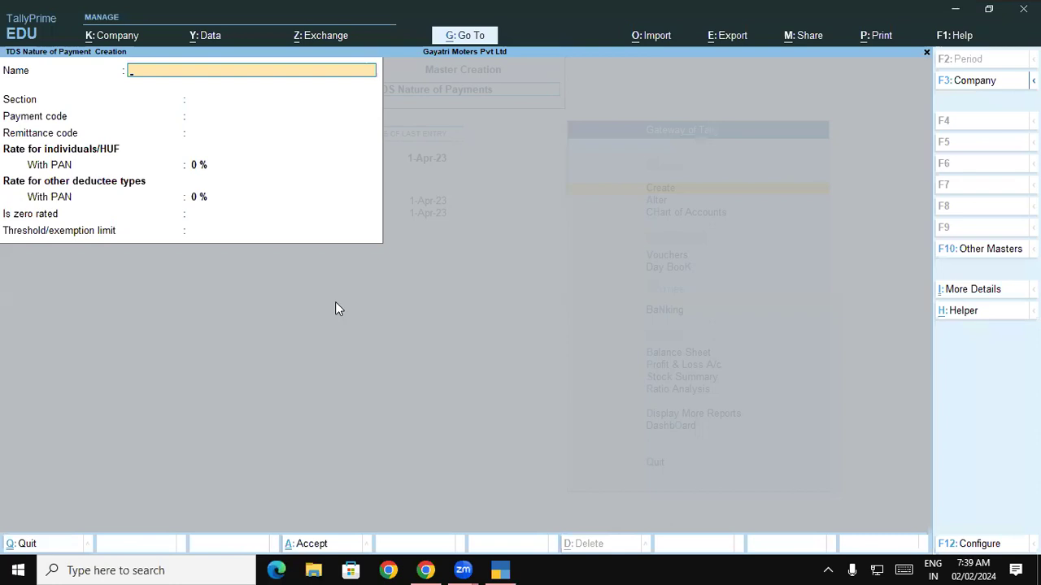
{"action": "type", "text": "TDS on Rent"}
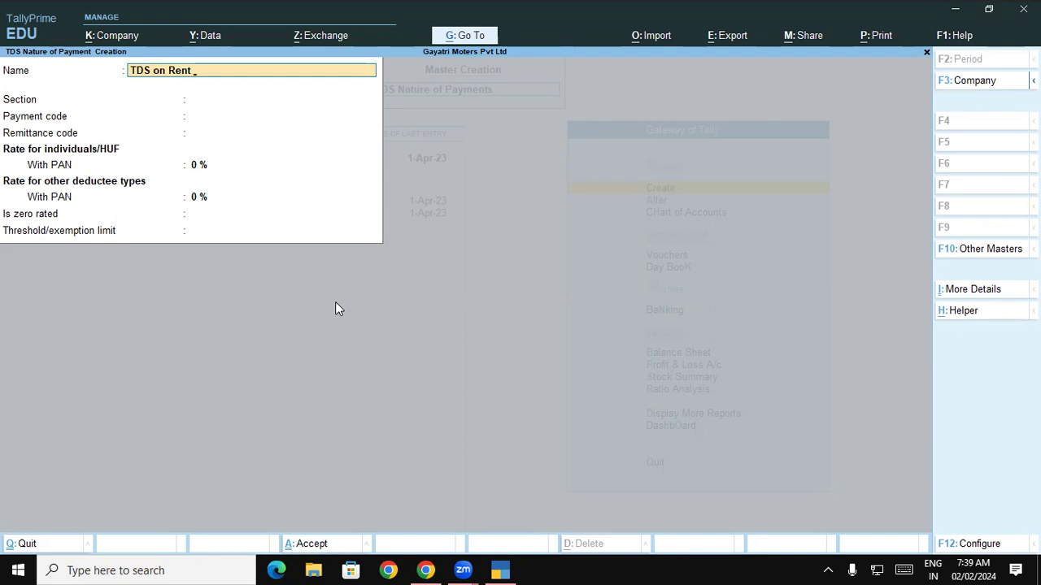
{"action": "type", "text": " of Building"}
{"action": "key", "text": "Return"}
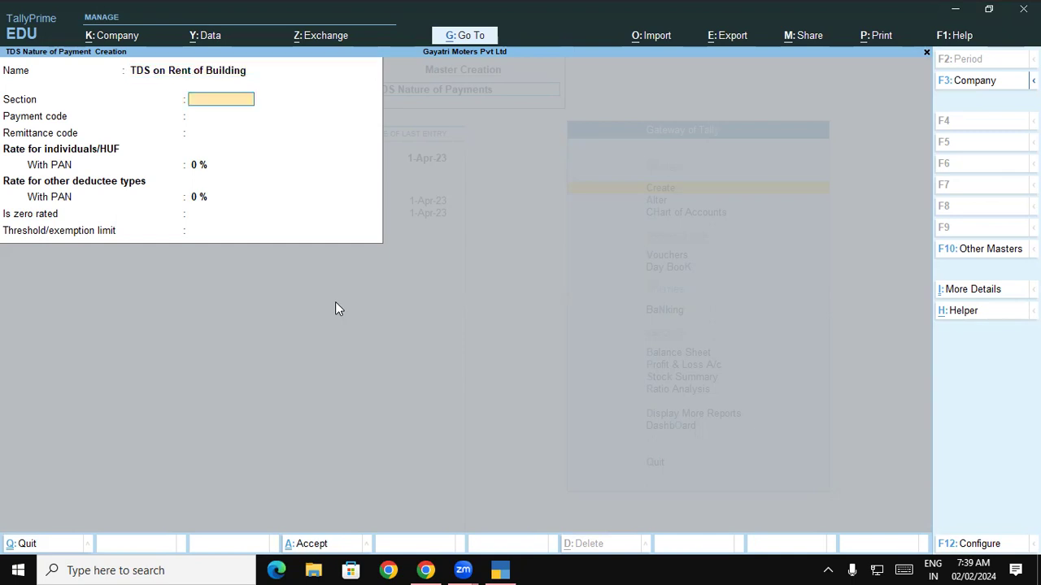
- Set the nature of payment's section to 194J and its payment code to 94J, leaving the remittance code blank
{"action": "type", "text": "194J"}
{"action": "key", "text": "Return"}
{"action": "type", "text": "94"}
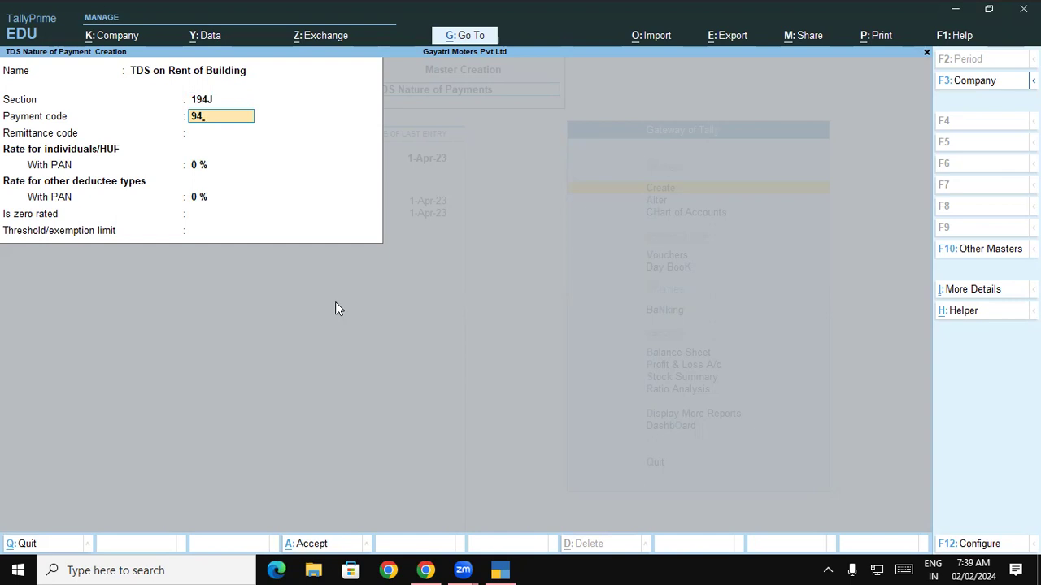
{"action": "key", "text": "Return"}
{"action": "key", "text": "Return"}
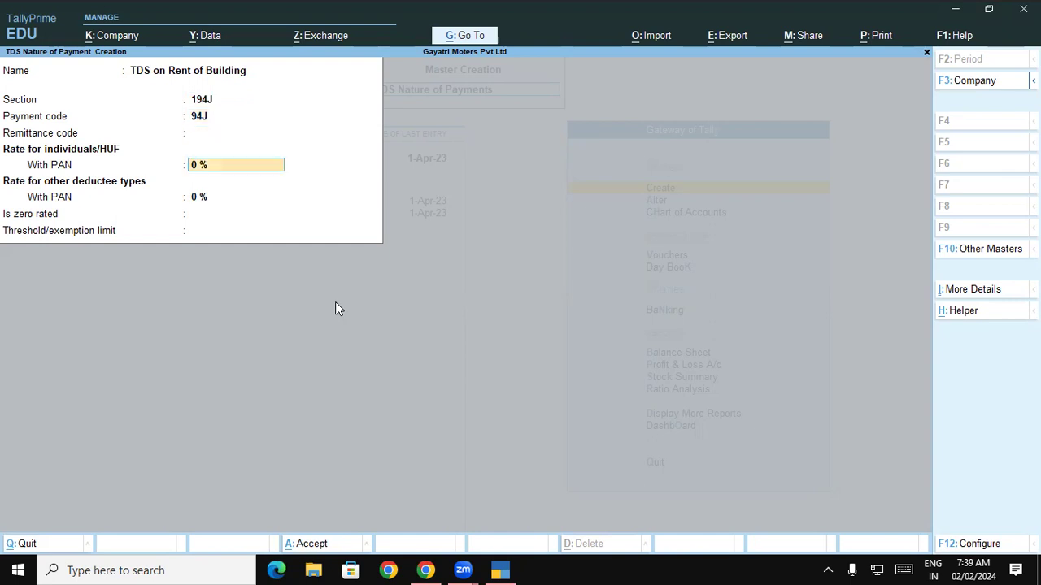
- Set both with-PAN rates to 10 % and the exemption limit to 240000, and save the nature of payment
{"action": "type", "text": "10"}
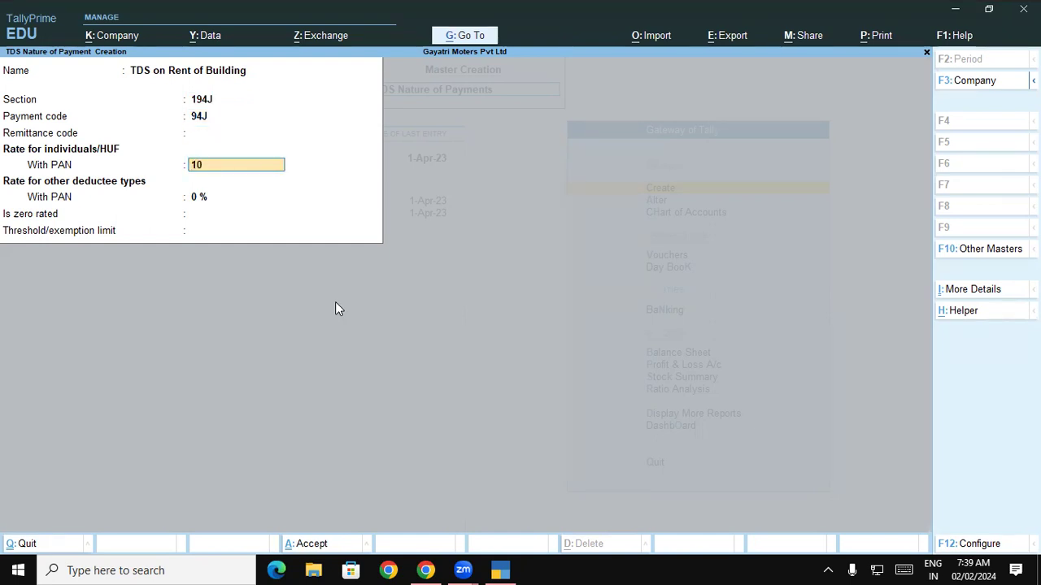
{"action": "key", "text": "Return"}
{"action": "key", "text": "Return"}
{"action": "type", "text": "2"}
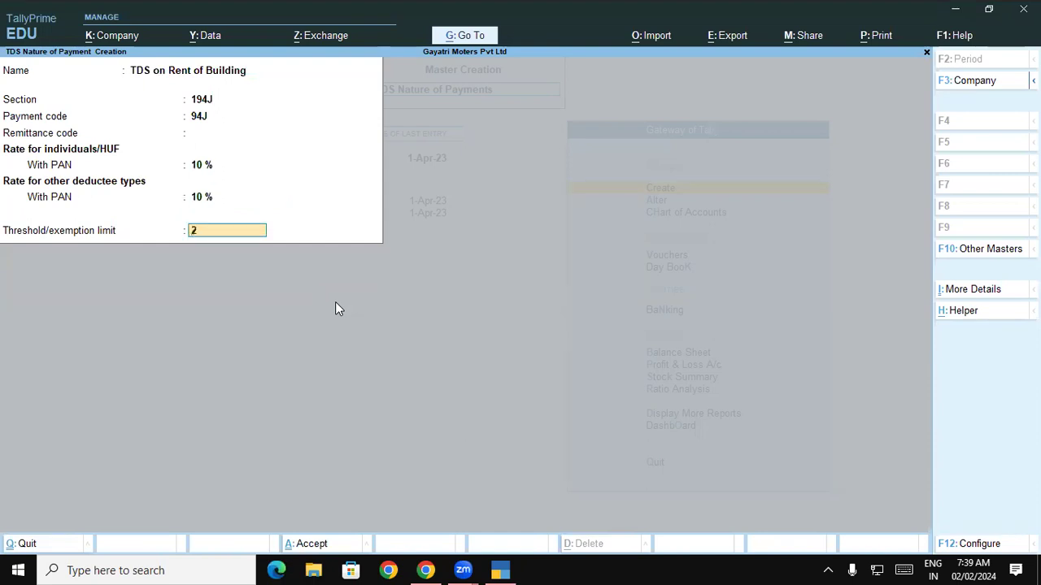
{"action": "type", "text": "40000"}
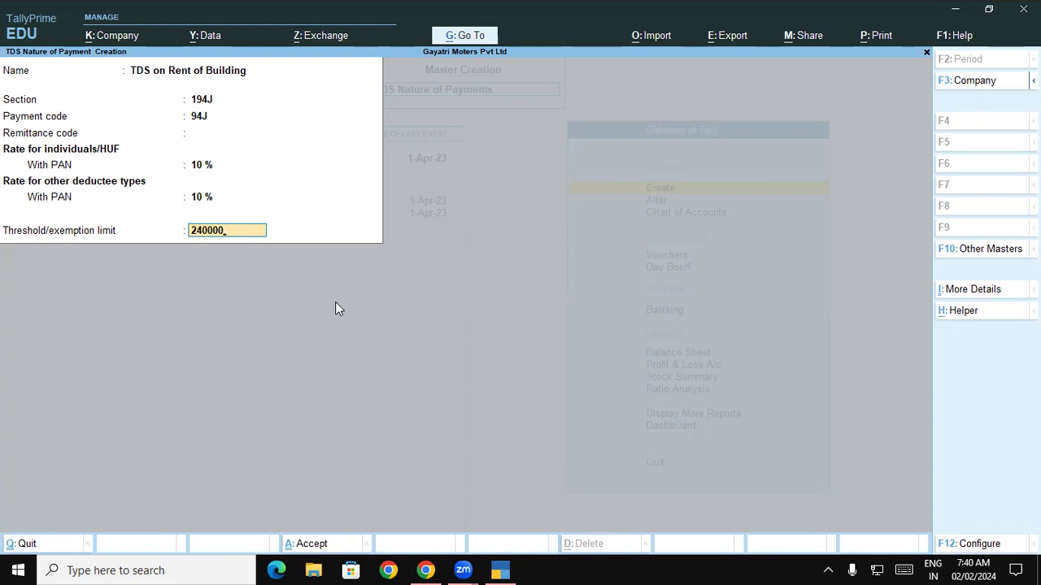
{"action": "key", "text": "Return"}
{"action": "key", "text": "Return"}
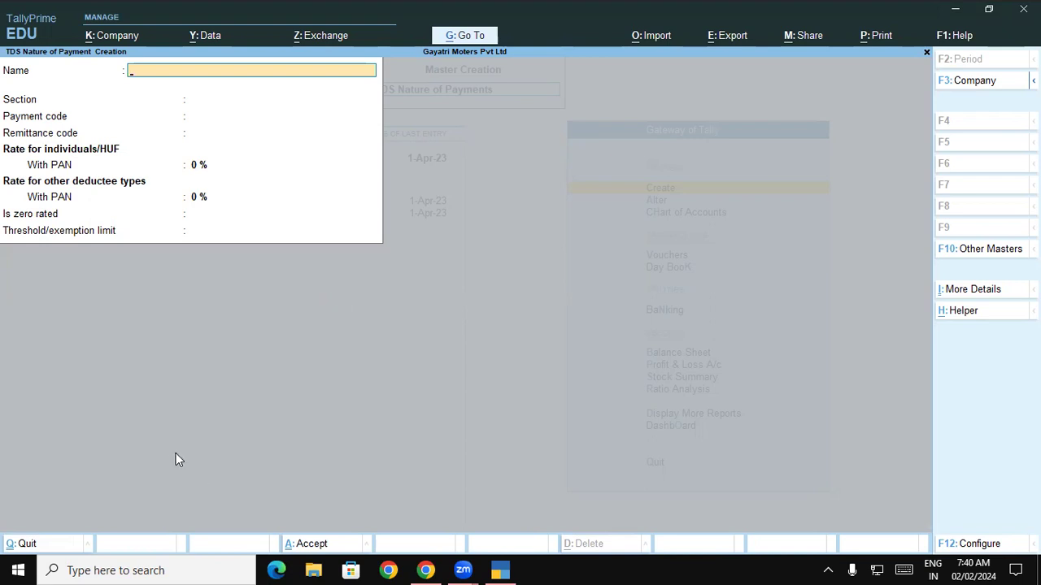
{"action": "key", "text": "Escape"}
{"action": "key", "text": "Return"}
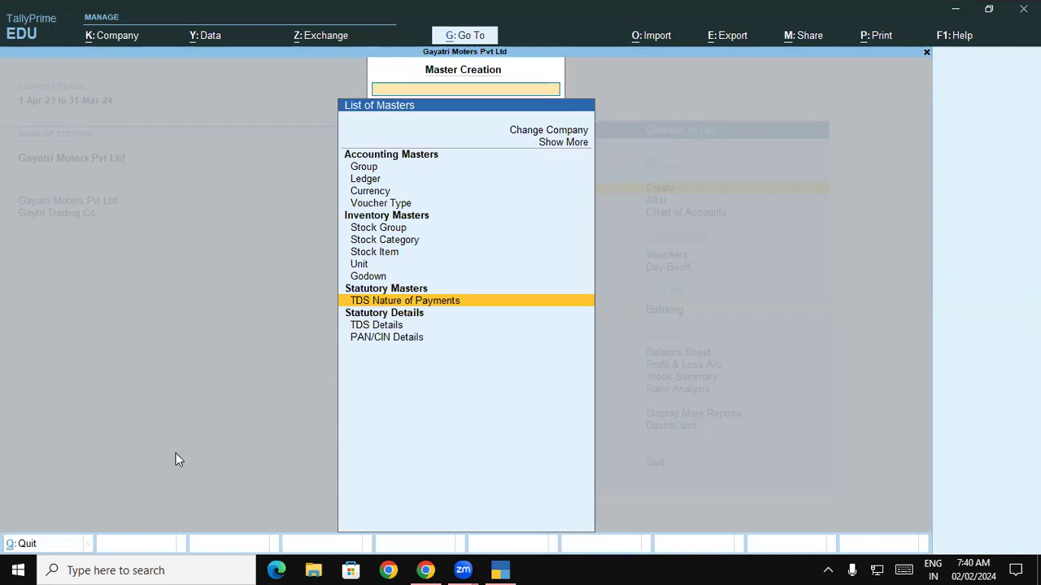
- Open the creation form for a new accounting ledger
{"action": "key", "text": "Up"}
{"action": "key", "text": "Up"}
{"action": "key", "text": "Up"}
{"action": "key", "text": "Up"}
{"action": "key", "text": "Up"}
{"action": "key", "text": "Up"}
{"action": "key", "text": "Up"}
{"action": "key", "text": "Up"}
{"action": "key", "text": "Up"}
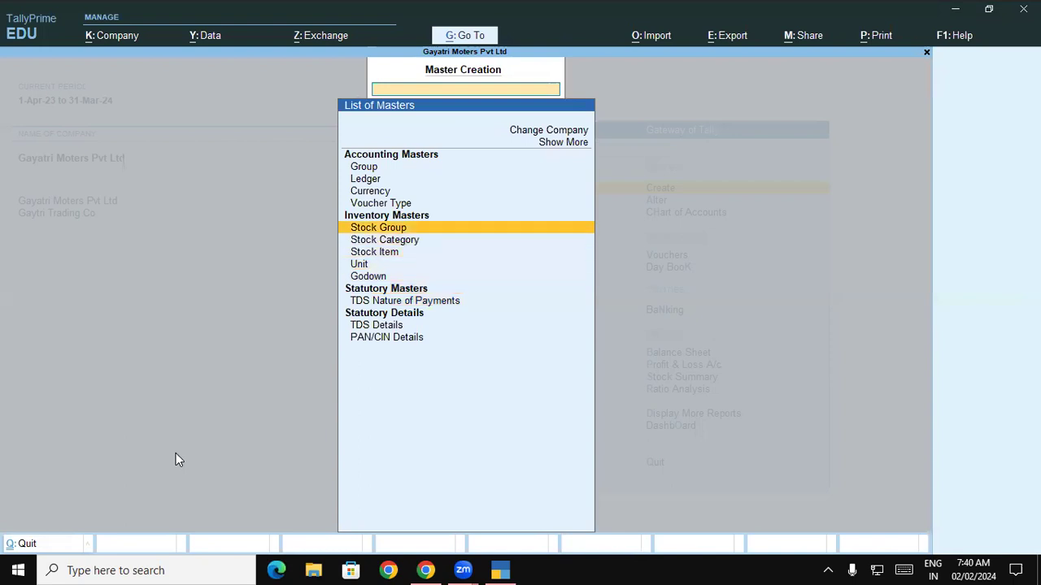
{"action": "key", "text": "Up"}
{"action": "key", "text": "Return"}
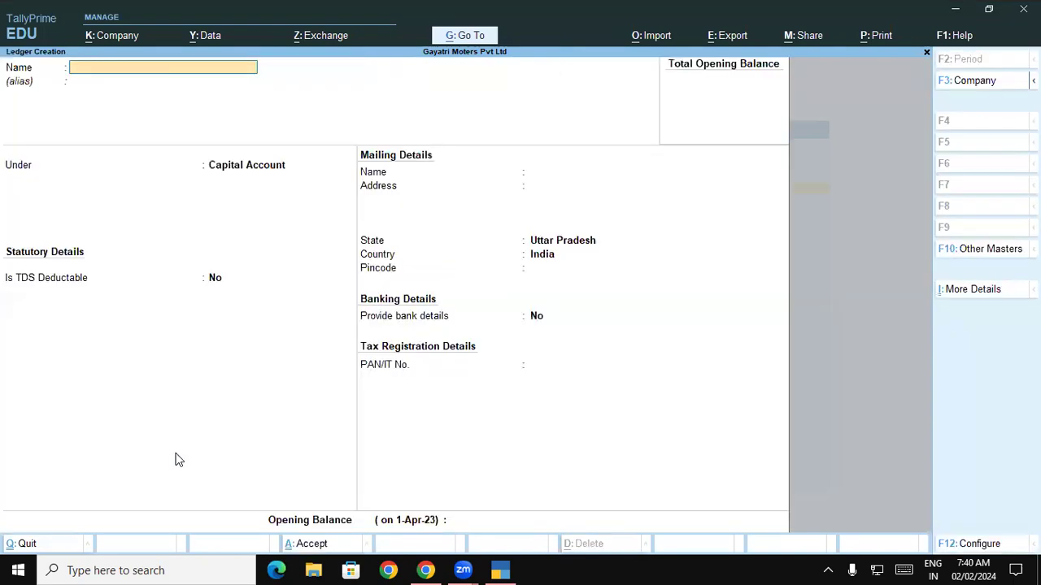
- Try to name the new ledger Rent of Building
{"action": "type", "text": "Rent of"}
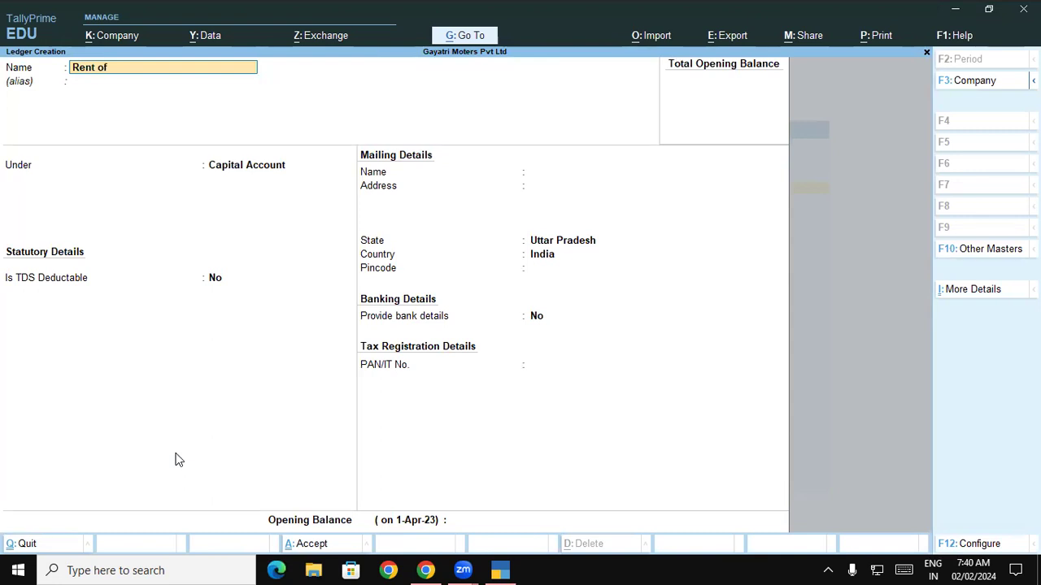
{"action": "type", "text": " Building"}
{"action": "key", "text": "Return"}
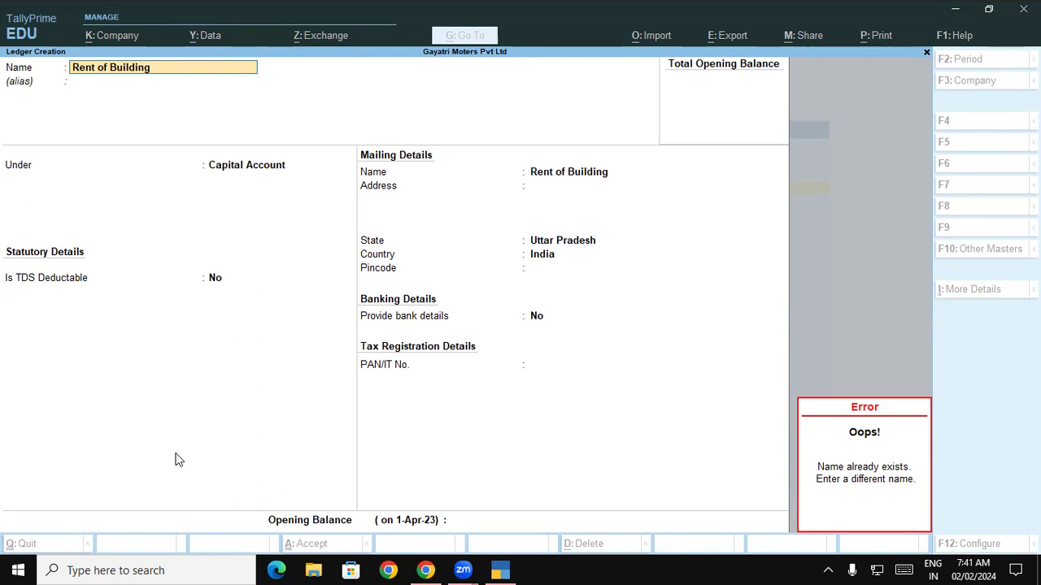
{"action": "key", "text": "Escape"}
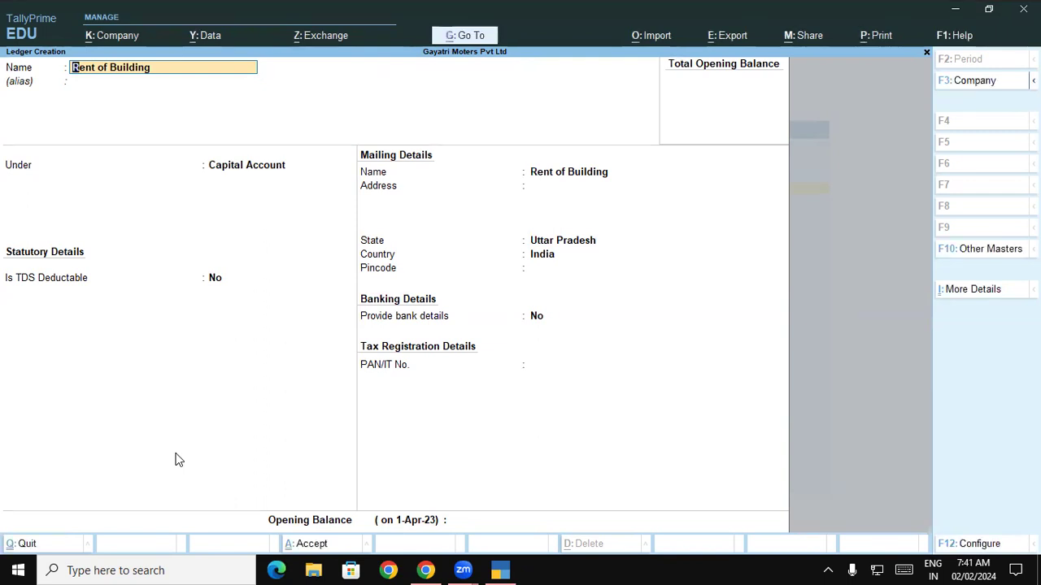
{"action": "key", "text": "BackSpace"}
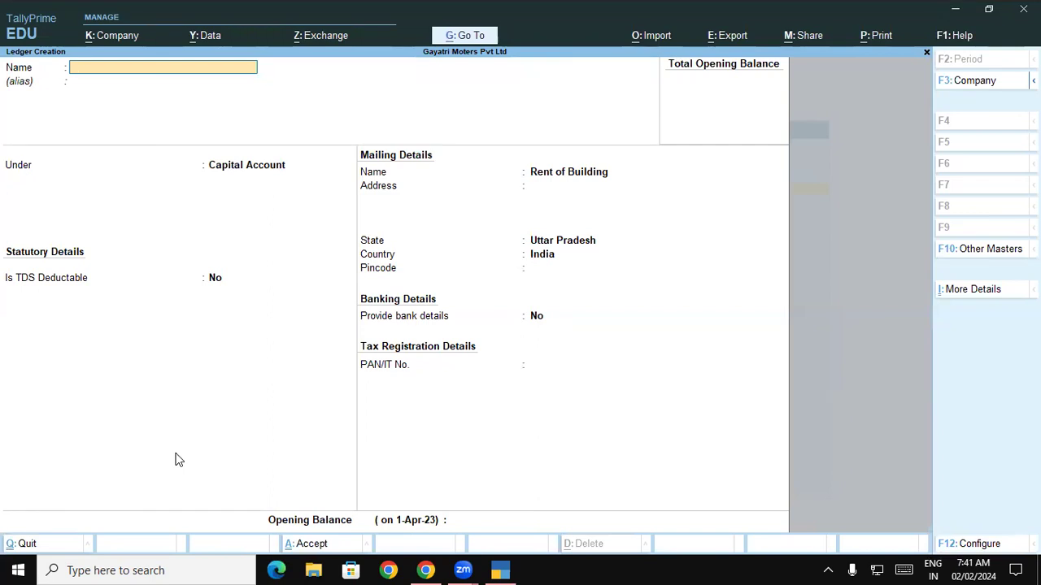
- Name the ledger TDS Rent on Building and place it under the Duties & Taxes group
{"action": "type", "text": "TDS Rent o"}
{"action": "key", "text": "BackSpace"}
{"action": "type", "text": "on Building"}
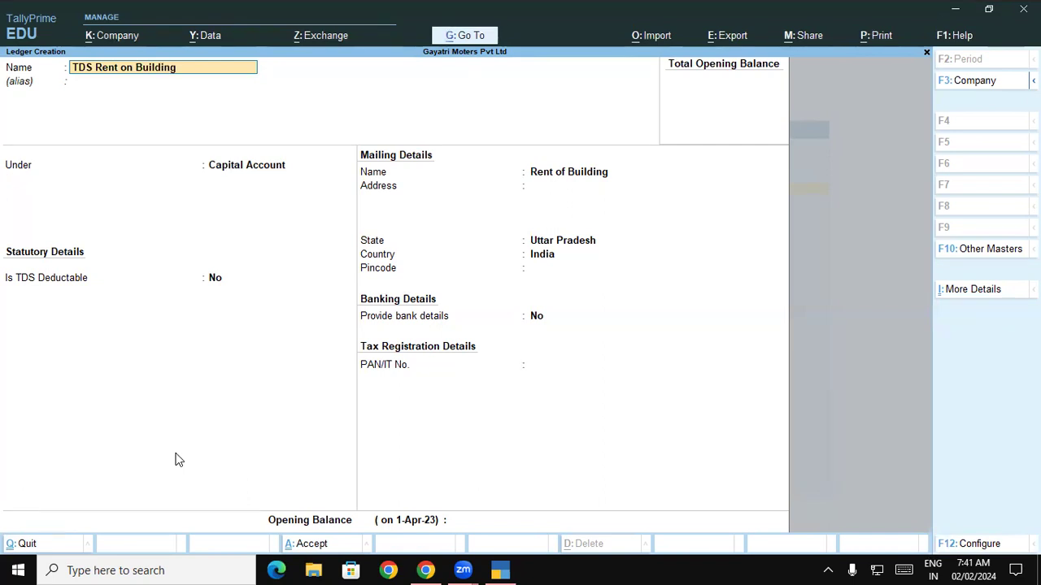
{"action": "key", "text": "Return"}
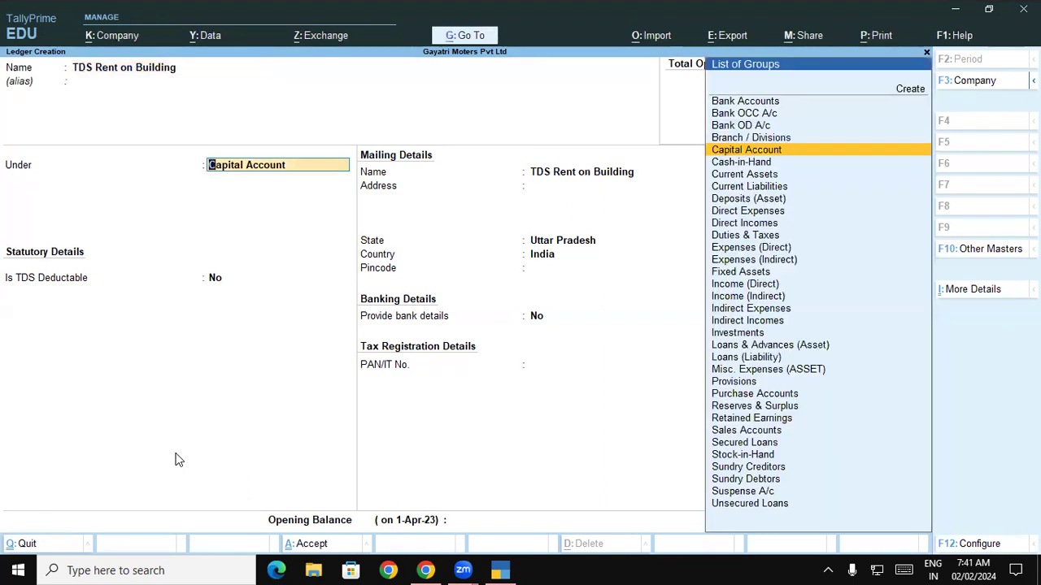
{"action": "type", "text": "Du"}
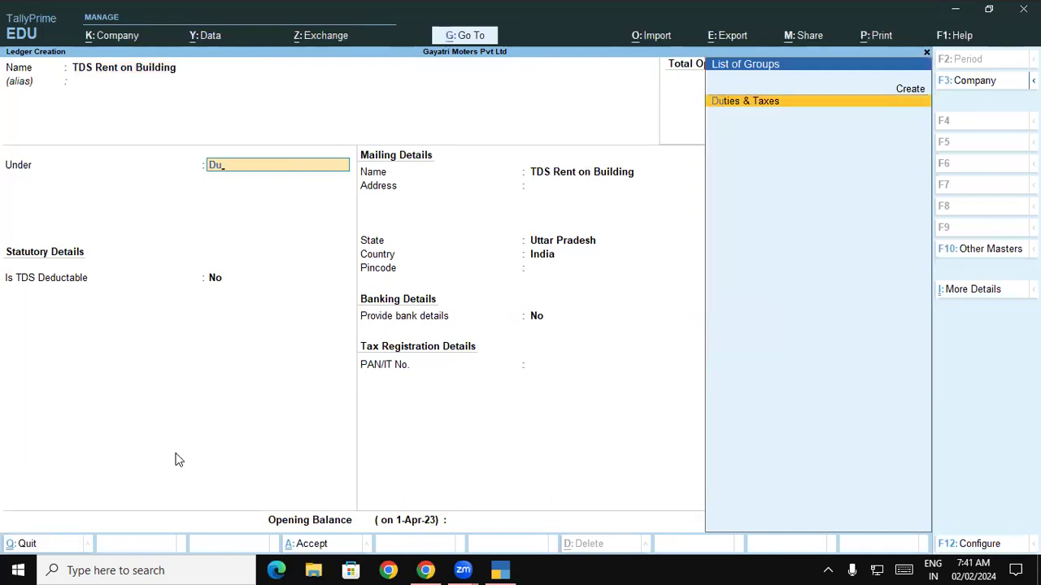
{"action": "key", "text": "Return"}
- Set the ledger's duty type to TDS with nature of payment TDS on Rent of Building, without bank details, and save it
{"action": "key", "text": "Down"}
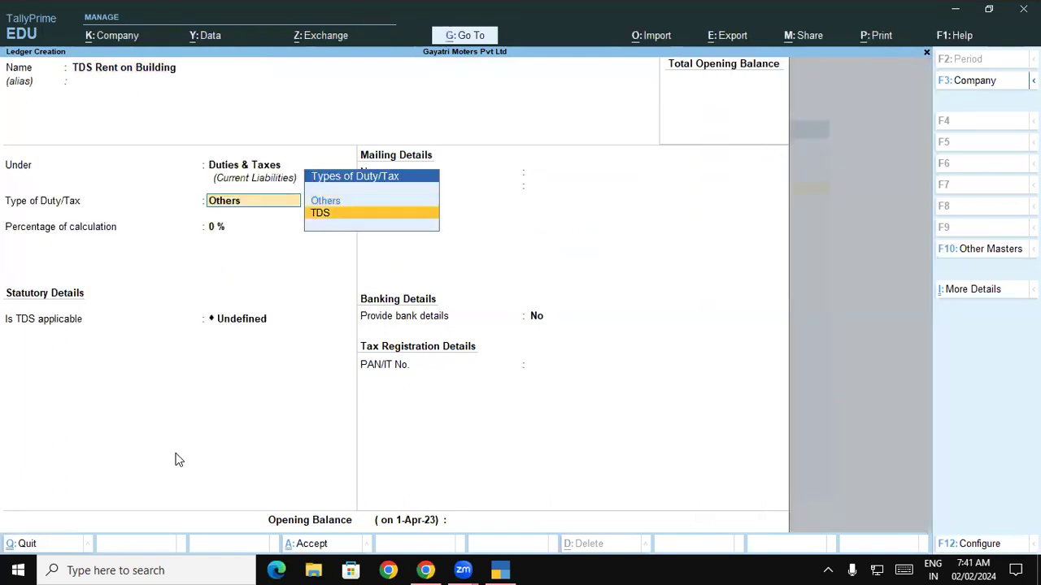
{"action": "key", "text": "Return"}
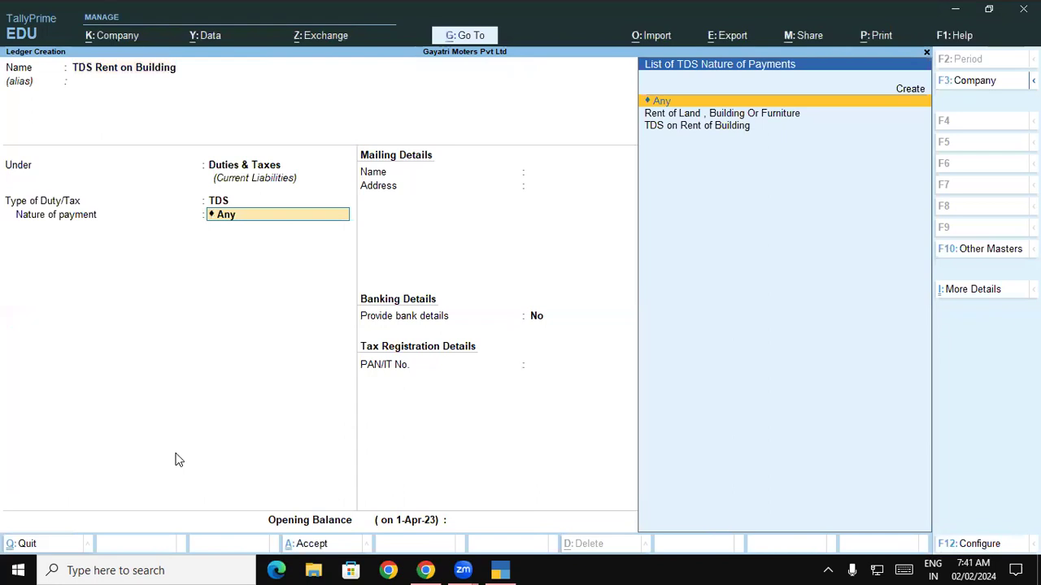
{"action": "key", "text": "Down"}
{"action": "key", "text": "Down"}
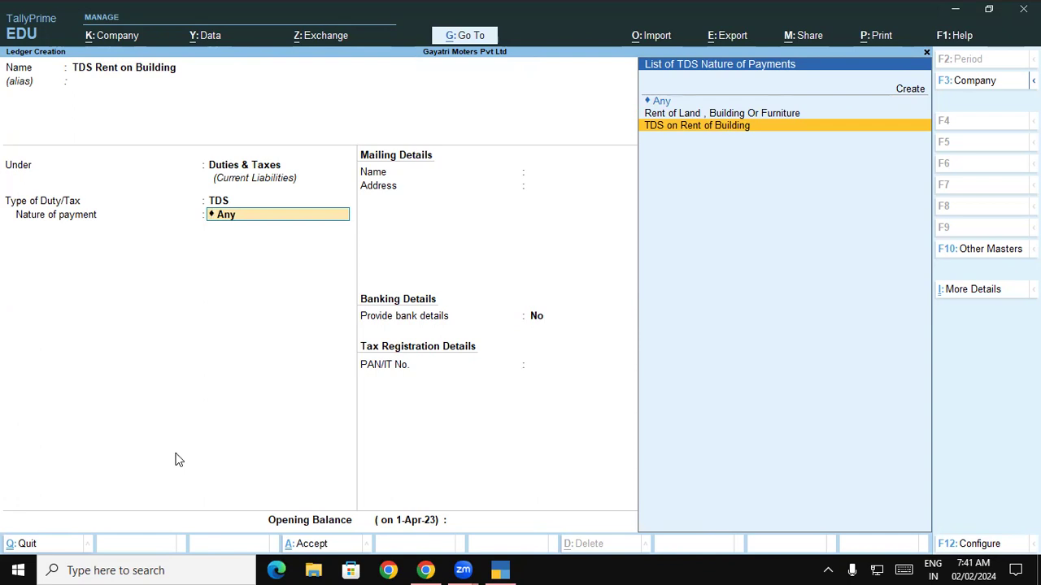
{"action": "key", "text": "Return"}
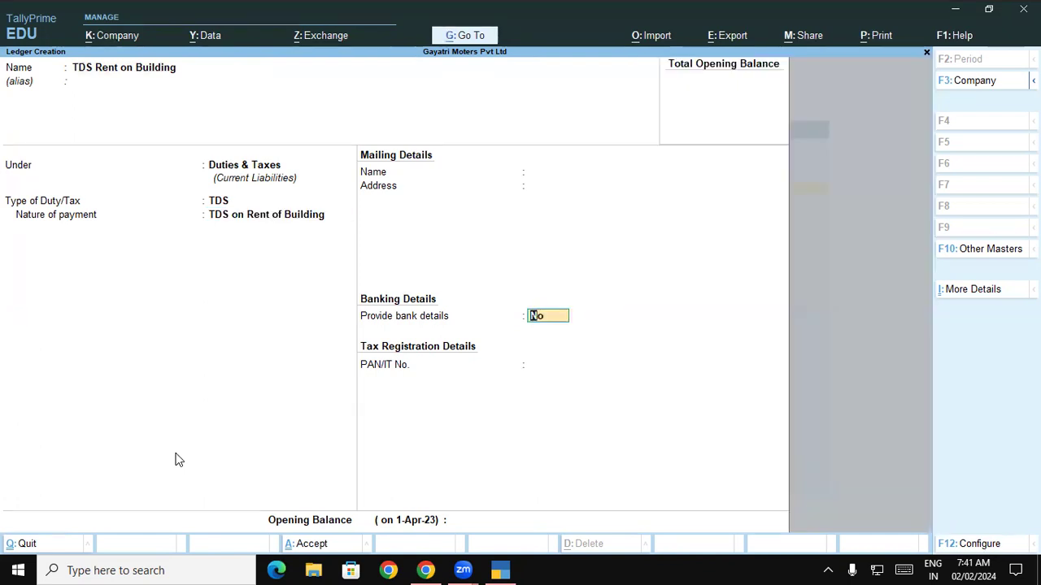
{"action": "key", "text": "Return"}
{"action": "key", "text": "Return"}
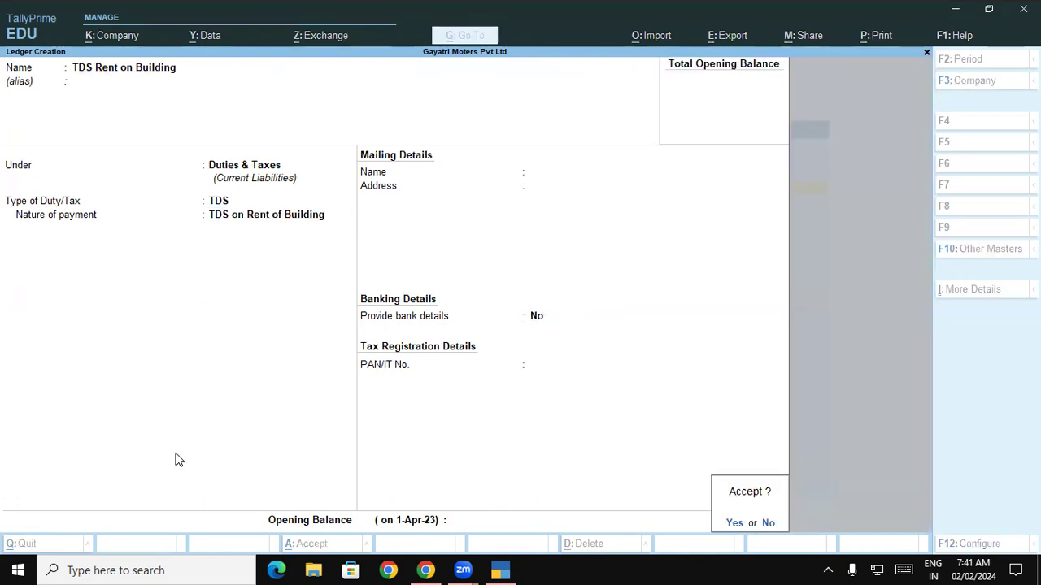
{"action": "key", "text": "Return"}
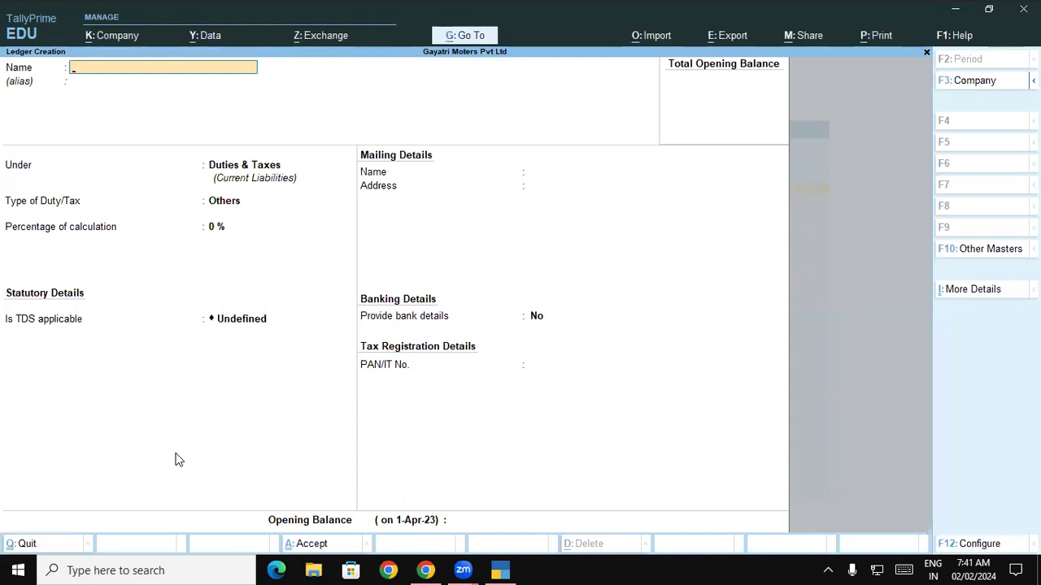
- Leave ledger creation and start a new journal voucher
{"action": "key", "text": "Escape"}
{"action": "key", "text": "Escape"}
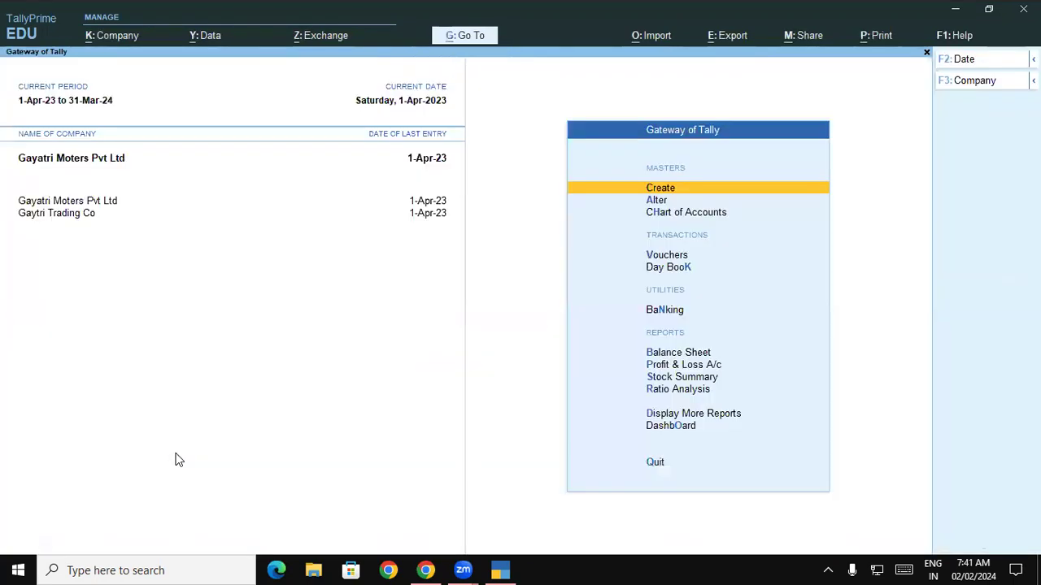
{"action": "key", "text": "v"}
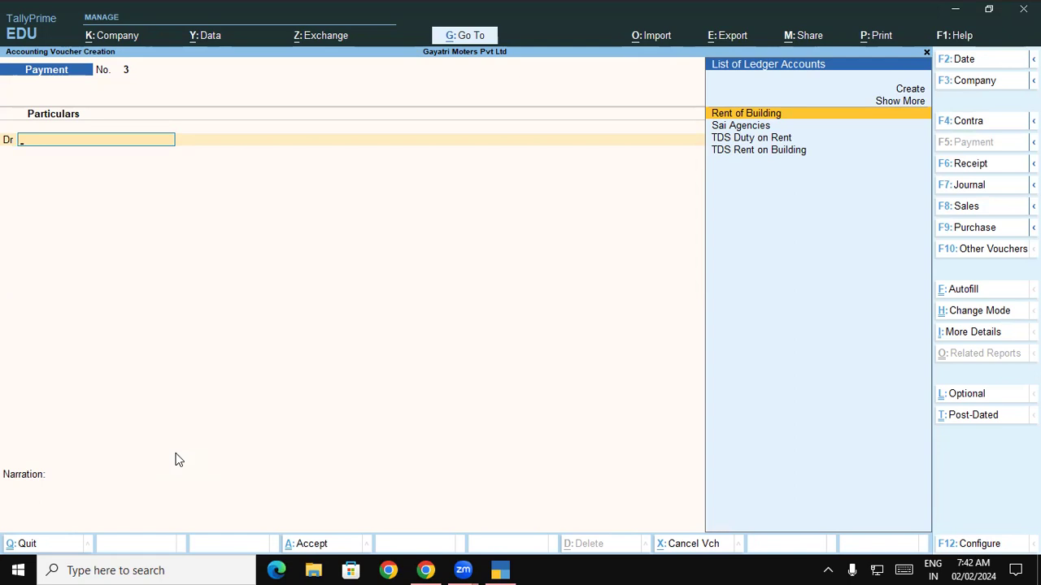
{"action": "key", "text": "F7"}
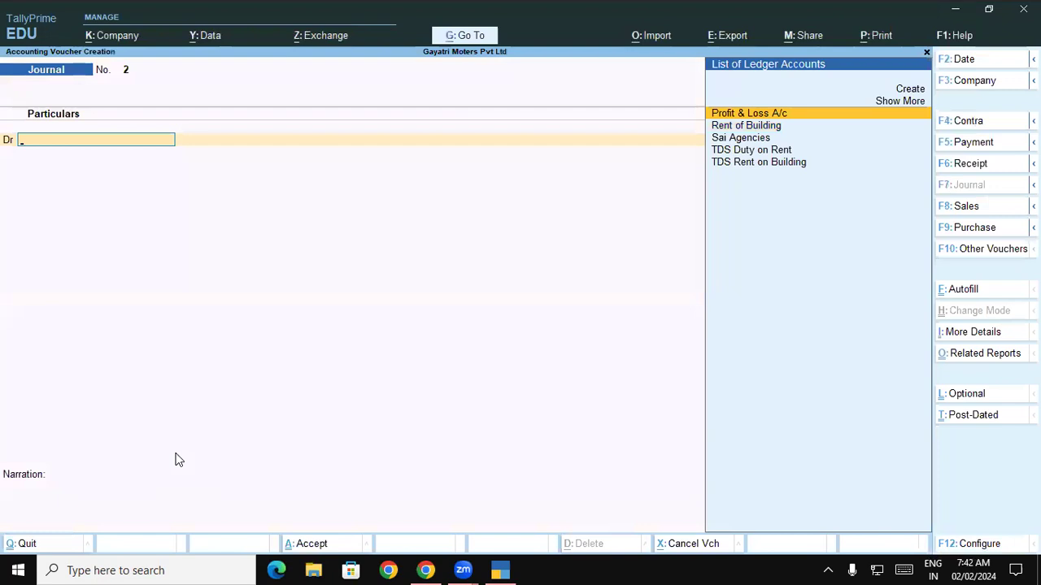
{"action": "key", "text": "Down"}
{"action": "key", "text": "Down"}
{"action": "key", "text": "Up"}
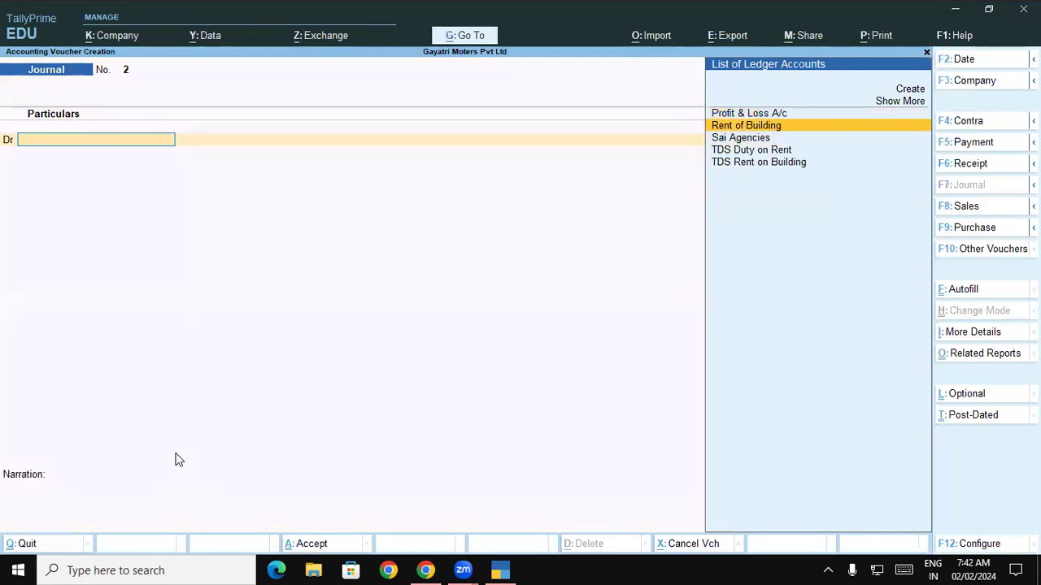
{"action": "key", "text": "Return"}
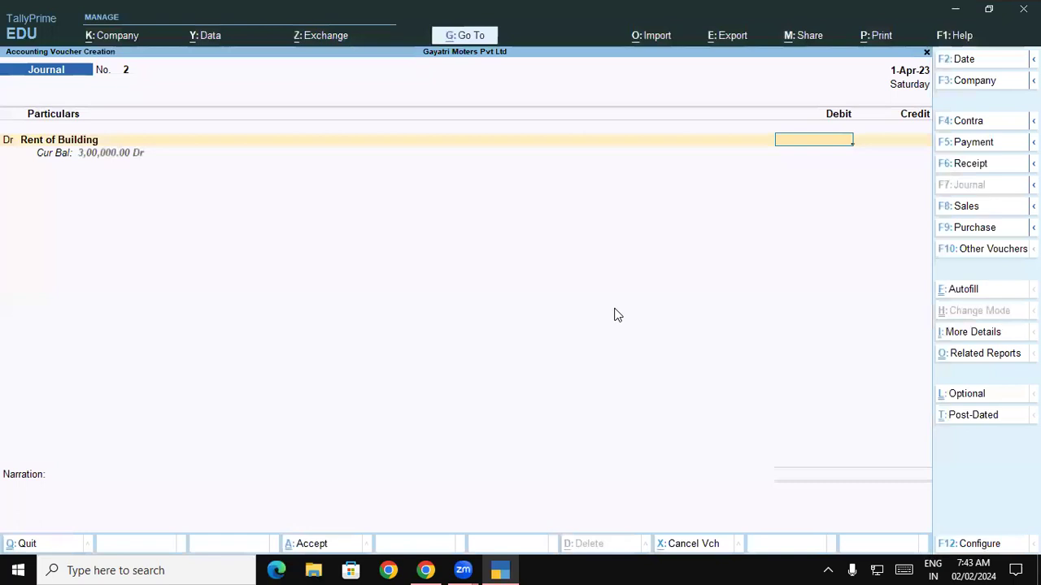
{"action": "key", "text": "BackSpace"}
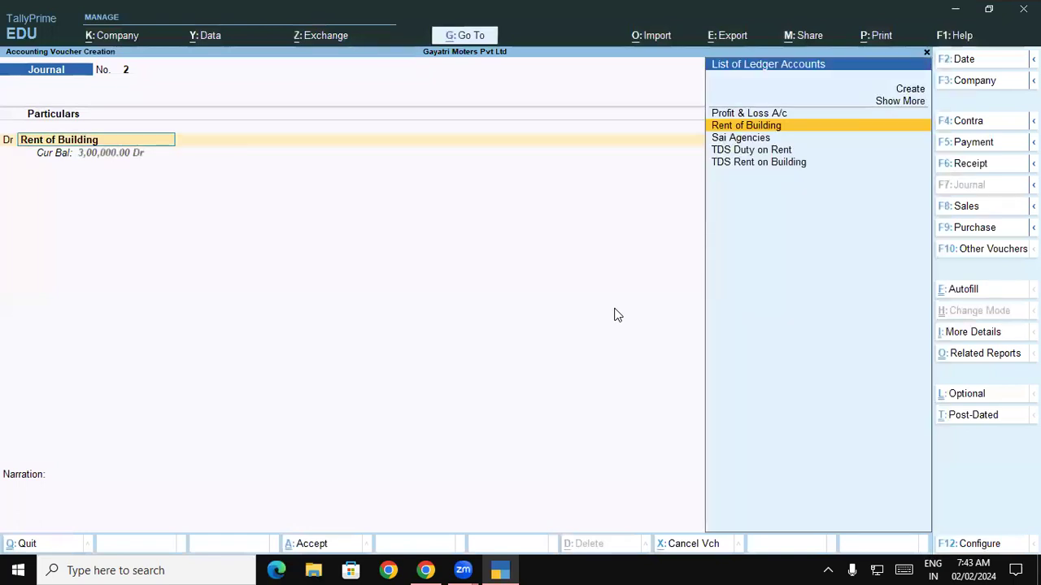
- Create a new ledger from the journal's debit line, named Furniture Expense and grouped under Indirect Expenses
{"action": "key", "text": "alt+c"}
{"action": "type", "text": "Fu"}
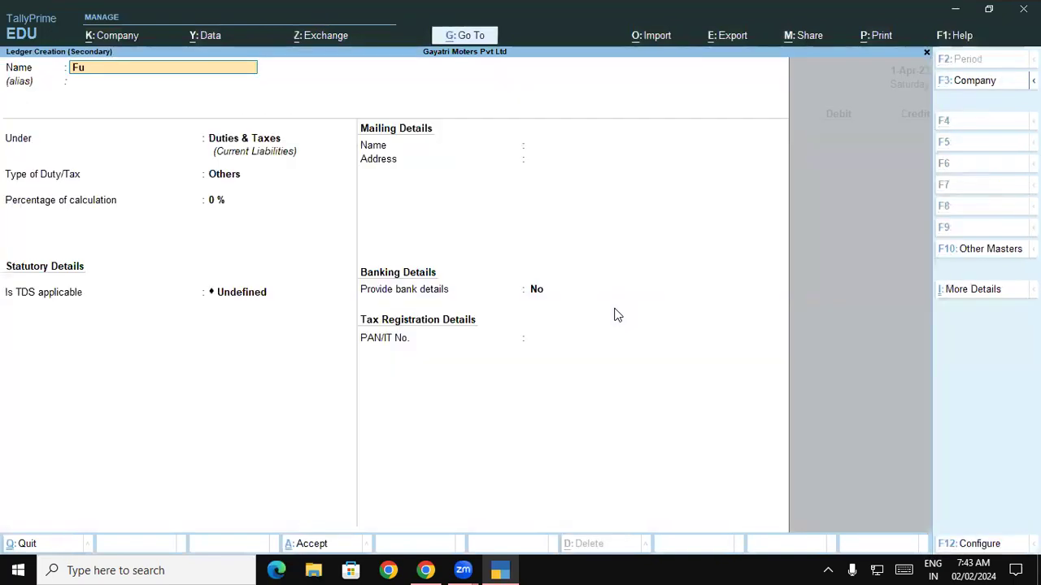
{"action": "type", "text": "rniture"}
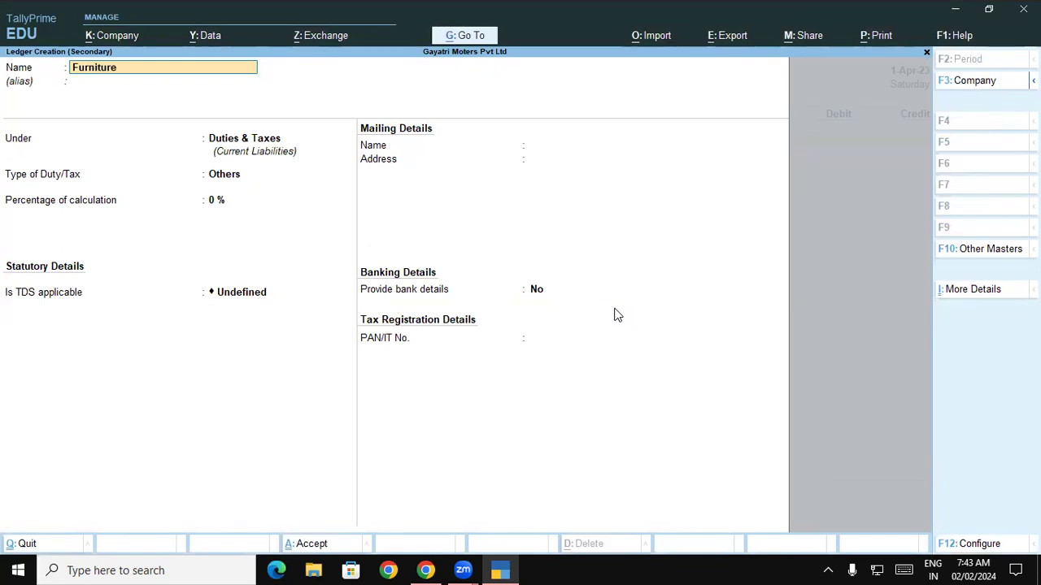
{"action": "type", "text": " Expense"}
{"action": "key", "text": "Return"}
{"action": "key", "text": "Return"}
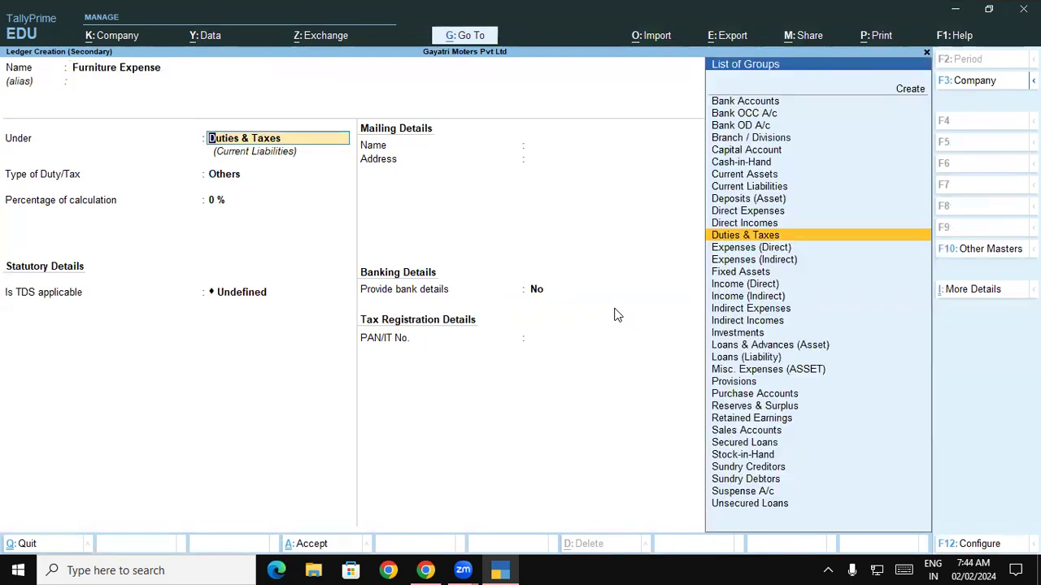
{"action": "type", "text": "In"}
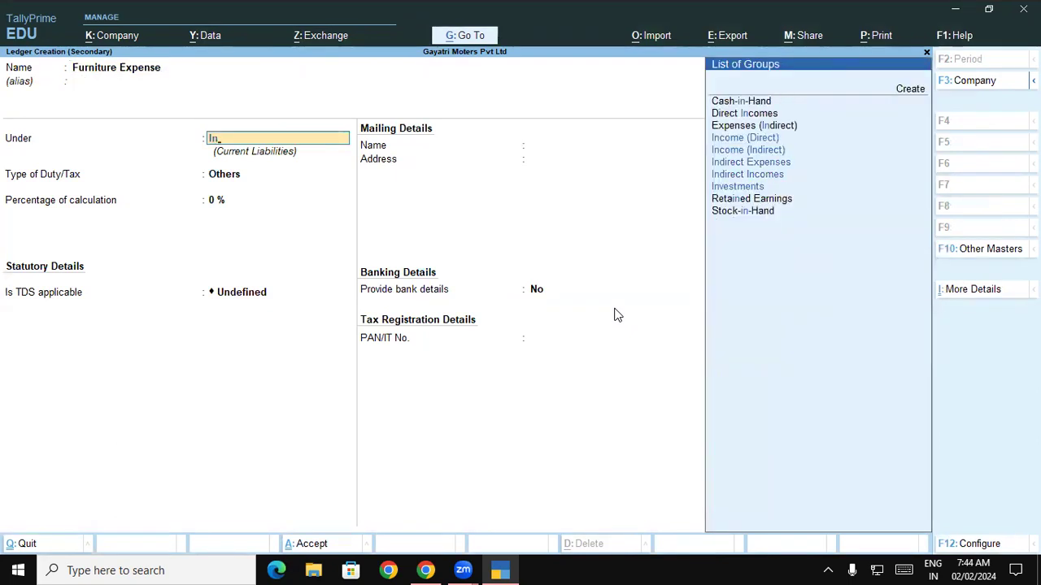
{"action": "key", "text": "Up"}
{"action": "key", "text": "Up"}
{"action": "key", "text": "Return"}
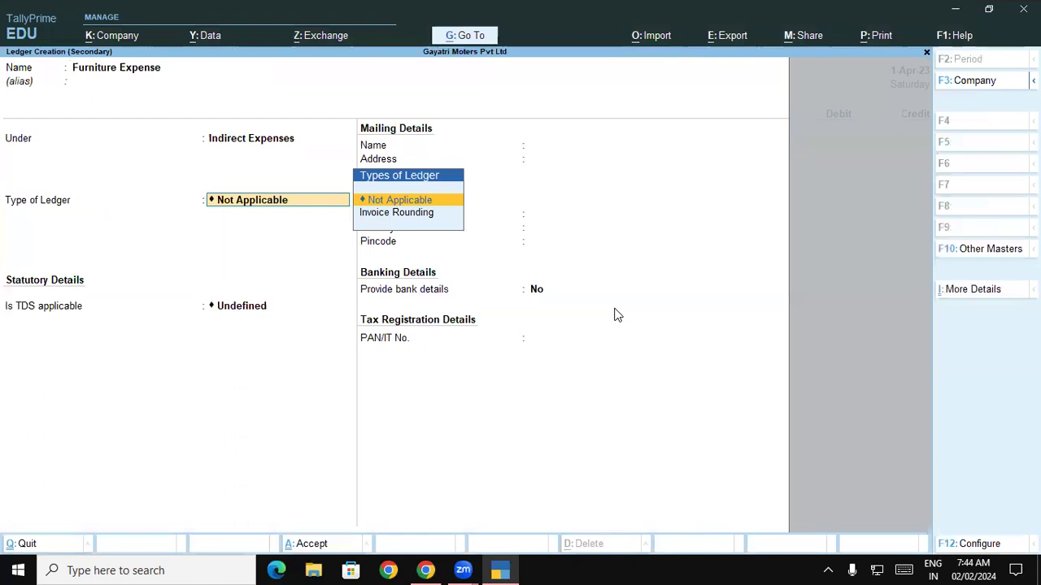
- Make TDS applicable to the ledger with nature of payment Rent of Land, Building Or Furniture, keep its type Not Applicable, and save it
{"action": "key", "text": "Return"}
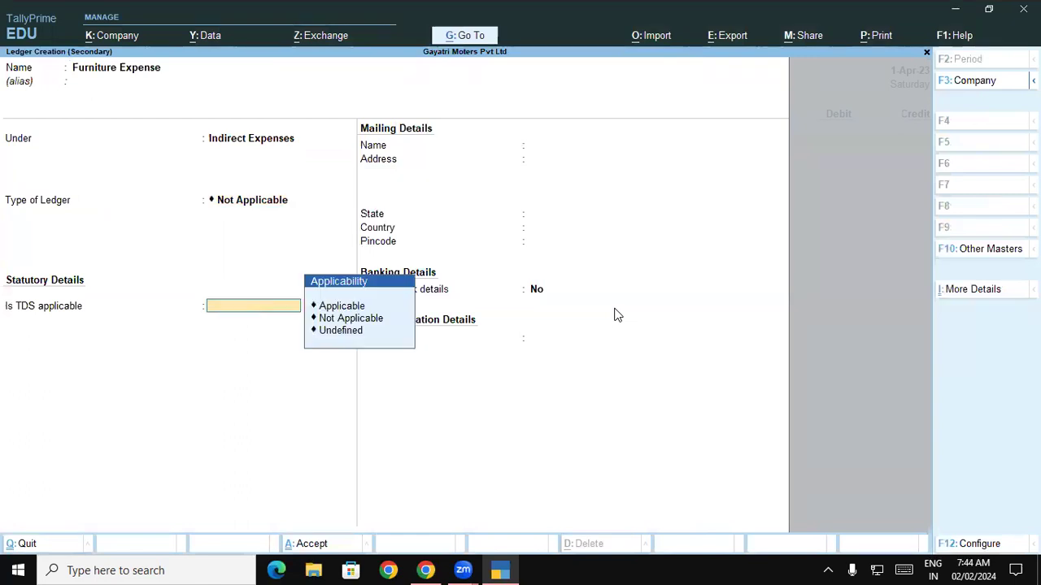
{"action": "key", "text": "Return"}
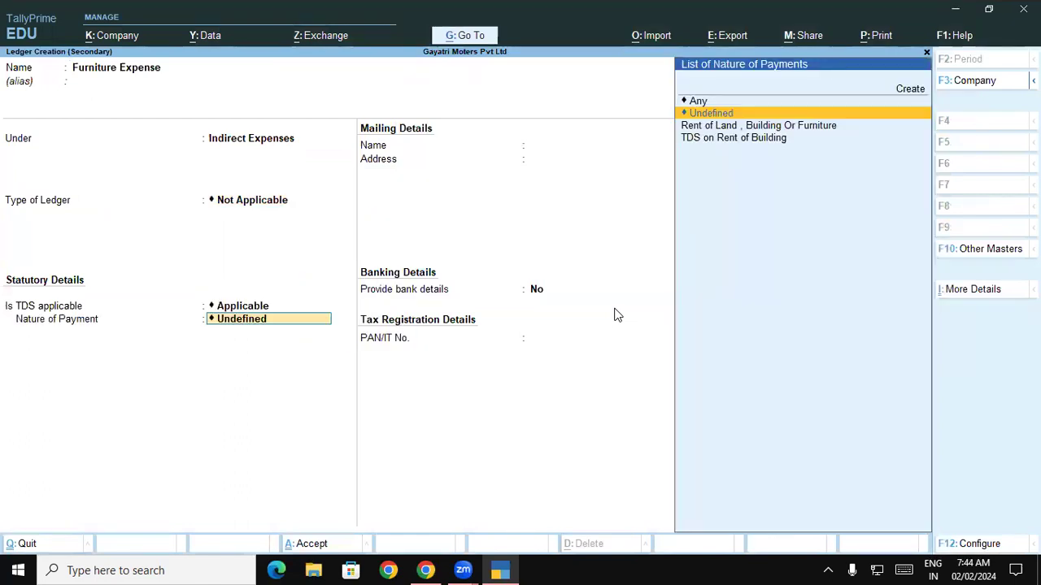
{"action": "key", "text": "Down"}
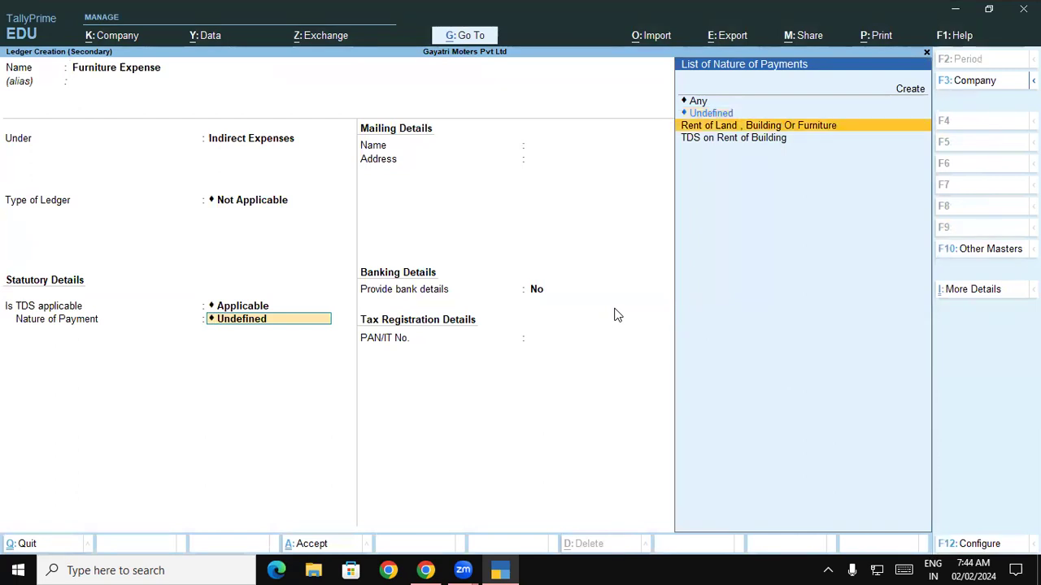
{"action": "key", "text": "Down"}
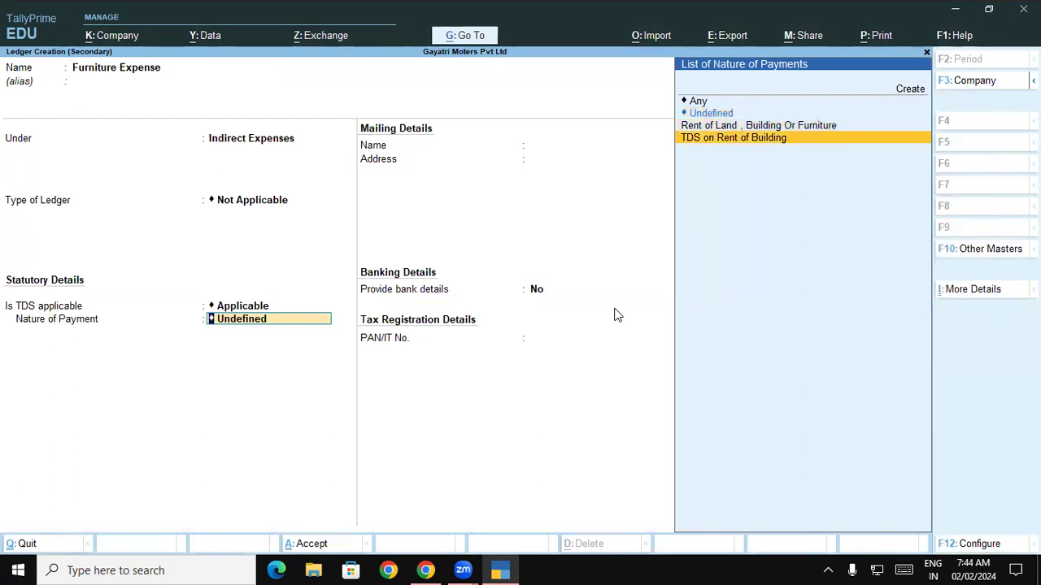
{"action": "key", "text": "Up"}
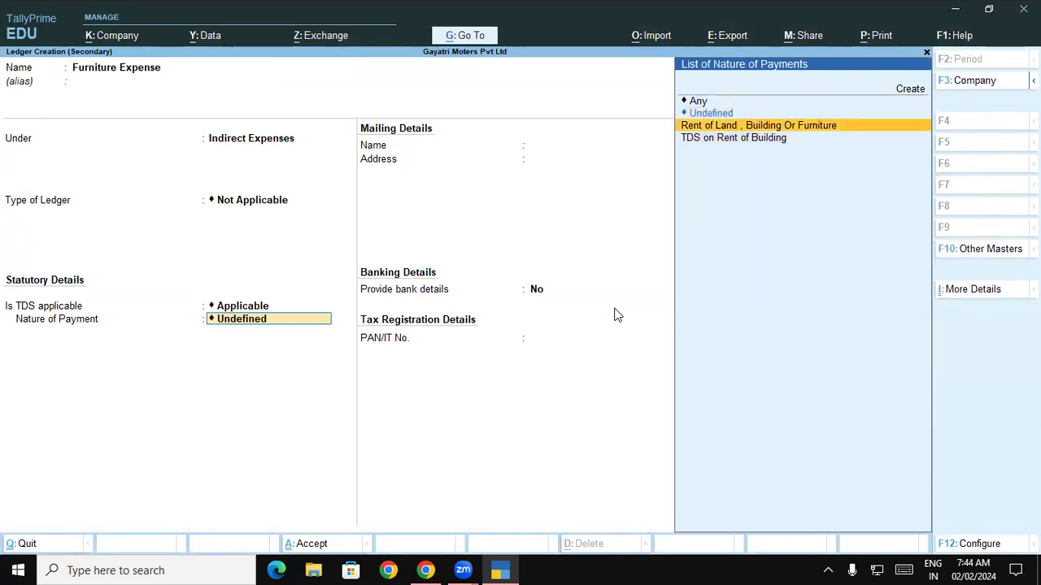
{"action": "key", "text": "Return"}
{"action": "key", "text": "Return"}
{"action": "key", "text": "Return"}
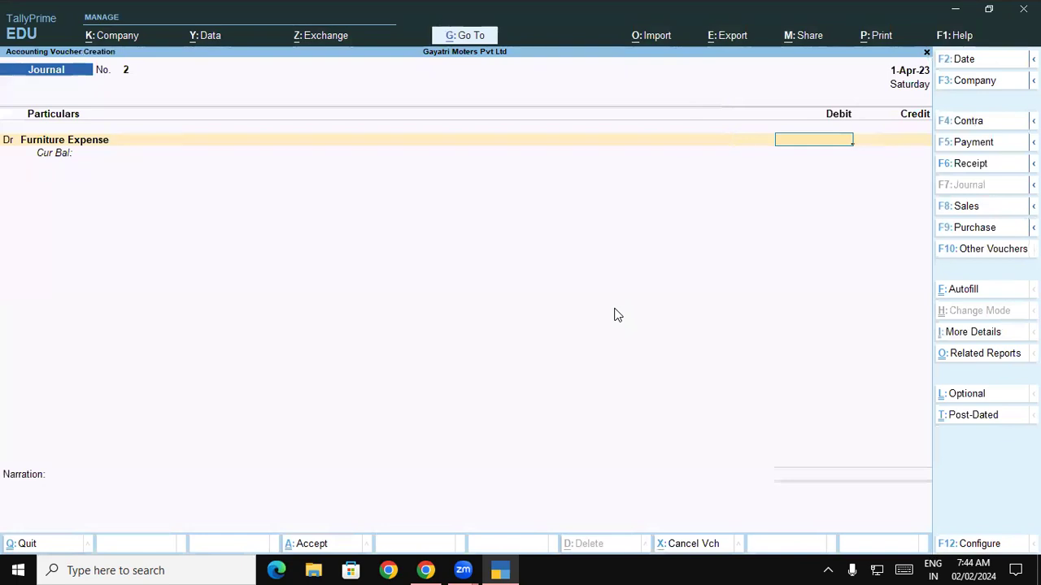
- Enter a debit amount of 290000 for Furniture Expense in the journal voucher
{"action": "type", "text": "29000"}
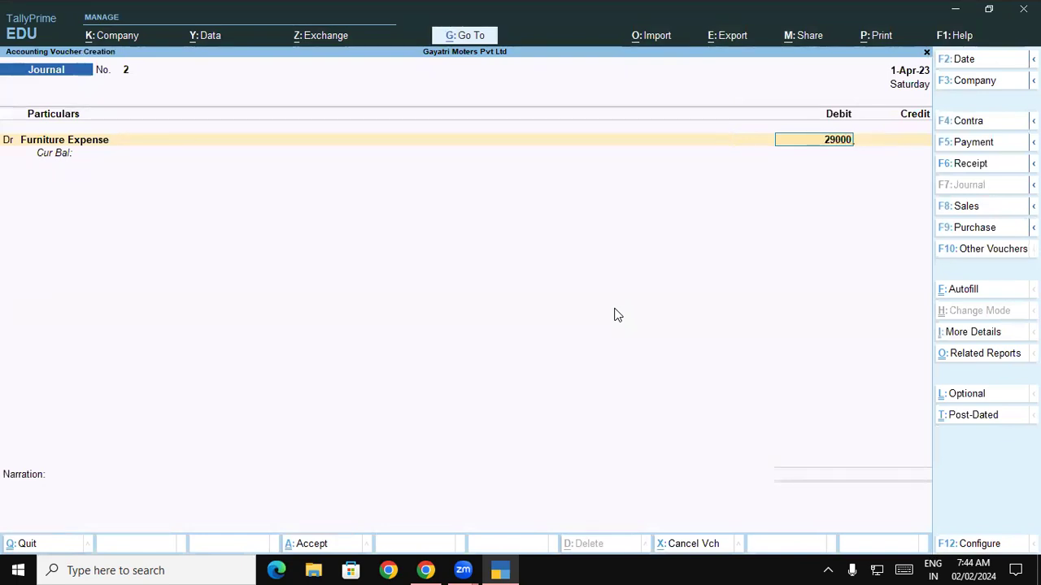
{"action": "type", "text": "0"}
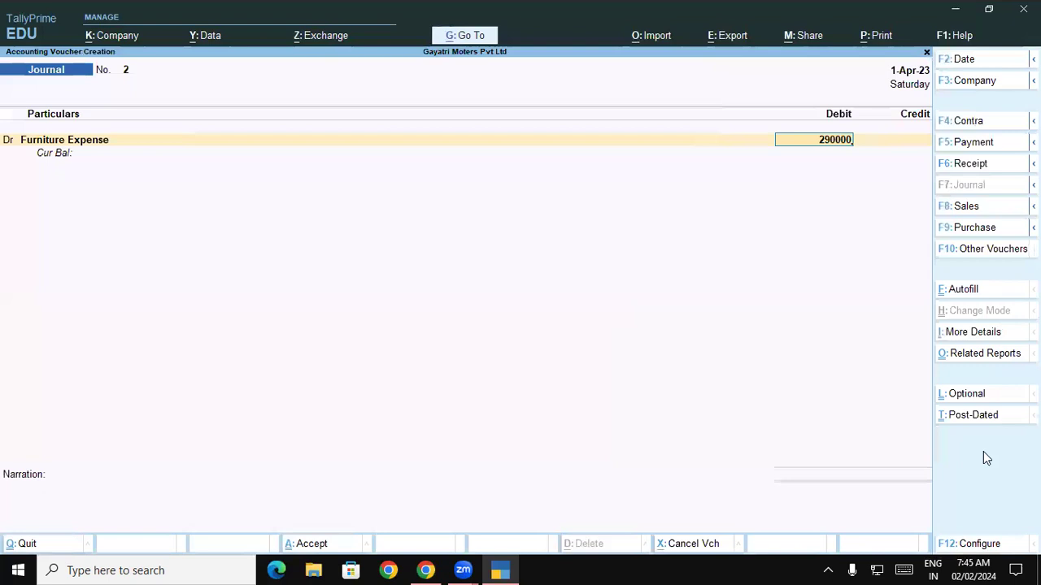
- Turn on screen annotation and handwrite "Sai — 290000" with "Fur Ex" beneath it
{"action": "key", "text": "ctrl+2"}
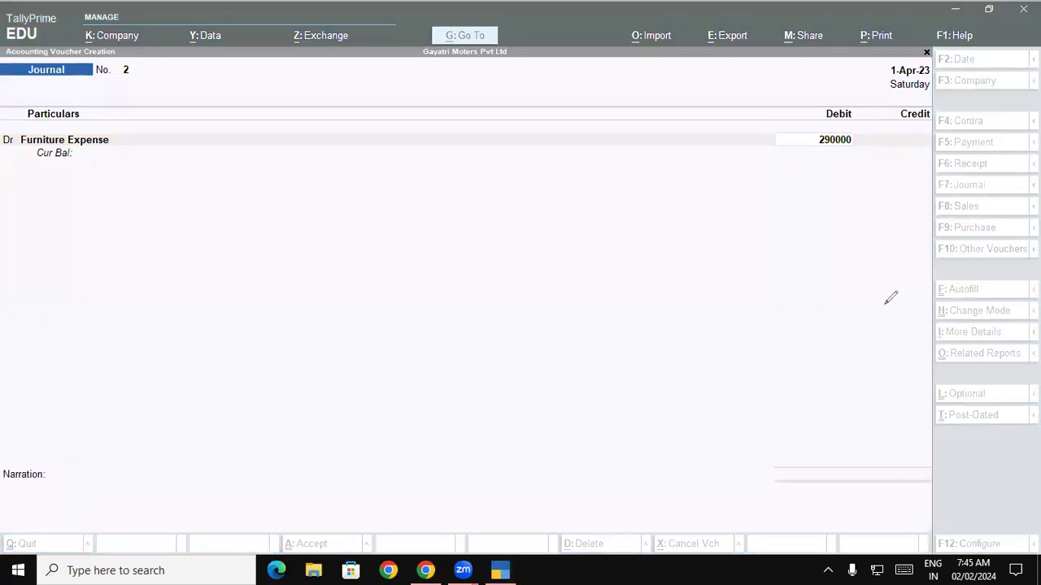
{"action": "mouse_move", "coordinate": [251, 229]}
{"action": "left_mouse_down"}
{"action": "mouse_move", "coordinate": [221, 262]}
{"action": "mouse_move", "coordinate": [348, 240]}
{"action": "left_mouse_up"}
{"action": "left_click", "coordinate": [286, 224]}
{"action": "mouse_move", "coordinate": [368, 224]}
{"action": "left_mouse_down"}
{"action": "mouse_move", "coordinate": [408, 248]}
{"action": "mouse_move", "coordinate": [429, 242]}
{"action": "mouse_move", "coordinate": [411, 252]}
{"action": "left_mouse_up"}
{"action": "left_click_drag", "start_coordinate": [448, 224], "coordinate": [457, 231]}
{"action": "mouse_move", "coordinate": [479, 224]}
{"action": "left_mouse_down"}
{"action": "mouse_move", "coordinate": [467, 240]}
{"action": "mouse_move", "coordinate": [488, 228]}
{"action": "left_mouse_up"}
{"action": "mouse_move", "coordinate": [504, 224]}
{"action": "left_mouse_down"}
{"action": "mouse_move", "coordinate": [491, 239]}
{"action": "mouse_move", "coordinate": [511, 227]}
{"action": "left_mouse_up"}
{"action": "mouse_move", "coordinate": [528, 224]}
{"action": "left_mouse_down"}
{"action": "mouse_move", "coordinate": [519, 242]}
{"action": "mouse_move", "coordinate": [542, 230]}
{"action": "left_mouse_up"}
{"action": "left_click_drag", "start_coordinate": [490, 265], "coordinate": [493, 294]}
{"action": "left_click_drag", "start_coordinate": [501, 272], "coordinate": [532, 294]}
{"action": "left_click_drag", "start_coordinate": [523, 269], "coordinate": [504, 294]}
{"action": "mouse_move", "coordinate": [395, 279]}
{"action": "left_mouse_down"}
{"action": "mouse_move", "coordinate": [396, 316]}
{"action": "mouse_move", "coordinate": [416, 268]}
{"action": "left_mouse_up"}
{"action": "mouse_move", "coordinate": [397, 298]}
{"action": "left_mouse_down"}
{"action": "mouse_move", "coordinate": [439, 304]}
{"action": "mouse_move", "coordinate": [463, 284]}
{"action": "left_mouse_up"}
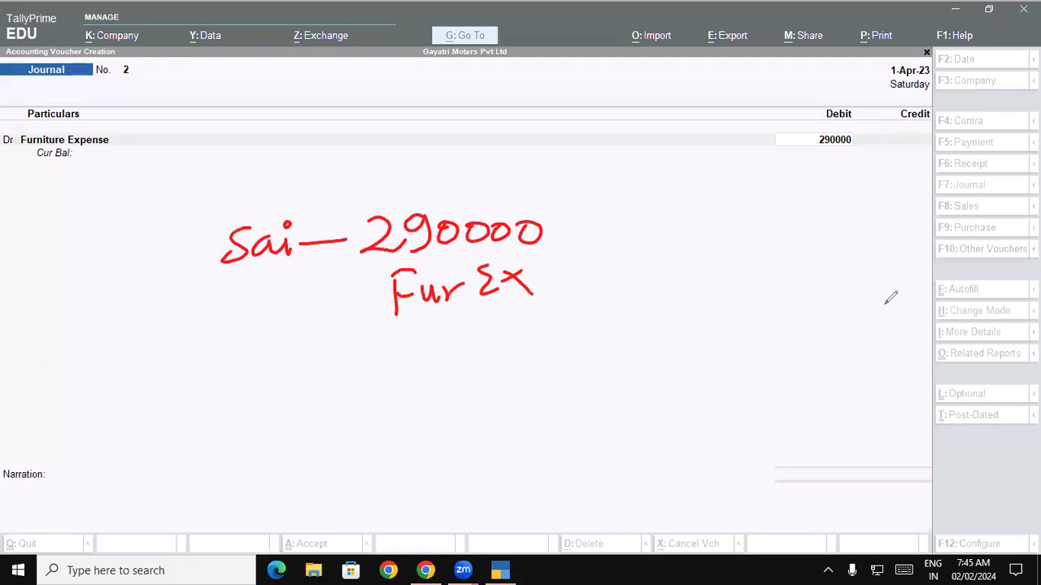
- Handwrite the TDS exemption note "TDS – Ex – 240000" below the first note
{"action": "left_click_drag", "start_coordinate": [243, 324], "coordinate": [244, 356]}
{"action": "mouse_move", "coordinate": [227, 326]}
{"action": "left_mouse_down"}
{"action": "mouse_move", "coordinate": [260, 321]}
{"action": "mouse_move", "coordinate": [271, 358]}
{"action": "left_mouse_up"}
{"action": "mouse_move", "coordinate": [270, 327]}
{"action": "left_mouse_down"}
{"action": "mouse_move", "coordinate": [288, 341]}
{"action": "mouse_move", "coordinate": [268, 361]}
{"action": "left_mouse_up"}
{"action": "mouse_move", "coordinate": [309, 332]}
{"action": "left_mouse_down"}
{"action": "mouse_move", "coordinate": [294, 360]}
{"action": "mouse_move", "coordinate": [356, 349]}
{"action": "left_mouse_up"}
{"action": "mouse_move", "coordinate": [374, 336]}
{"action": "left_mouse_down"}
{"action": "mouse_move", "coordinate": [362, 351]}
{"action": "mouse_move", "coordinate": [402, 366]}
{"action": "left_mouse_up"}
{"action": "mouse_move", "coordinate": [403, 347]}
{"action": "left_mouse_down"}
{"action": "mouse_move", "coordinate": [384, 368]}
{"action": "mouse_move", "coordinate": [440, 354]}
{"action": "left_mouse_up"}
{"action": "mouse_move", "coordinate": [454, 341]}
{"action": "left_mouse_down"}
{"action": "mouse_move", "coordinate": [455, 359]}
{"action": "mouse_move", "coordinate": [483, 364]}
{"action": "left_mouse_up"}
{"action": "mouse_move", "coordinate": [501, 335]}
{"action": "left_mouse_down"}
{"action": "mouse_move", "coordinate": [501, 368]}
{"action": "mouse_move", "coordinate": [527, 338]}
{"action": "mouse_move", "coordinate": [555, 332]}
{"action": "mouse_move", "coordinate": [590, 344]}
{"action": "mouse_move", "coordinate": [581, 332]}
{"action": "left_mouse_up"}
{"action": "mouse_move", "coordinate": [610, 330]}
{"action": "left_mouse_down"}
{"action": "mouse_move", "coordinate": [600, 348]}
{"action": "mouse_move", "coordinate": [611, 330]}
{"action": "left_mouse_up"}
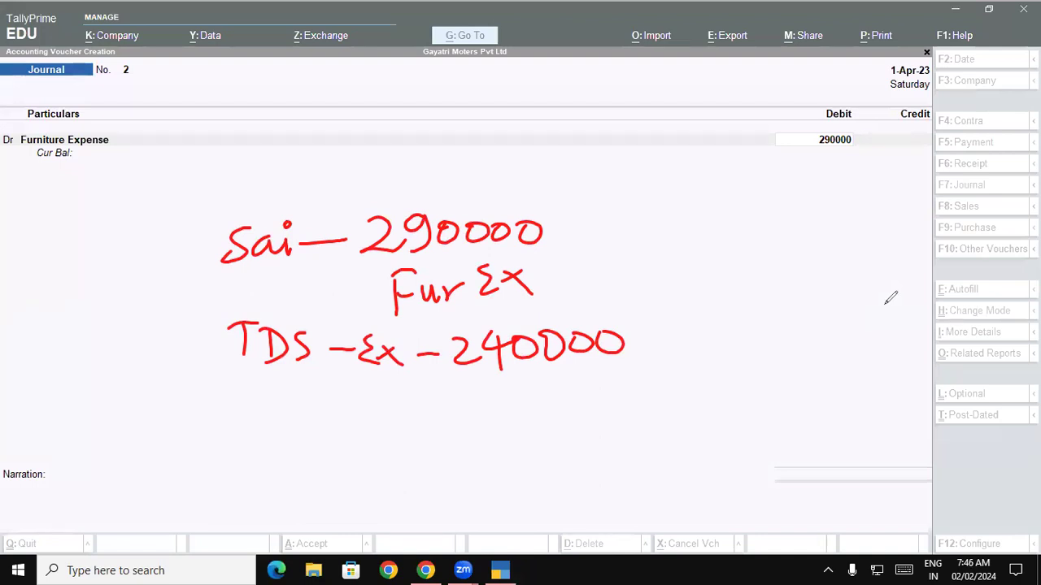
- Handwrite the 10% TDS of 29000 beside 290000, and the subtraction 290000 minus 29000 giving 261000, with 290 underneath
{"action": "mouse_move", "coordinate": [558, 229]}
{"action": "left_mouse_down"}
{"action": "mouse_move", "coordinate": [670, 232]}
{"action": "mouse_move", "coordinate": [690, 210]}
{"action": "mouse_move", "coordinate": [709, 243]}
{"action": "mouse_move", "coordinate": [723, 219]}
{"action": "mouse_move", "coordinate": [790, 231]}
{"action": "mouse_move", "coordinate": [817, 195]}
{"action": "mouse_move", "coordinate": [875, 184]}
{"action": "mouse_move", "coordinate": [859, 181]}
{"action": "left_mouse_up"}
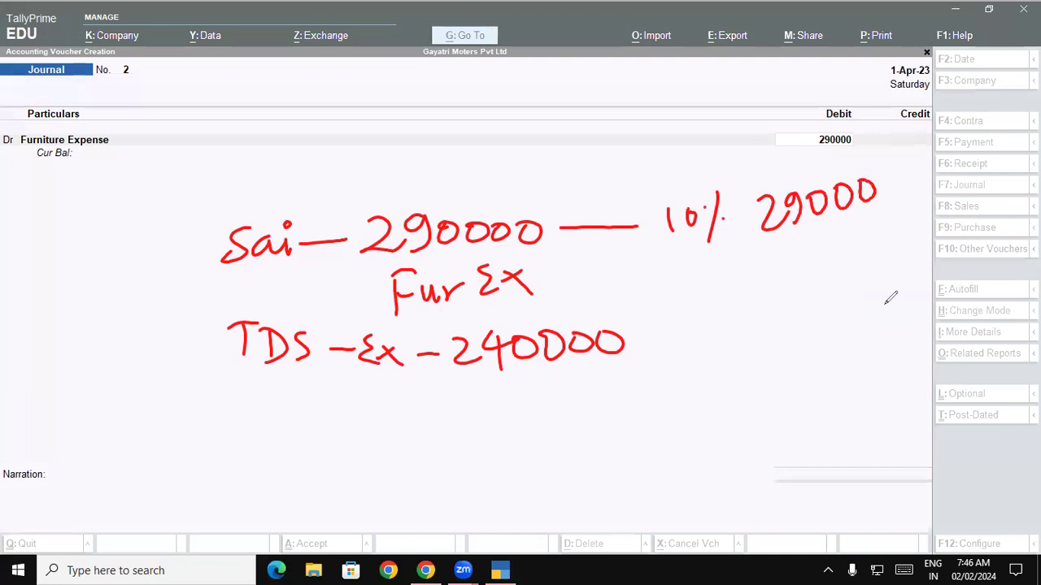
{"action": "mouse_move", "coordinate": [799, 291]}
{"action": "left_mouse_down"}
{"action": "mouse_move", "coordinate": [800, 318]}
{"action": "mouse_move", "coordinate": [823, 314]}
{"action": "left_mouse_up"}
{"action": "mouse_move", "coordinate": [834, 280]}
{"action": "left_mouse_down"}
{"action": "mouse_move", "coordinate": [824, 286]}
{"action": "mouse_move", "coordinate": [837, 312]}
{"action": "mouse_move", "coordinate": [859, 278]}
{"action": "left_mouse_up"}
{"action": "left_click_drag", "start_coordinate": [871, 267], "coordinate": [901, 254]}
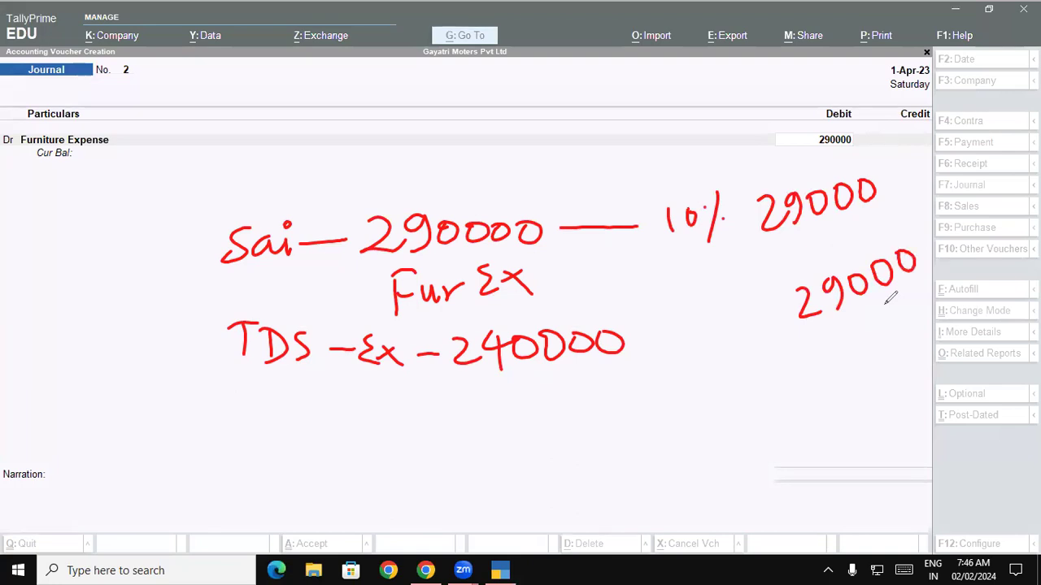
{"action": "left_click_drag", "start_coordinate": [926, 241], "coordinate": [925, 242]}
{"action": "left_click_drag", "start_coordinate": [845, 324], "coordinate": [865, 344]}
{"action": "mouse_move", "coordinate": [875, 309]}
{"action": "left_mouse_down"}
{"action": "mouse_move", "coordinate": [883, 330]}
{"action": "mouse_move", "coordinate": [941, 265]}
{"action": "left_mouse_up"}
{"action": "mouse_move", "coordinate": [844, 388]}
{"action": "left_mouse_down"}
{"action": "mouse_move", "coordinate": [949, 313]}
{"action": "mouse_move", "coordinate": [897, 420]}
{"action": "left_mouse_up"}
{"action": "mouse_move", "coordinate": [926, 371]}
{"action": "left_mouse_down"}
{"action": "mouse_move", "coordinate": [907, 396]}
{"action": "mouse_move", "coordinate": [913, 387]}
{"action": "left_mouse_up"}
{"action": "mouse_move", "coordinate": [938, 361]}
{"action": "left_mouse_down"}
{"action": "mouse_move", "coordinate": [928, 394]}
{"action": "mouse_move", "coordinate": [951, 358]}
{"action": "mouse_move", "coordinate": [993, 327]}
{"action": "left_mouse_up"}
{"action": "mouse_move", "coordinate": [905, 429]}
{"action": "left_mouse_down"}
{"action": "mouse_move", "coordinate": [897, 438]}
{"action": "mouse_move", "coordinate": [1001, 364]}
{"action": "left_mouse_up"}
{"action": "left_click_drag", "start_coordinate": [931, 445], "coordinate": [955, 455]}
{"action": "mouse_move", "coordinate": [964, 418]}
{"action": "left_mouse_down"}
{"action": "mouse_move", "coordinate": [952, 429]}
{"action": "mouse_move", "coordinate": [961, 444]}
{"action": "left_mouse_up"}
{"action": "left_click_drag", "start_coordinate": [989, 407], "coordinate": [985, 408]}
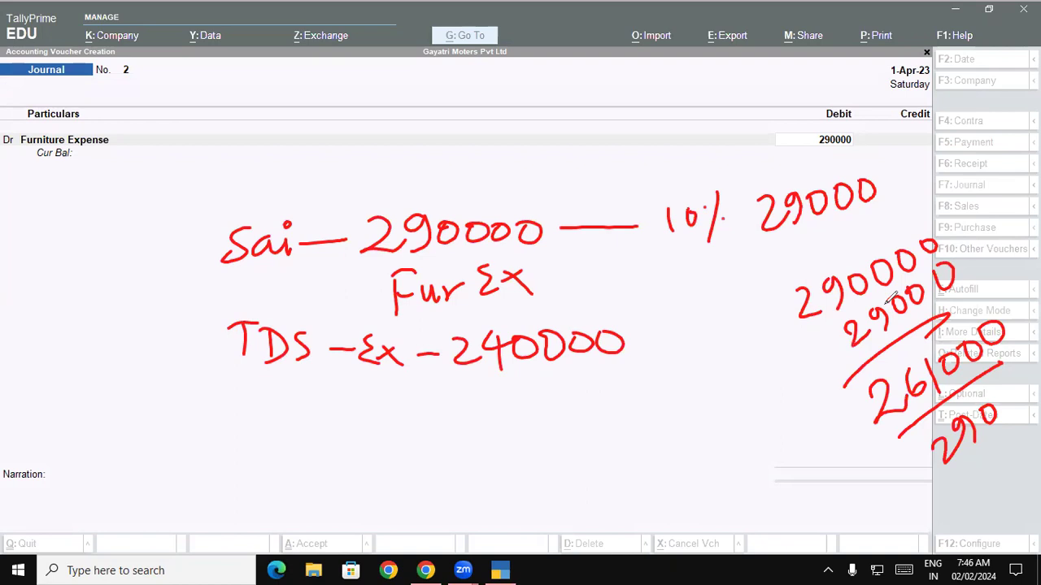
- Handwrite the example amounts 500000 and 450000 beneath the exemption note
{"action": "mouse_move", "coordinate": [610, 392]}
{"action": "left_mouse_down"}
{"action": "mouse_move", "coordinate": [606, 427]}
{"action": "mouse_move", "coordinate": [631, 389]}
{"action": "left_mouse_up"}
{"action": "mouse_move", "coordinate": [644, 385]}
{"action": "left_mouse_down"}
{"action": "mouse_move", "coordinate": [632, 406]}
{"action": "mouse_move", "coordinate": [644, 385]}
{"action": "mouse_move", "coordinate": [675, 378]}
{"action": "mouse_move", "coordinate": [692, 390]}
{"action": "mouse_move", "coordinate": [706, 371]}
{"action": "left_mouse_up"}
{"action": "mouse_move", "coordinate": [722, 363]}
{"action": "left_mouse_down"}
{"action": "mouse_move", "coordinate": [715, 382]}
{"action": "mouse_move", "coordinate": [732, 356]}
{"action": "mouse_move", "coordinate": [739, 373]}
{"action": "left_mouse_up"}
{"action": "left_click_drag", "start_coordinate": [740, 372], "coordinate": [764, 357]}
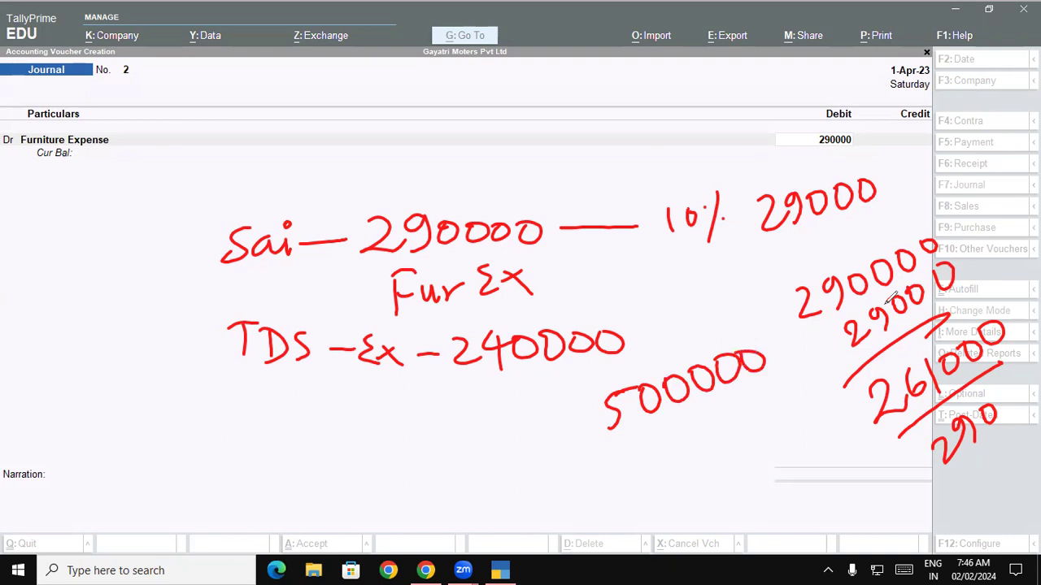
{"action": "mouse_move", "coordinate": [664, 436]}
{"action": "left_mouse_down"}
{"action": "mouse_move", "coordinate": [675, 463]}
{"action": "mouse_move", "coordinate": [707, 427]}
{"action": "mouse_move", "coordinate": [752, 422]}
{"action": "mouse_move", "coordinate": [805, 398]}
{"action": "mouse_move", "coordinate": [782, 384]}
{"action": "left_mouse_up"}
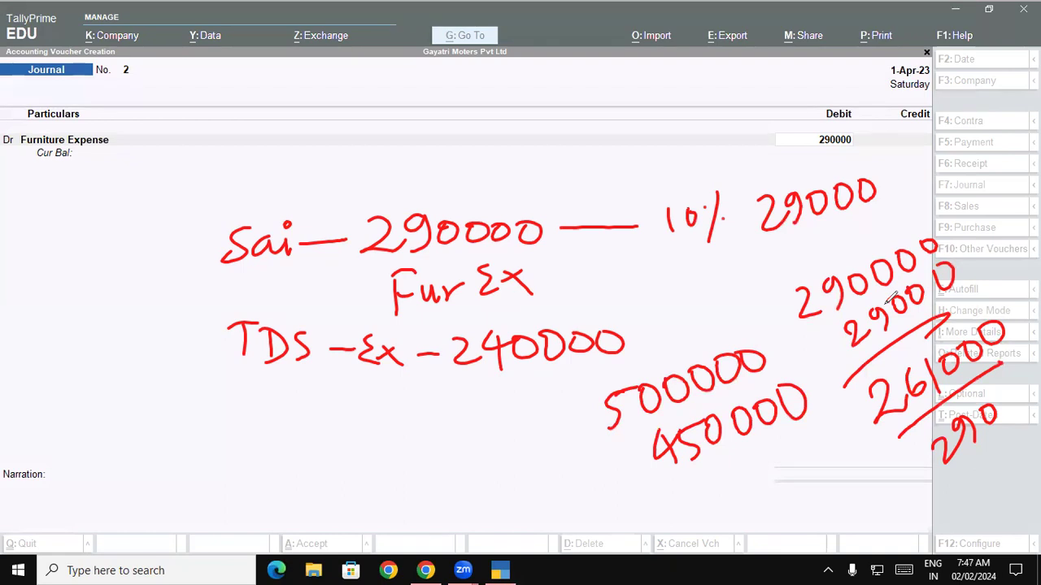
- Handwrite 290000 and an underlined, ticked 29000, and clear all screen annotations
{"action": "mouse_move", "coordinate": [179, 404]}
{"action": "left_mouse_down"}
{"action": "mouse_move", "coordinate": [173, 442]}
{"action": "mouse_move", "coordinate": [213, 442]}
{"action": "left_mouse_up"}
{"action": "mouse_move", "coordinate": [231, 406]}
{"action": "left_mouse_down"}
{"action": "mouse_move", "coordinate": [218, 444]}
{"action": "mouse_move", "coordinate": [260, 413]}
{"action": "mouse_move", "coordinate": [356, 420]}
{"action": "left_mouse_up"}
{"action": "left_click", "coordinate": [285, 414]}
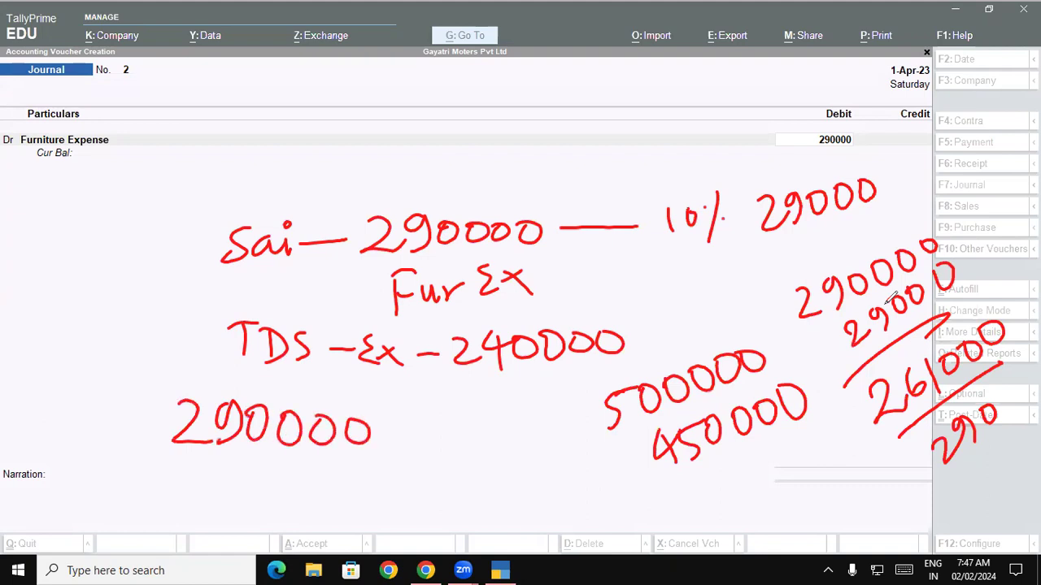
{"action": "mouse_move", "coordinate": [88, 327]}
{"action": "left_mouse_down"}
{"action": "mouse_move", "coordinate": [114, 353]}
{"action": "mouse_move", "coordinate": [143, 322]}
{"action": "mouse_move", "coordinate": [192, 319]}
{"action": "left_mouse_up"}
{"action": "mouse_move", "coordinate": [90, 373]}
{"action": "left_mouse_down"}
{"action": "mouse_move", "coordinate": [185, 348]}
{"action": "mouse_move", "coordinate": [152, 357]}
{"action": "left_mouse_up"}
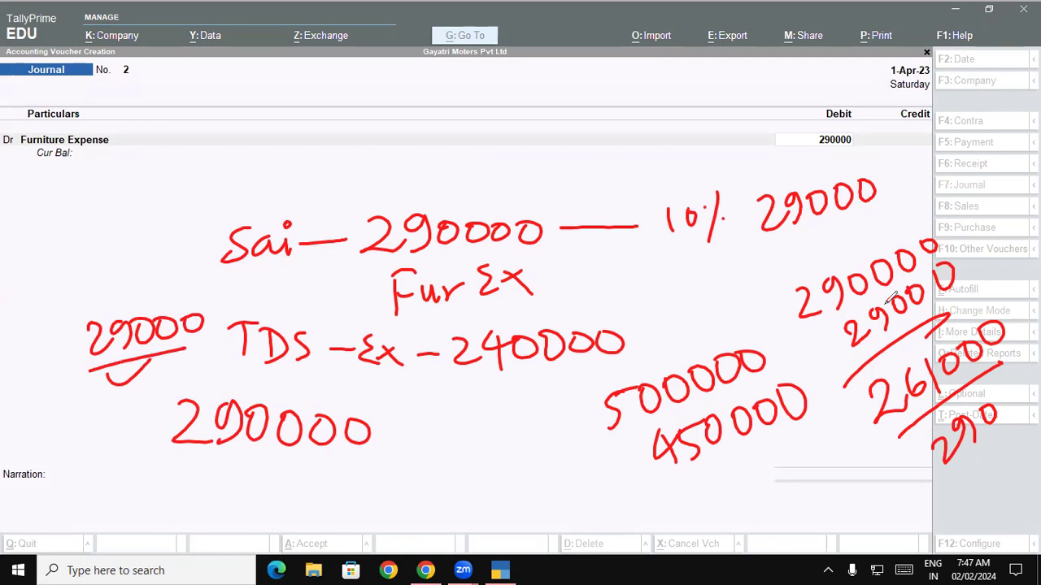
{"action": "key", "text": "e"}
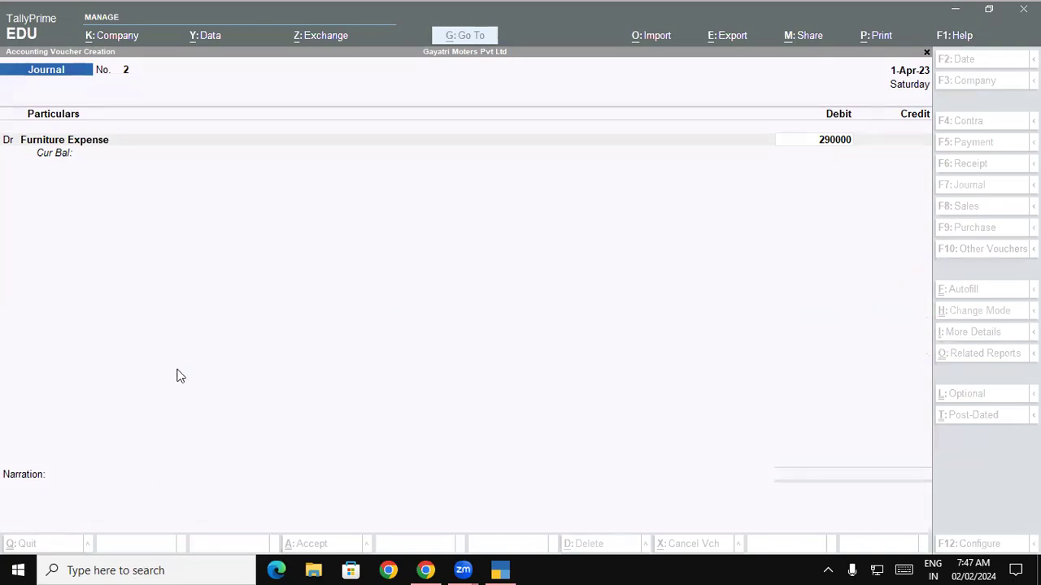
{"action": "key", "text": "Escape"}
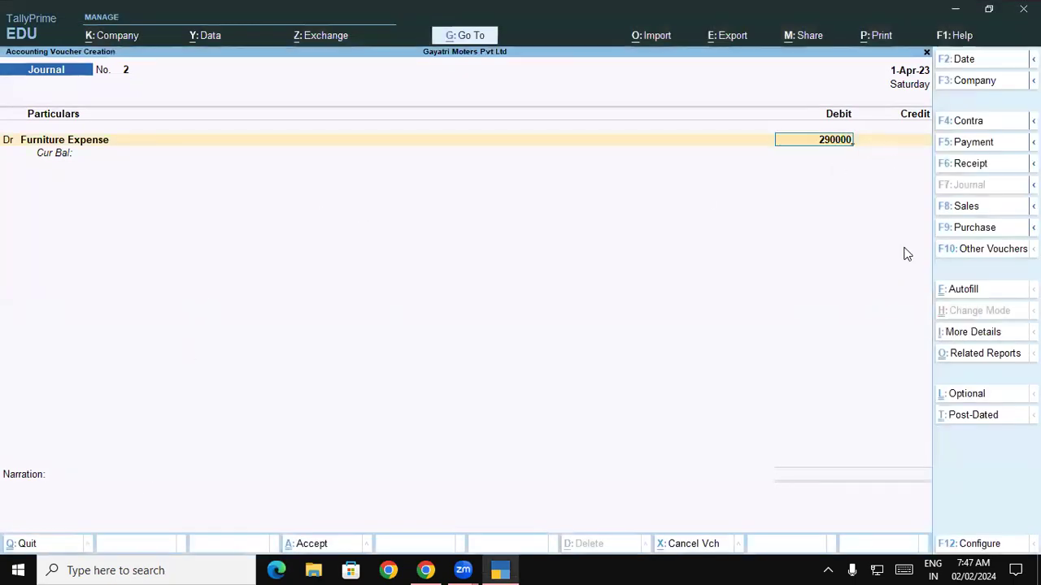
- Accept the 290000 debit for Furniture Expense and recheck its ledger's TDS nature of payment, Rent of Land, Building Or Furniture
{"action": "key", "text": "Return"}
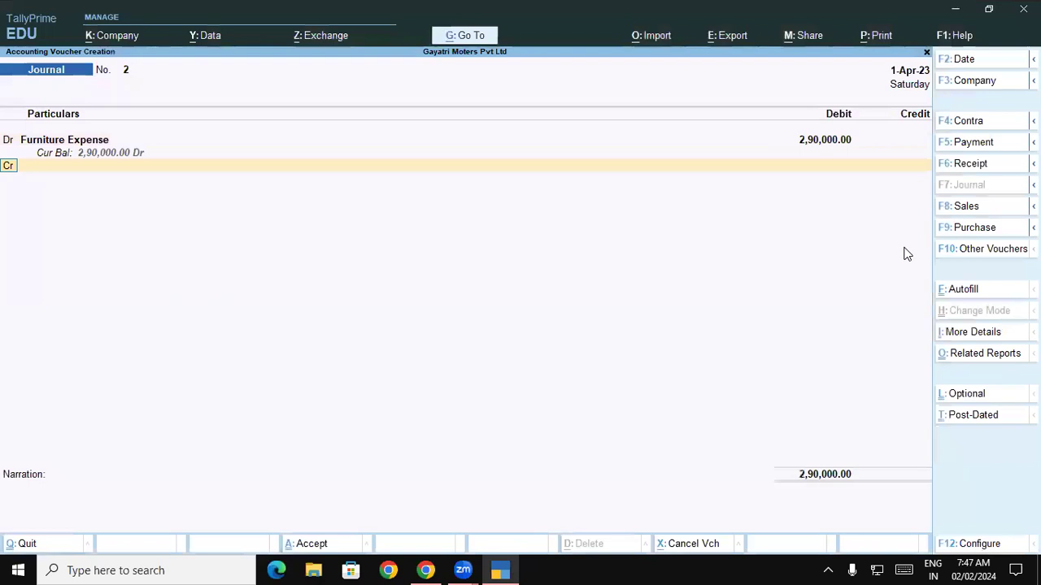
{"action": "key", "text": "BackSpace"}
{"action": "key", "text": "BackSpace"}
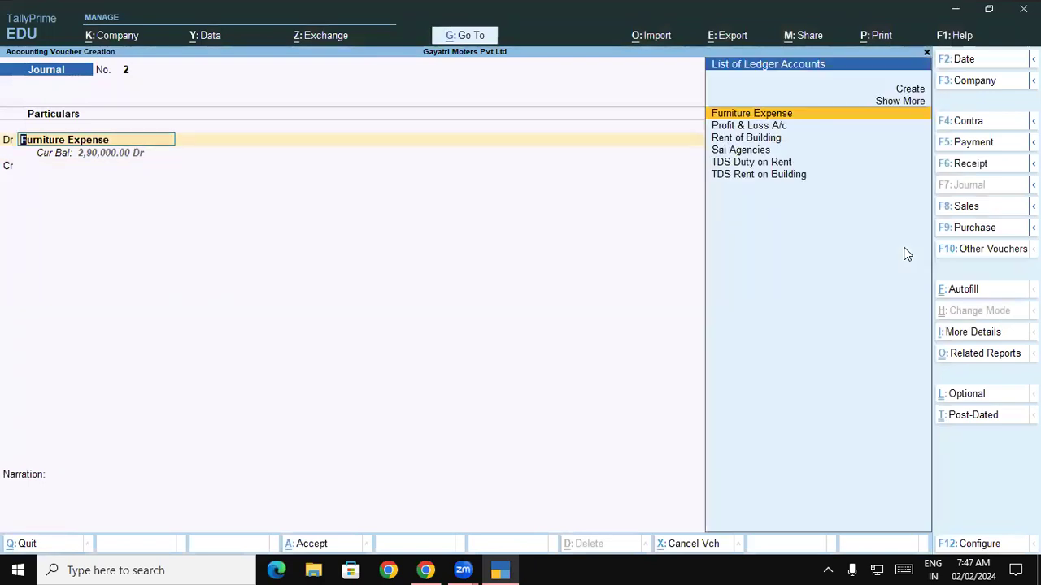
{"action": "key", "text": "ctrl+Return"}
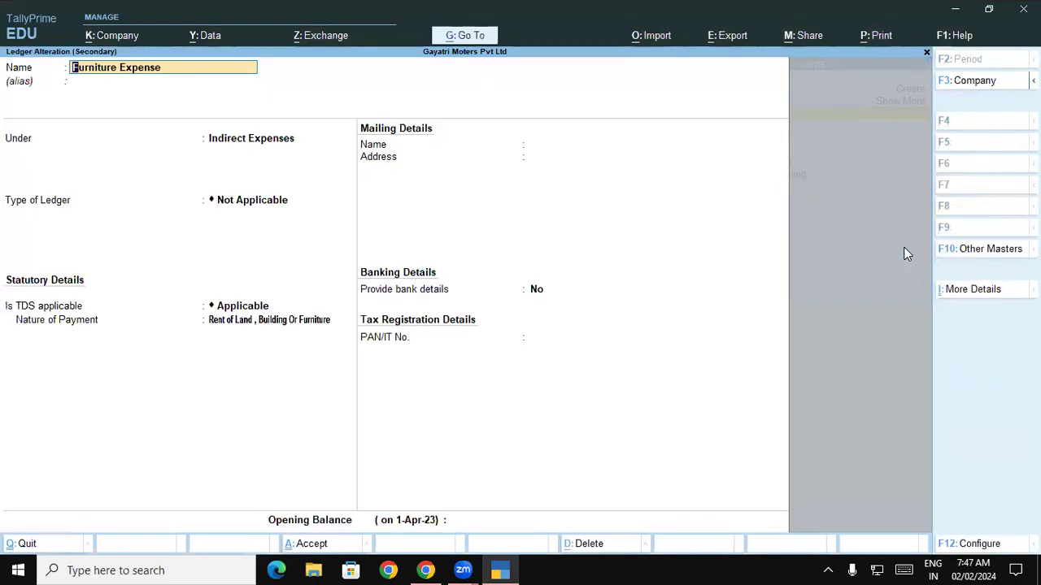
{"action": "key", "text": "Return"}
{"action": "key", "text": "Return"}
{"action": "key", "text": "Return"}
{"action": "key", "text": "Return"}
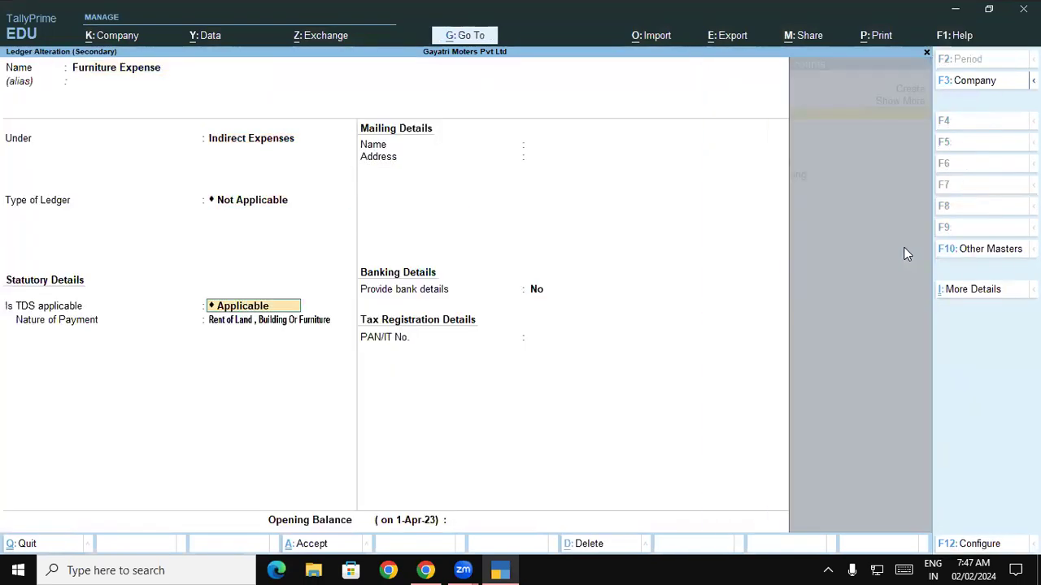
{"action": "key", "text": "Return"}
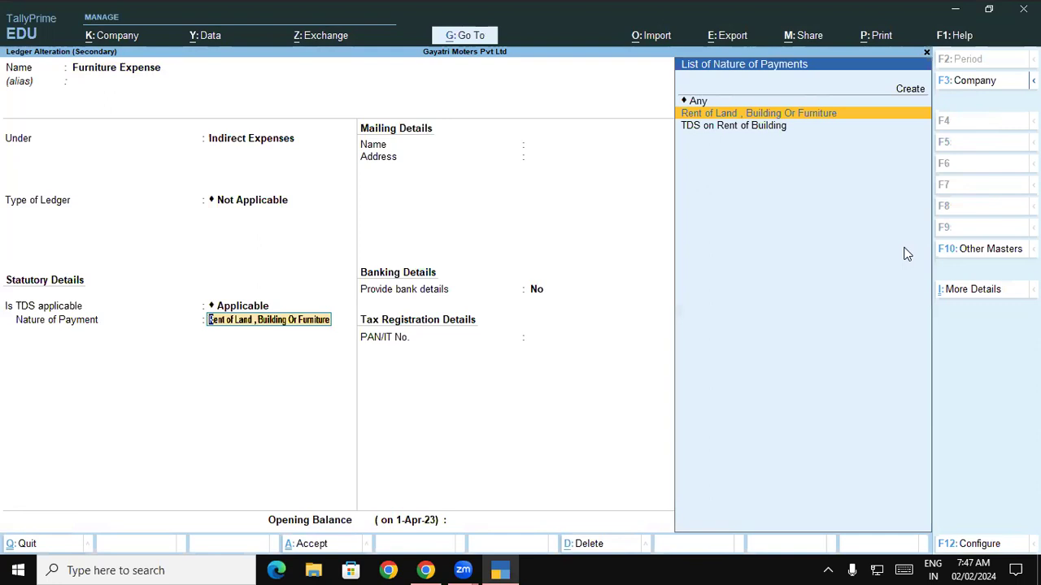
{"action": "key", "text": "Return"}
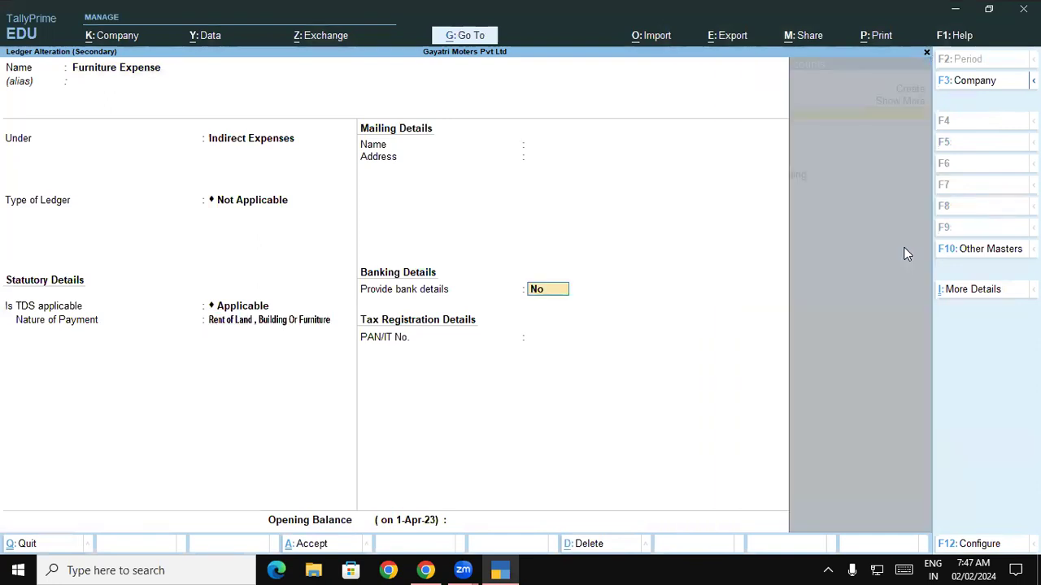
{"action": "key", "text": "Return"}
{"action": "key", "text": "Return"}
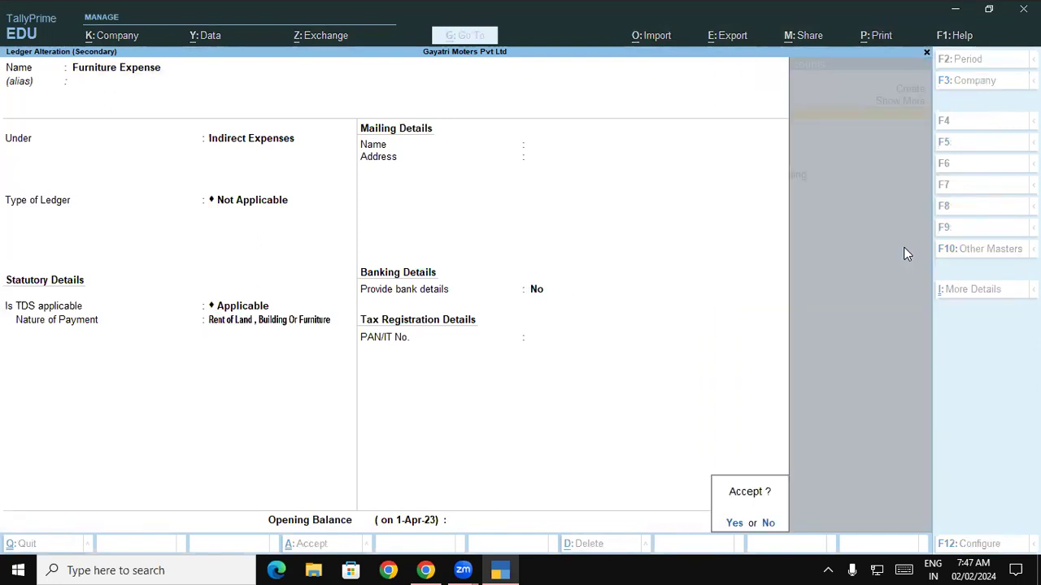
{"action": "key", "text": "Return"}
{"action": "key", "text": "Return"}
{"action": "key", "text": "Return"}
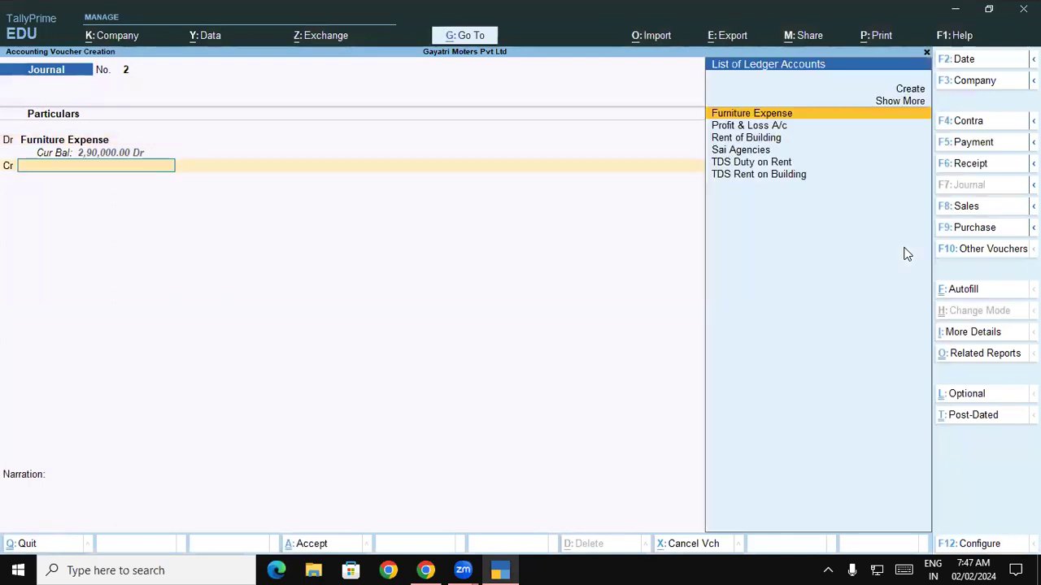
- Credit Sai Agencies and allocate 2,90,000.00 Cr to a new bill reference named Rent on Furn
{"action": "type", "text": "Sa"}
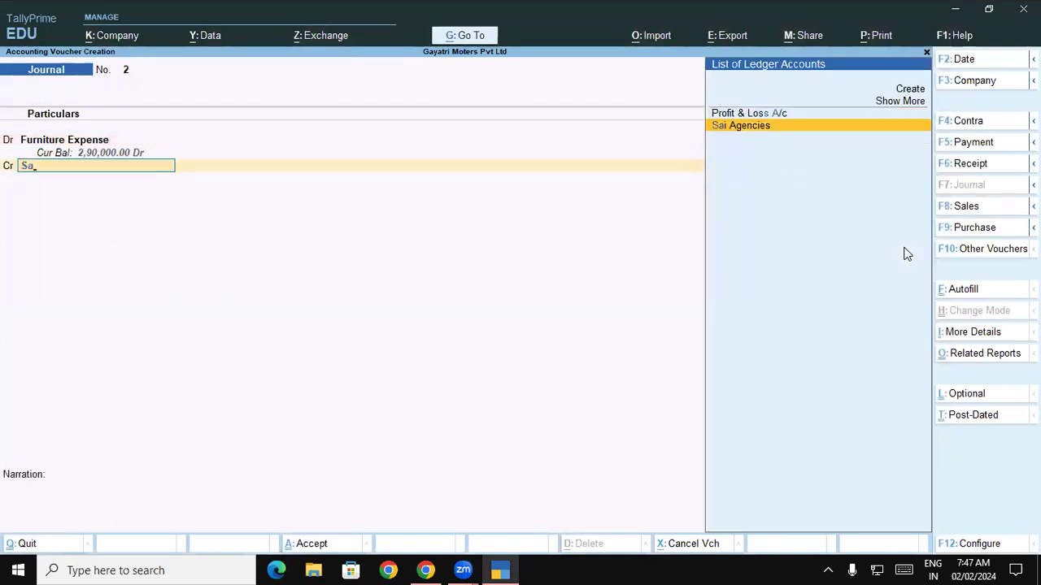
{"action": "key", "text": "Return"}
{"action": "key", "text": "Return"}
{"action": "key", "text": "Return"}
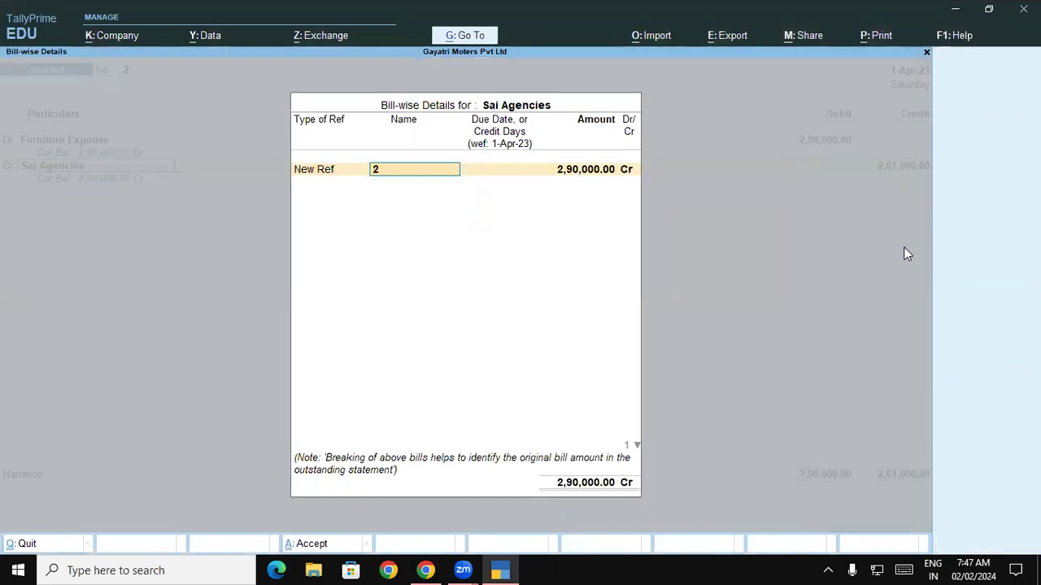
{"action": "type", "text": "Rent on f"}
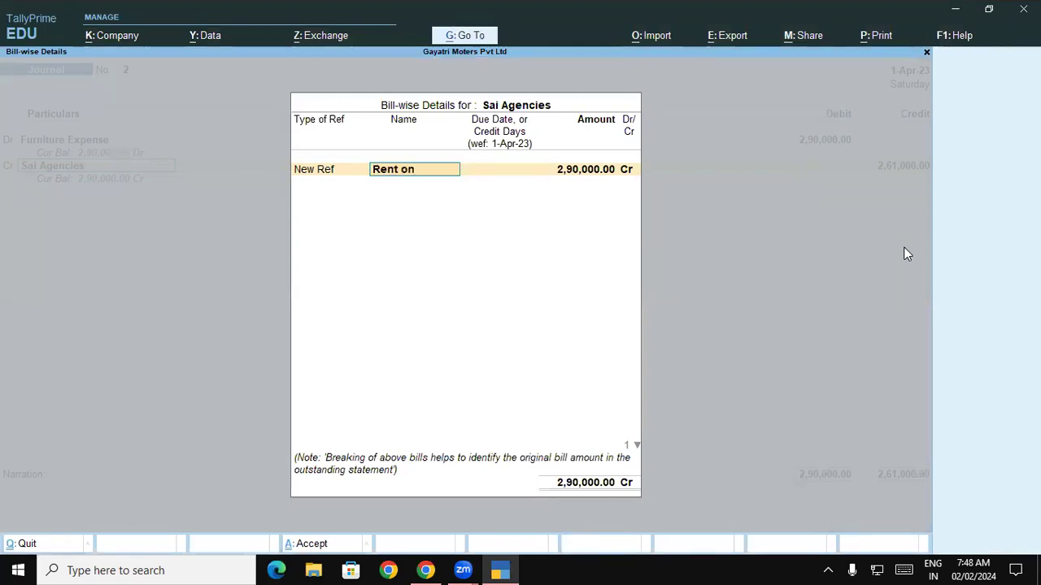
{"action": "key", "text": "BackSpace"}
{"action": "type", "text": "Furn"}
{"action": "key", "text": "Return"}
{"action": "key", "text": "Return"}
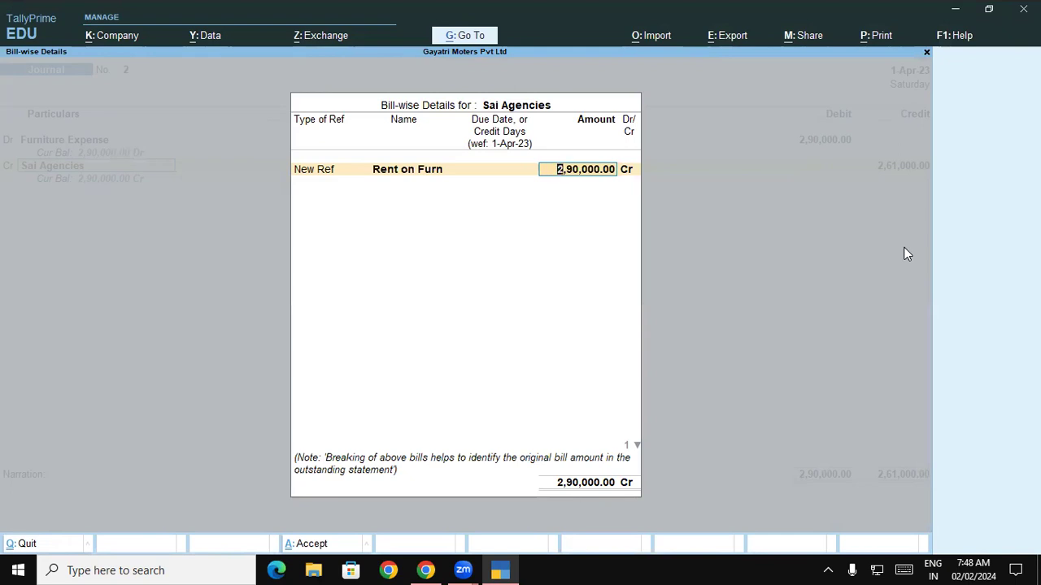
{"action": "key", "text": "Return"}
{"action": "key", "text": "Return"}
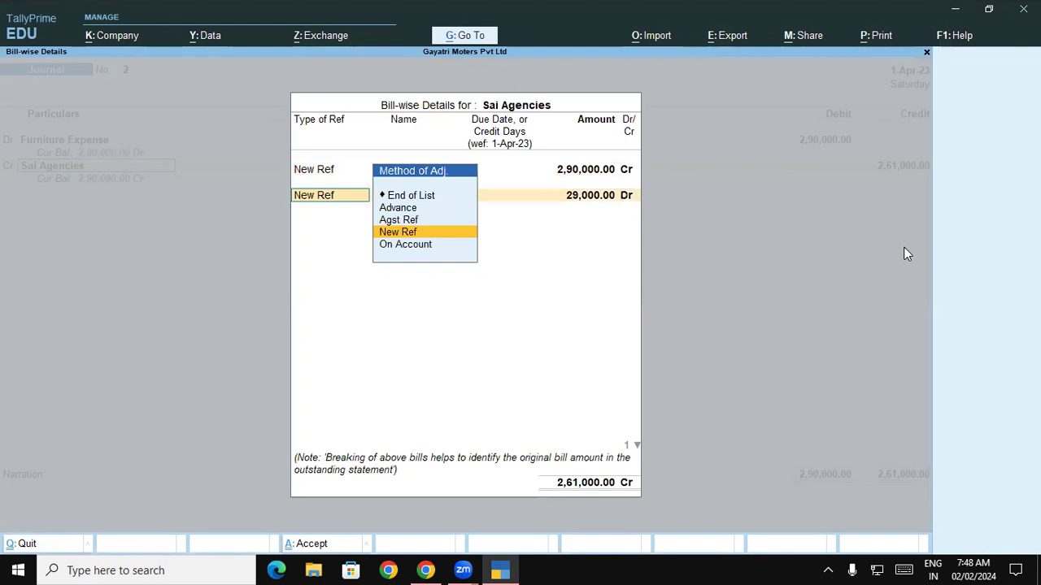
- Add a second new bill reference, Tds on Rent of Furn, for 29,000.00 Dr and finish the bill-wise details
{"action": "key", "text": "Return"}
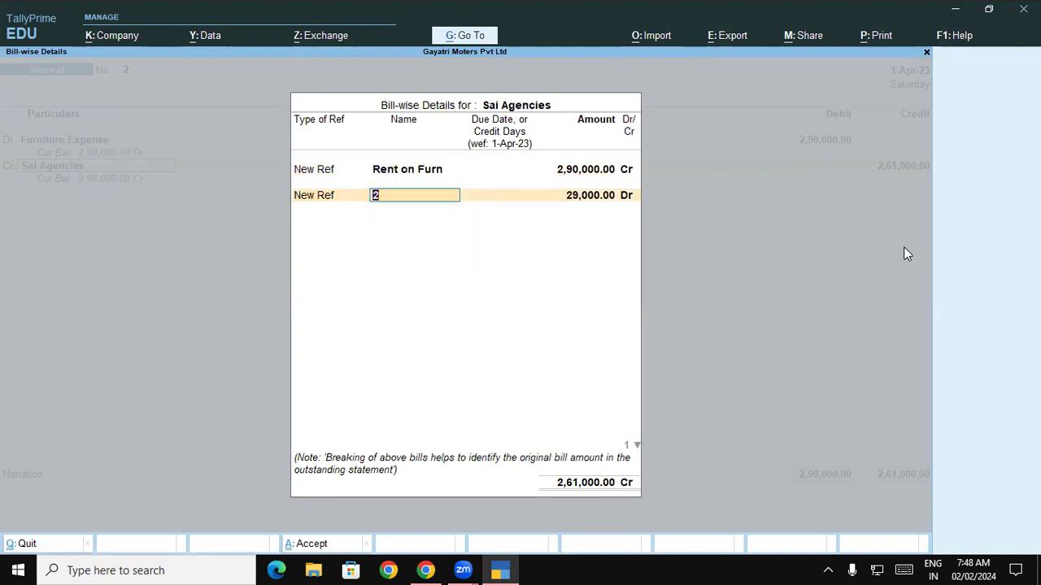
{"action": "type", "text": "Tds on R"}
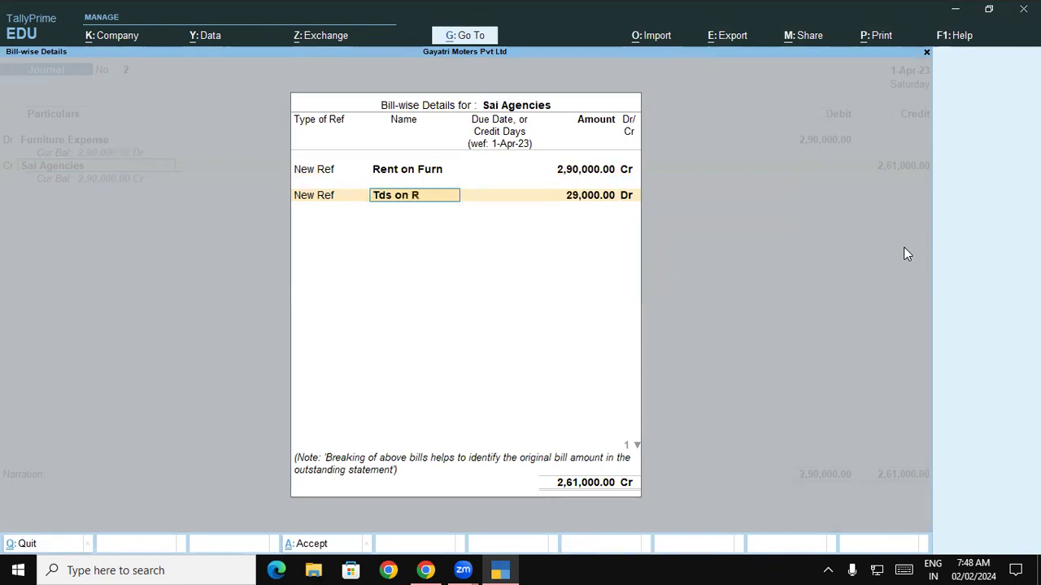
{"action": "type", "text": "ent of Furn"}
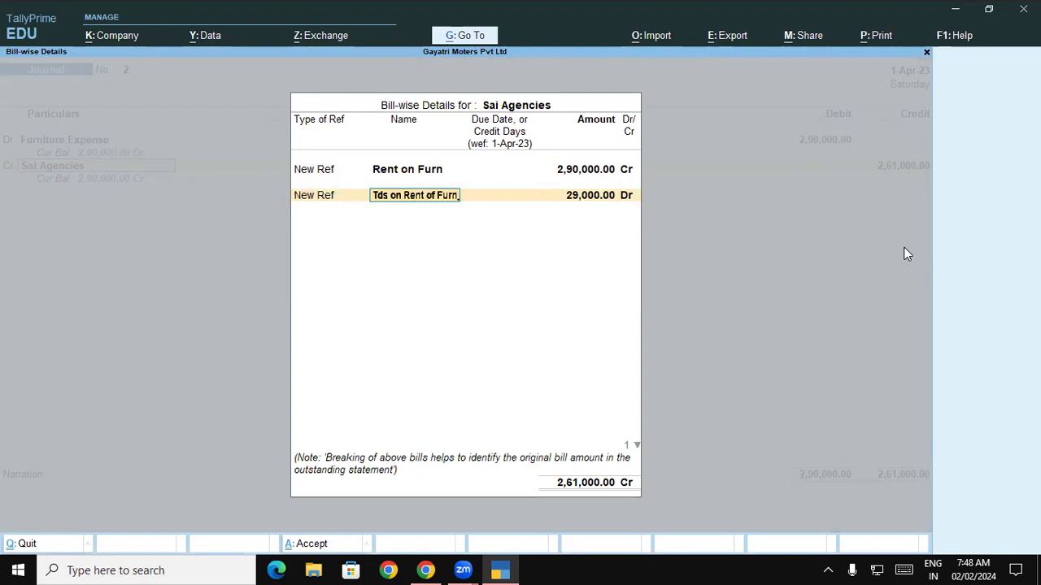
{"action": "key", "text": "Return"}
{"action": "key", "text": "Return"}
{"action": "key", "text": "Return"}
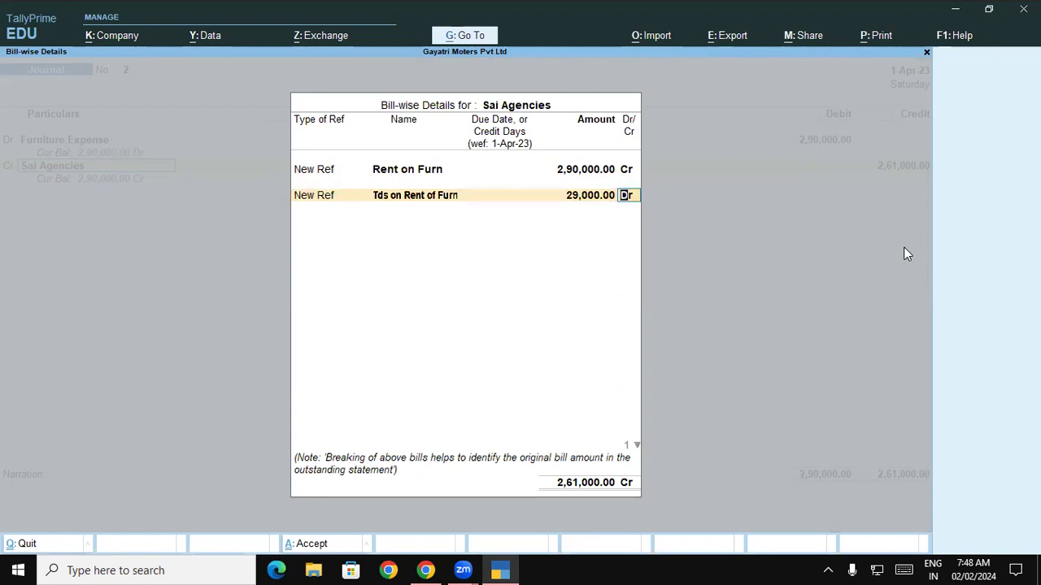
{"action": "key", "text": "Return"}
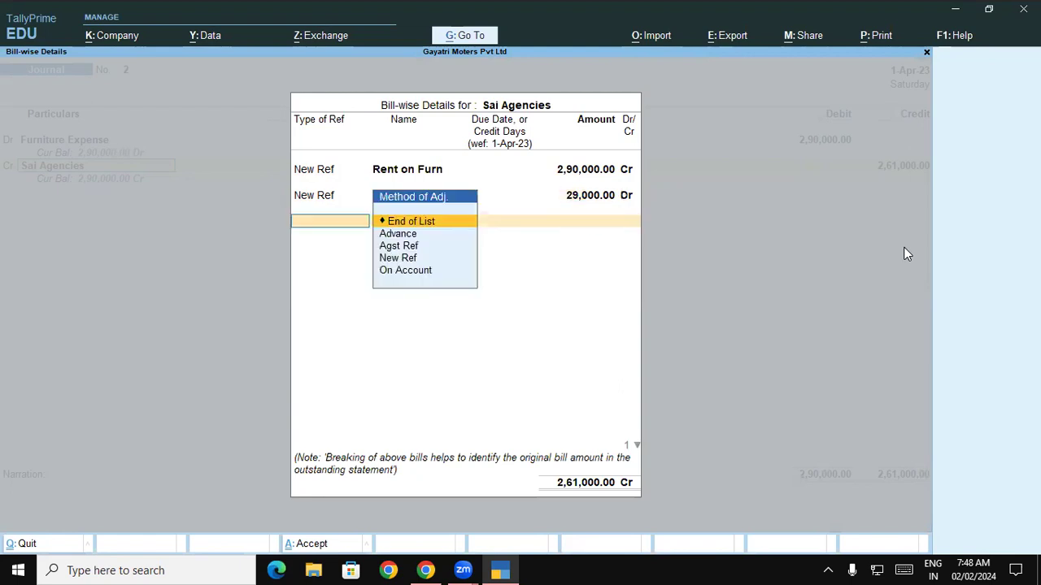
{"action": "key", "text": "Return"}
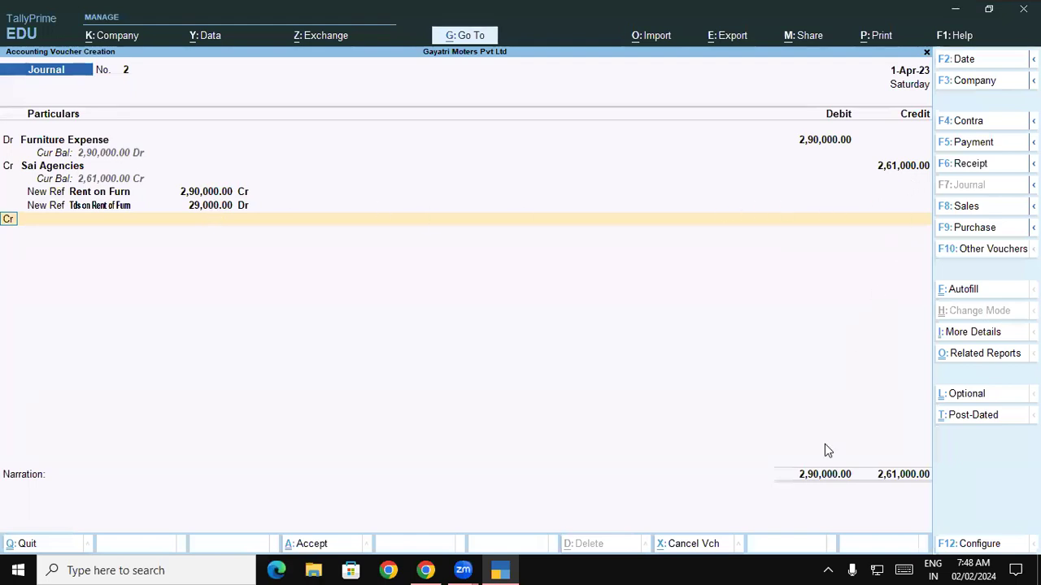
- Credit TDS Duty on Rent with 29,000.00 and save the journal voucher
{"action": "key", "text": "Return"}
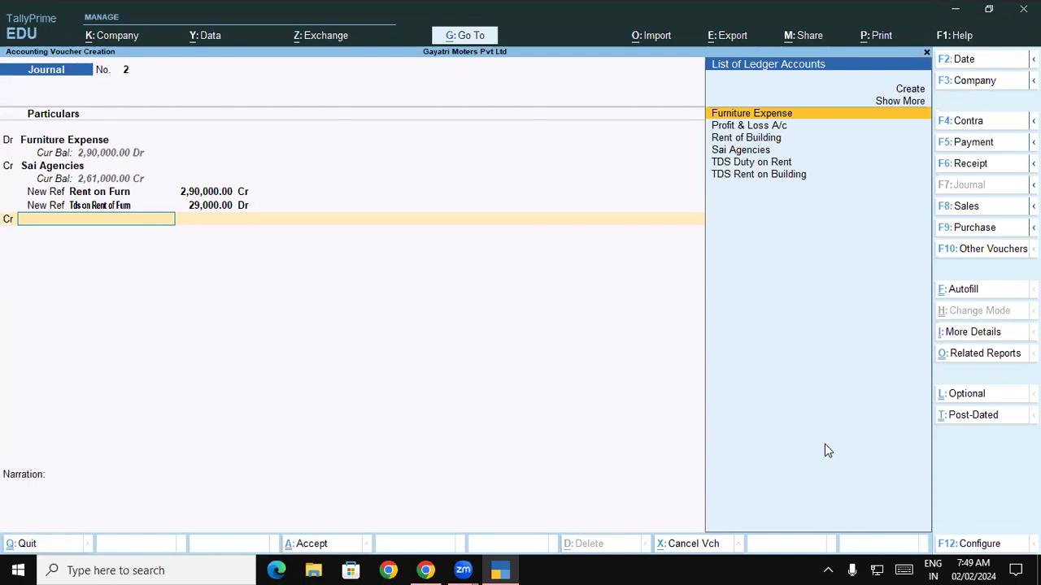
{"action": "key", "text": "Down"}
{"action": "key", "text": "Down"}
{"action": "key", "text": "Down"}
{"action": "key", "text": "Down"}
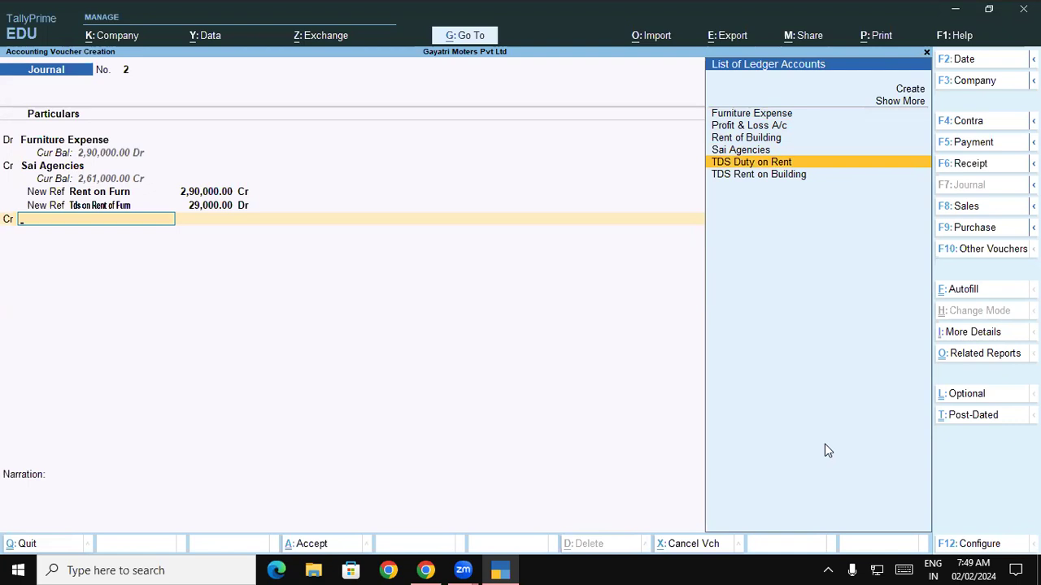
{"action": "key", "text": "Return"}
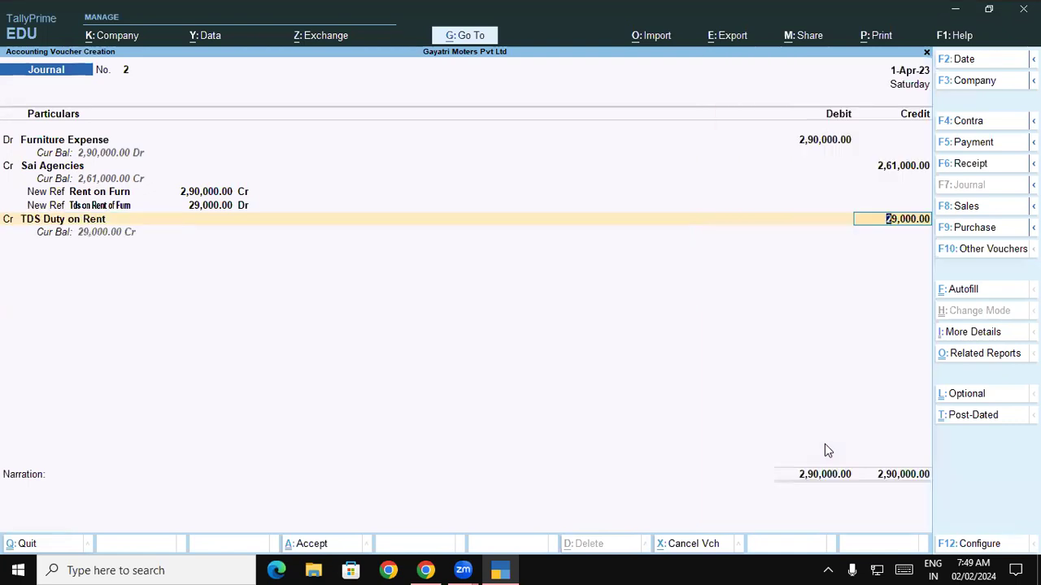
{"action": "key", "text": "Return"}
{"action": "key", "text": "Return"}
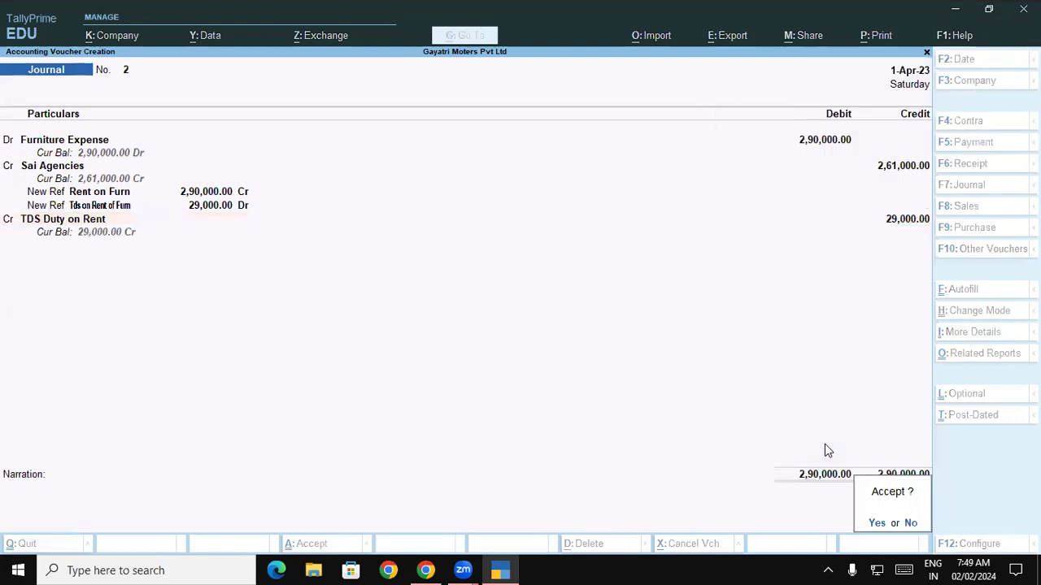
{"action": "key", "text": "Return"}
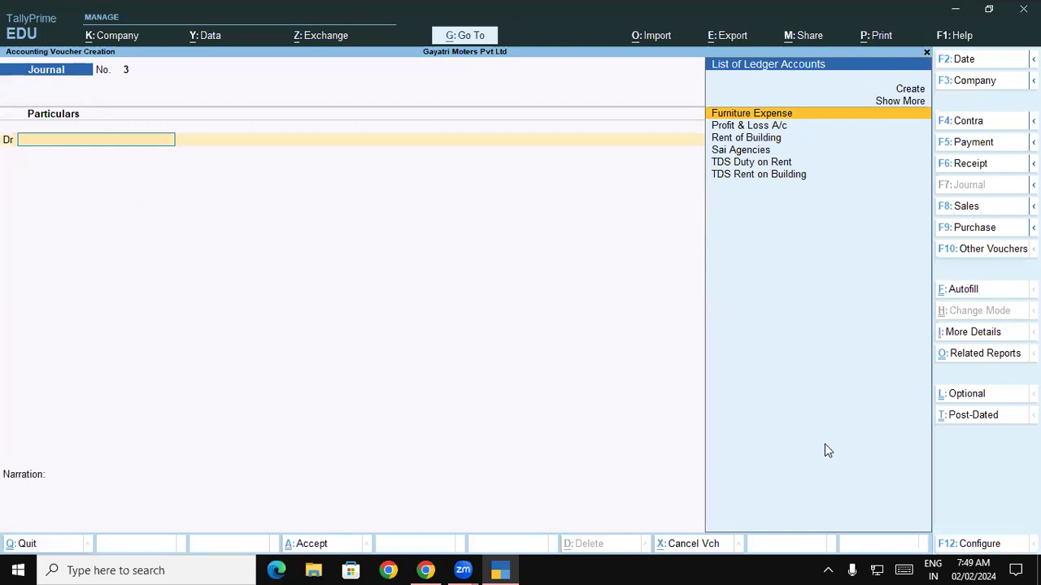
- Switch the new voucher to the Payment type
{"action": "key", "text": "F5"}
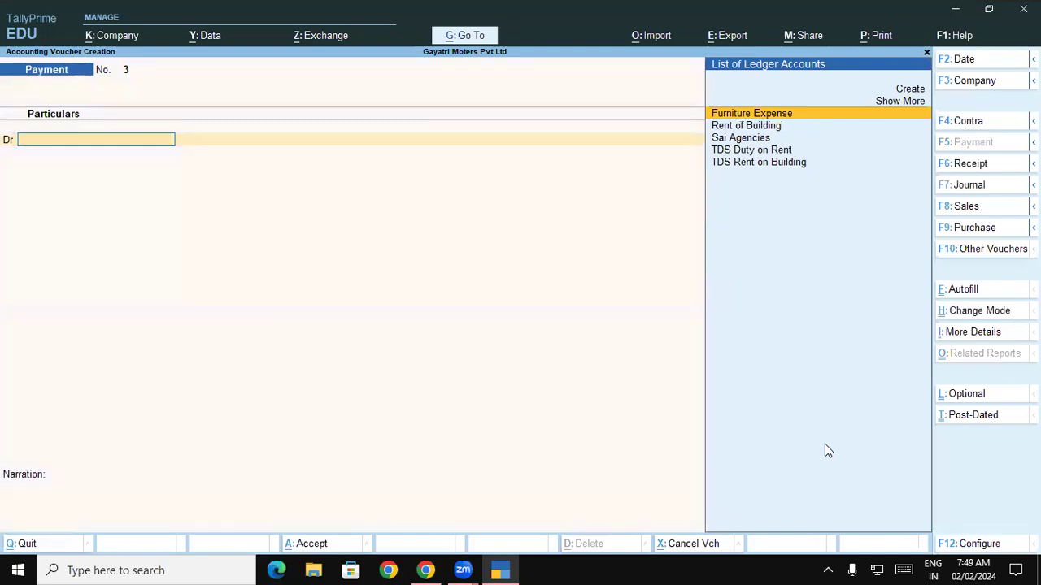
- Try to record a 261000 payment to Sai Agencies from KOTAK BANK against the Rent on Furn bill
{"action": "type", "text": "Sa"}
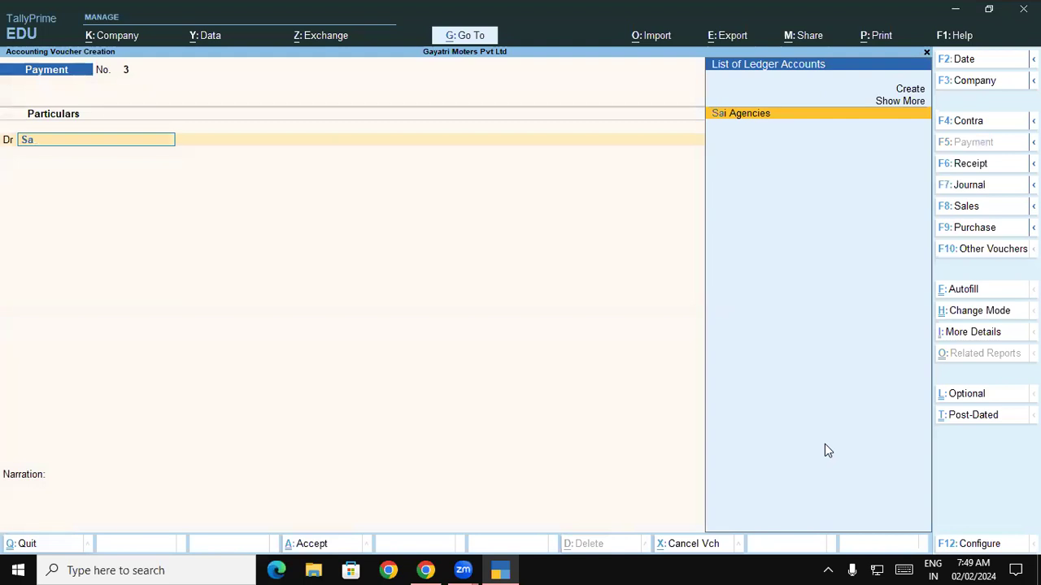
{"action": "key", "text": "Return"}
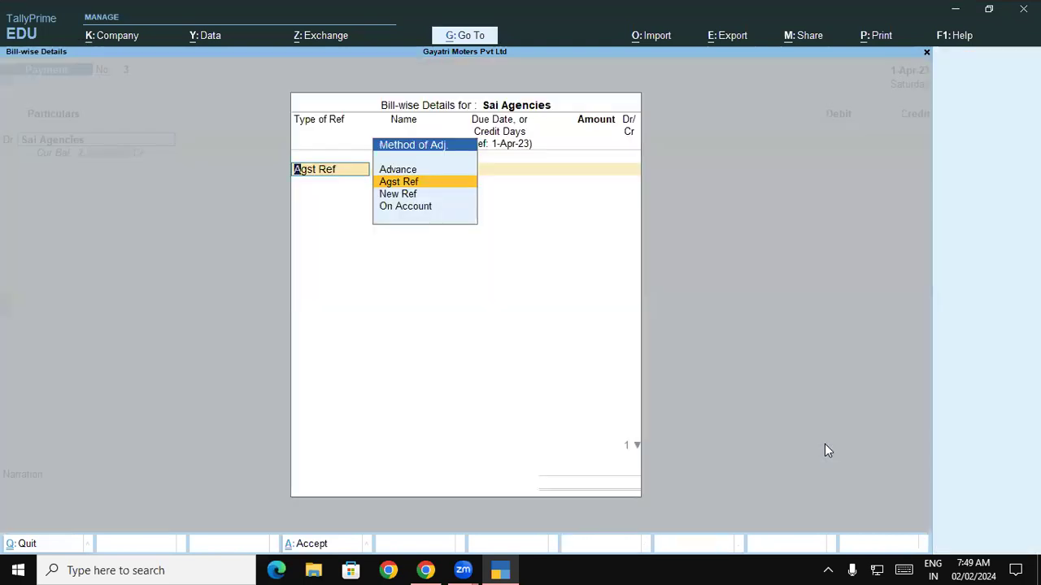
{"action": "key", "text": "Return"}
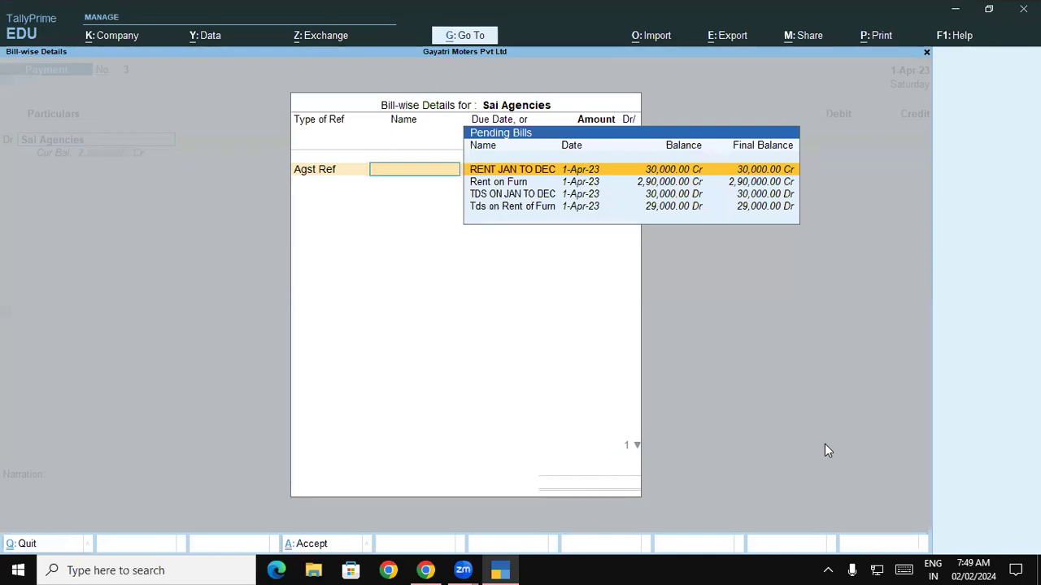
{"action": "key", "text": "Down"}
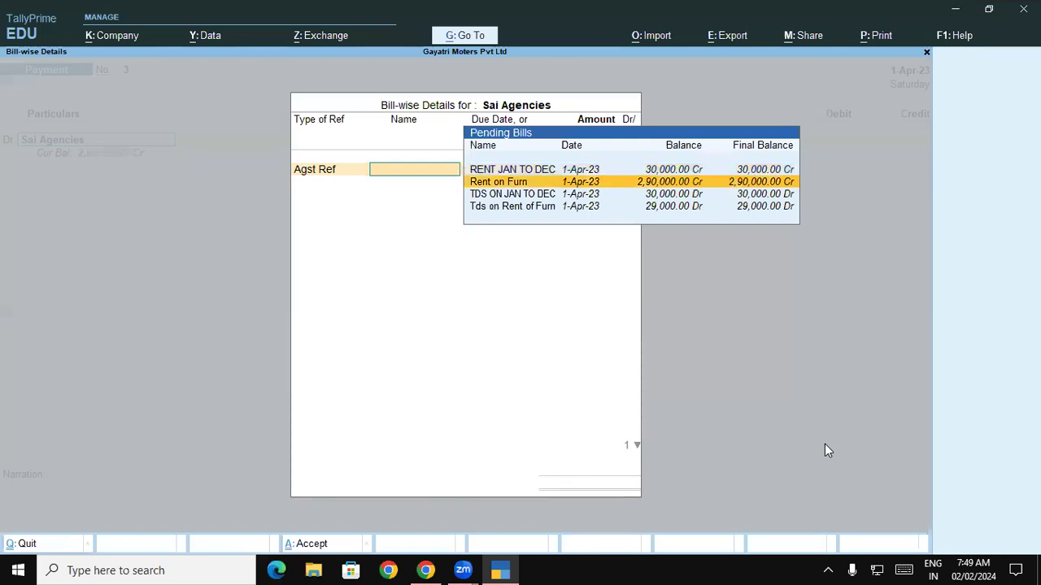
{"action": "key", "text": "Return"}
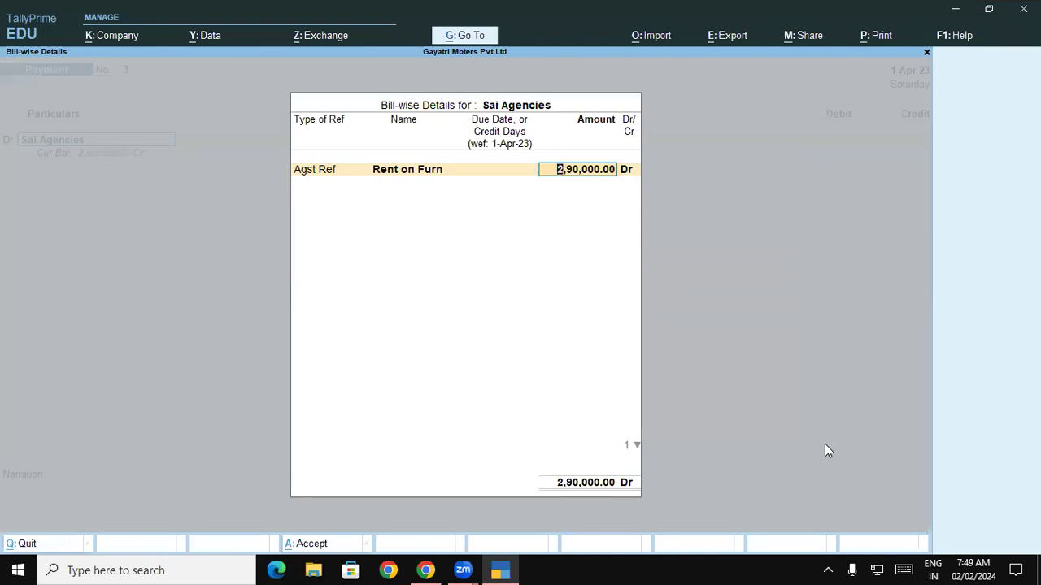
{"action": "key", "text": "BackSpace"}
{"action": "type", "text": "261000"}
{"action": "key", "text": "Return"}
{"action": "key", "text": "Return"}
{"action": "key", "text": "Return"}
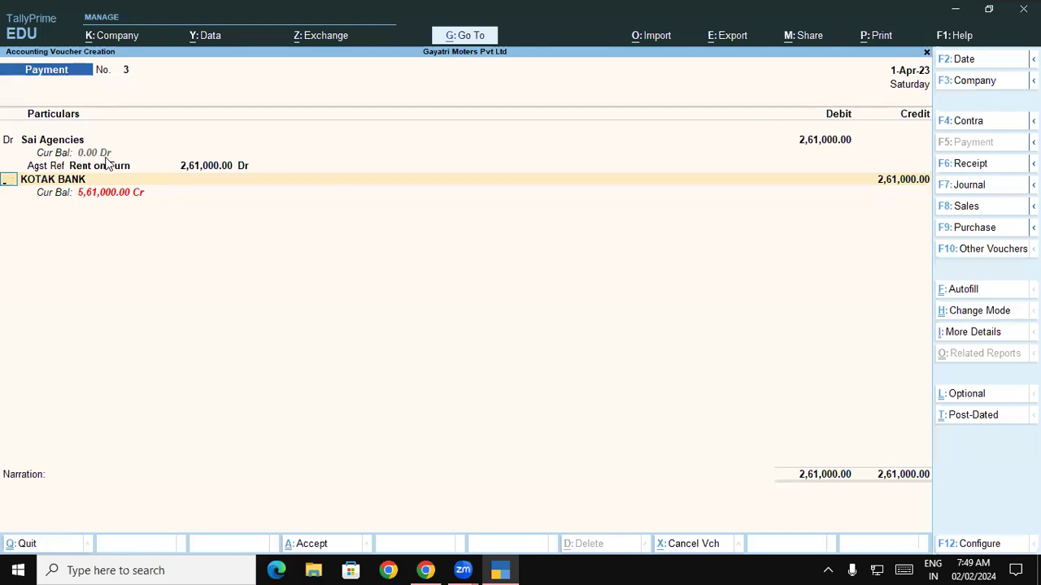
{"action": "key", "text": "Escape"}
{"action": "key", "text": "Return"}
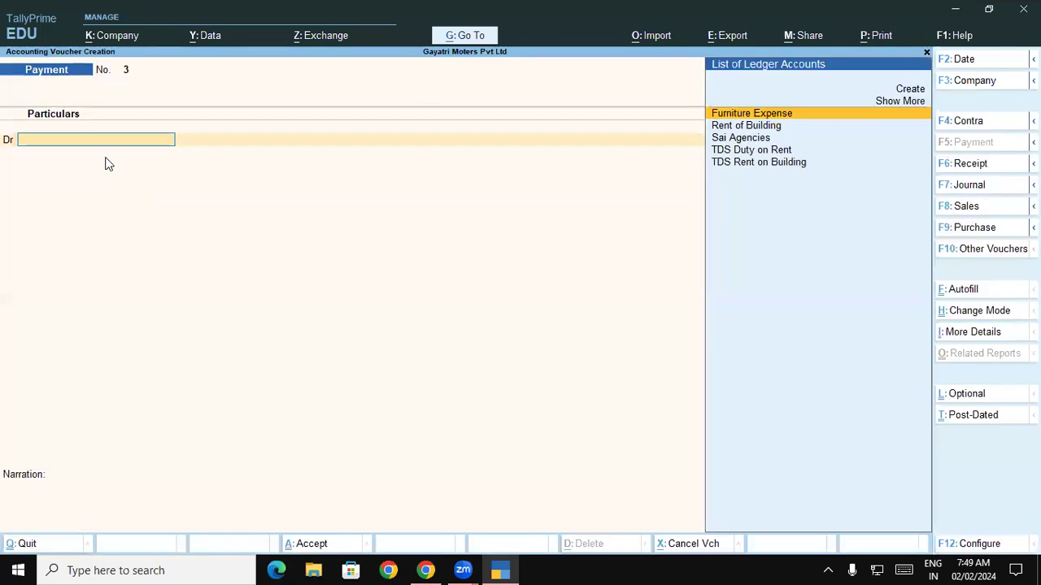
{"action": "type", "text": "Sa"}
{"action": "key", "text": "Return"}
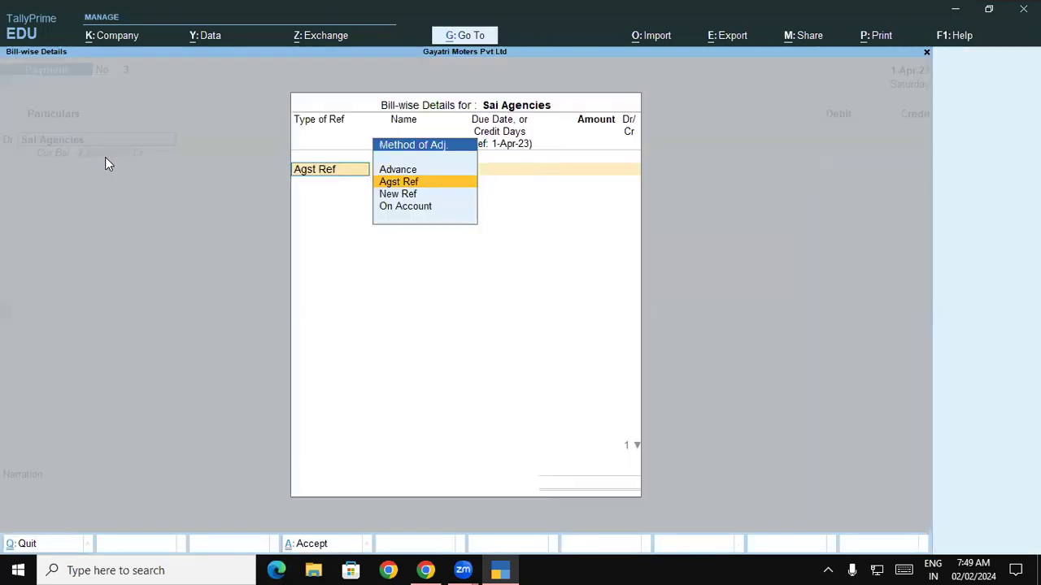
{"action": "key", "text": "Return"}
{"action": "key", "text": "Down"}
{"action": "key", "text": "Return"}
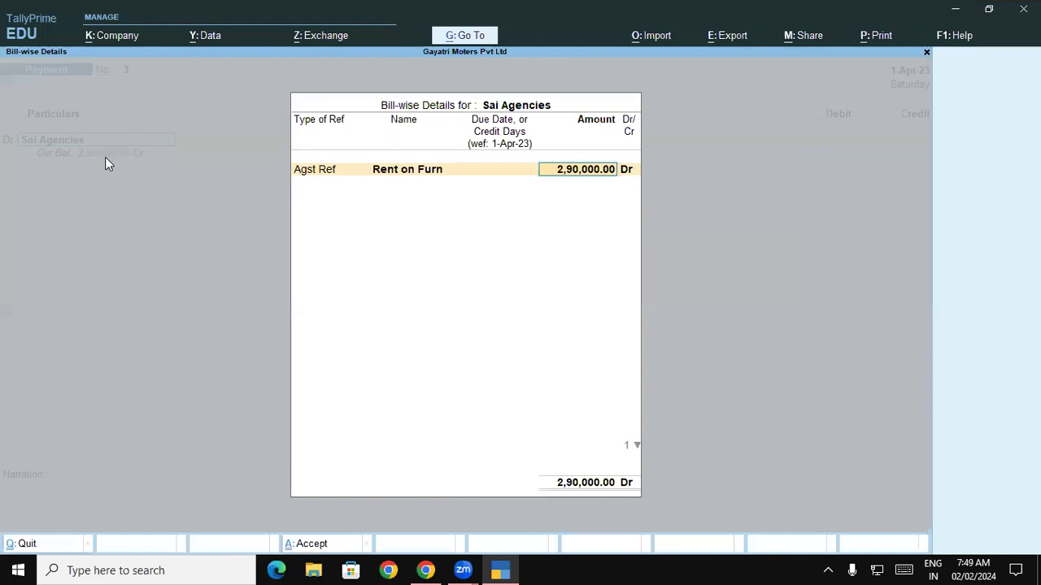
{"action": "key", "text": "Return"}
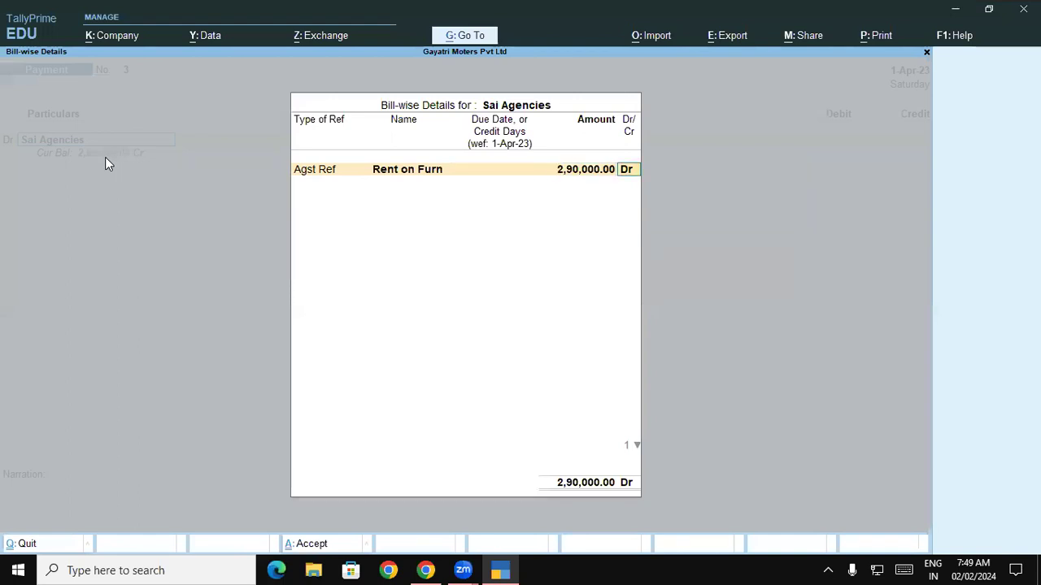
{"action": "key", "text": "Return"}
{"action": "key", "text": "Return"}
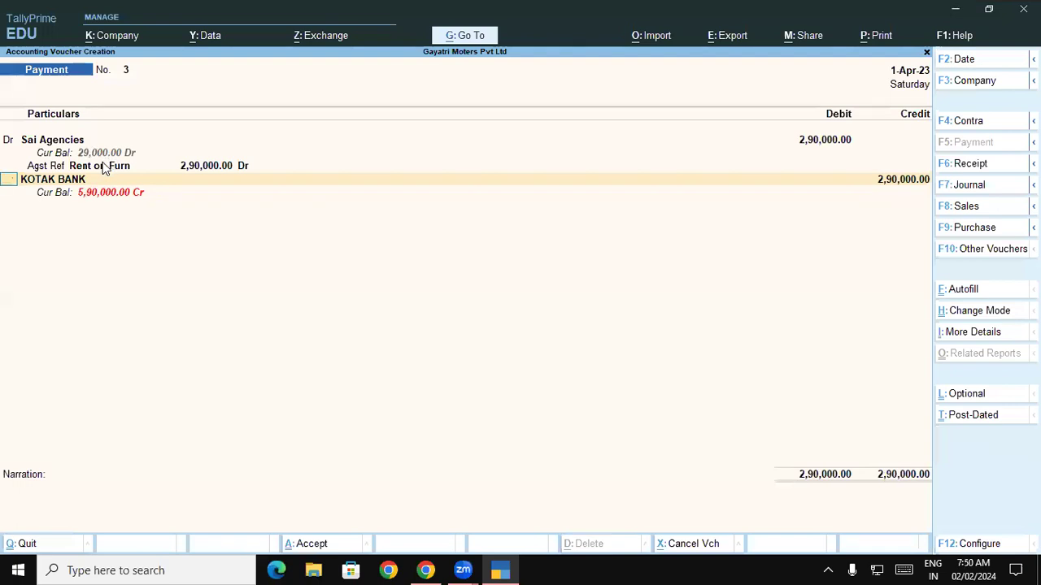
{"action": "key", "text": "Escape"}
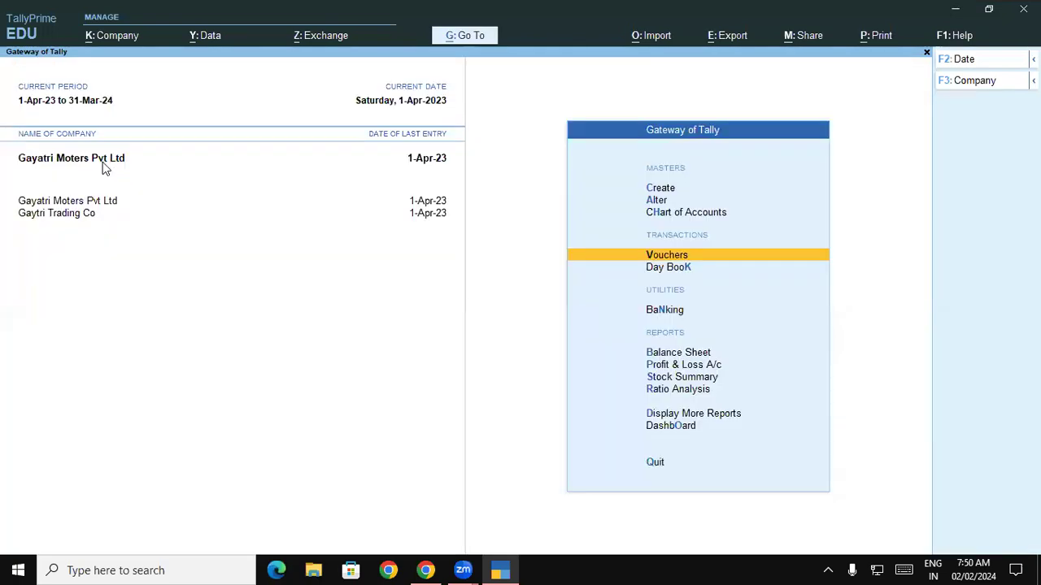
{"action": "key", "text": "Return"}
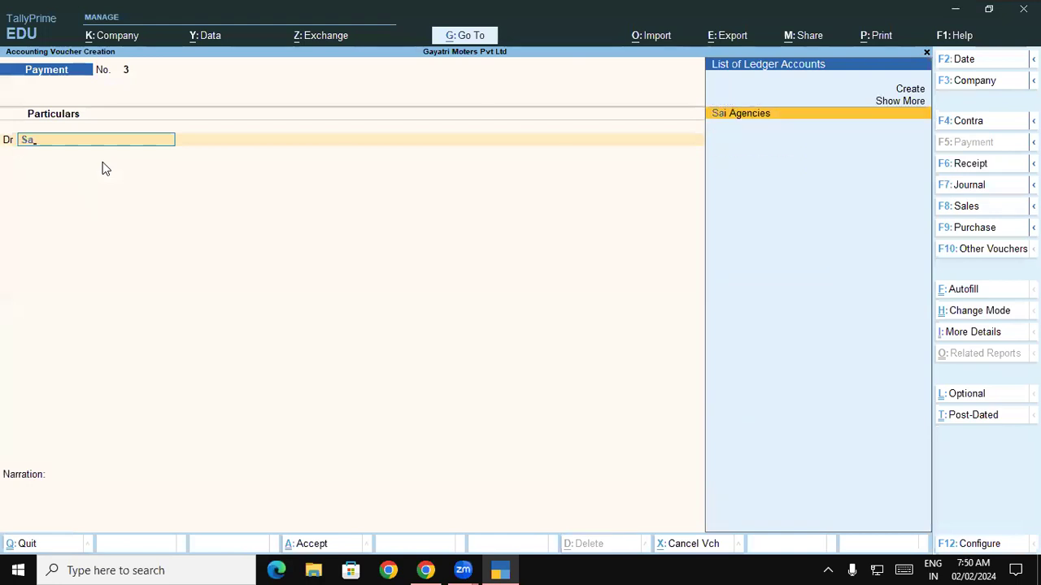
{"action": "key", "text": "Return"}
{"action": "key", "text": "Return"}
{"action": "key", "text": "Return"}
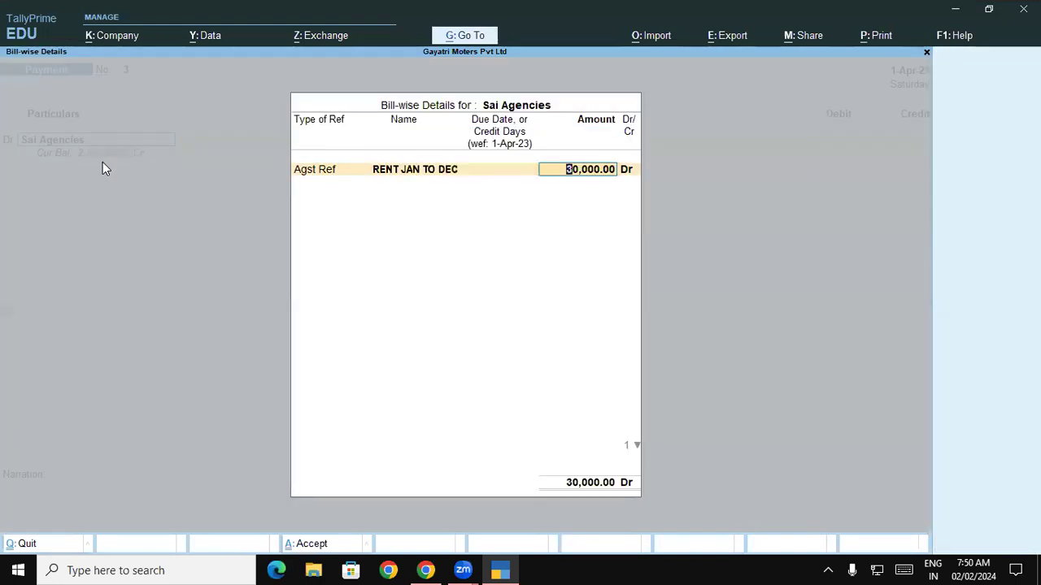
{"action": "key", "text": "shift+Tab"}
{"action": "key", "text": "Down"}
{"action": "key", "text": "Return"}
{"action": "key", "text": "Return"}
{"action": "key", "text": "Return"}
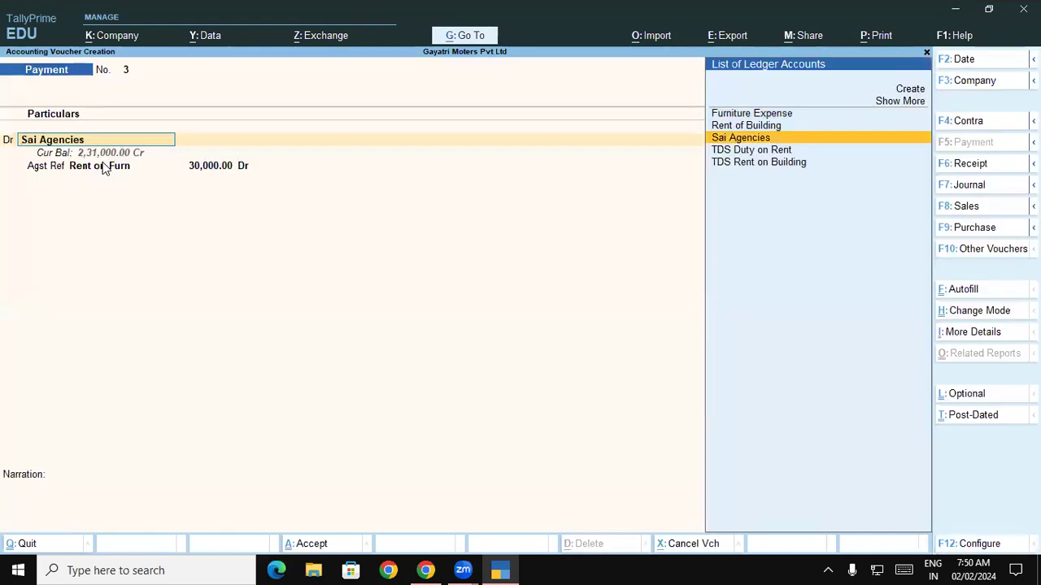
{"action": "key", "text": "Escape"}
{"action": "key", "text": "Escape"}
{"action": "key", "text": "y"}
- Debit Sai Agencies with 2,61,000 in a new payment voucher, adjusted as Agst Ref against the Rent on Furn bill
{"action": "key", "text": "Return"}
{"action": "type", "text": "Sai"}
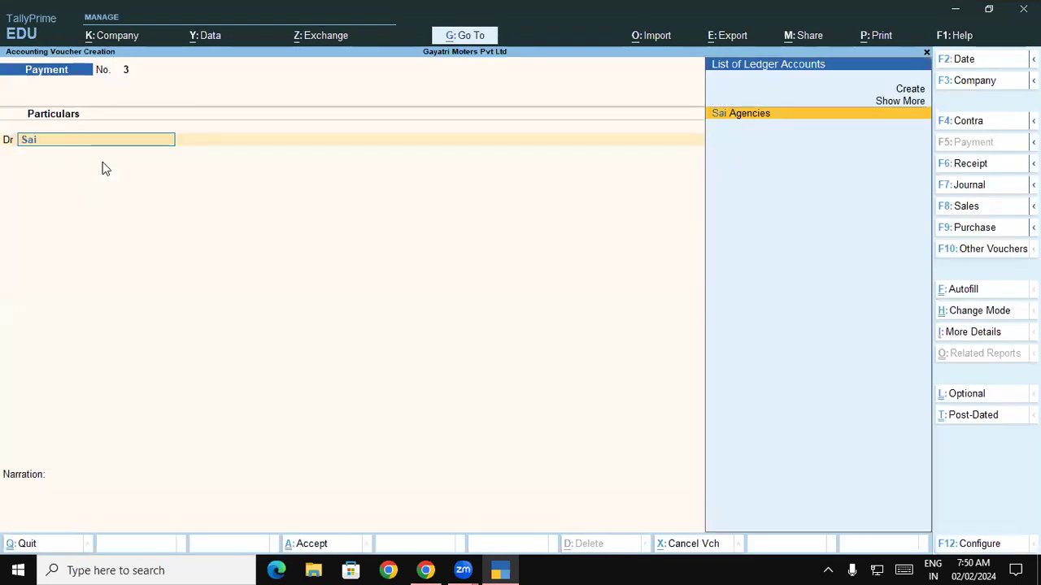
{"action": "key", "text": "Return"}
{"action": "key", "text": "Return"}
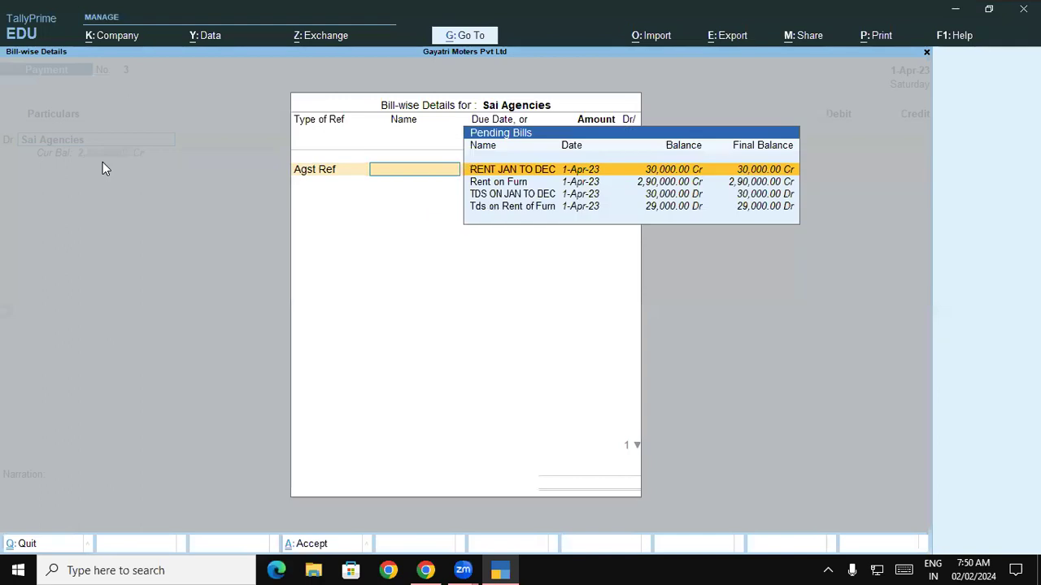
{"action": "key", "text": "Down"}
{"action": "key", "text": "Return"}
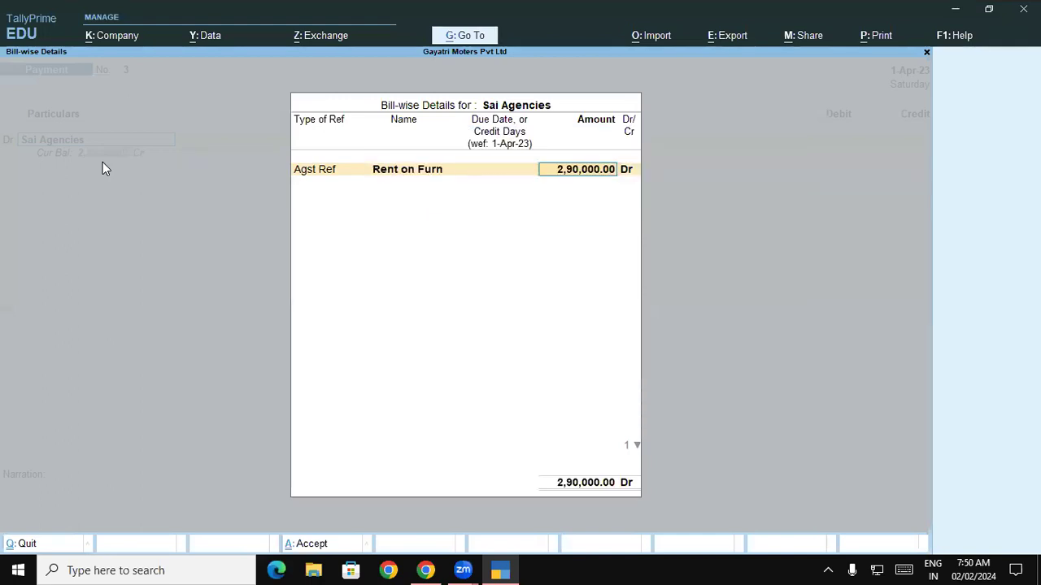
{"action": "key", "text": "BackSpace"}
{"action": "type", "text": "2,61,00"}
{"action": "type", "text": "0"}
{"action": "key", "text": "Return"}
{"action": "key", "text": "Return"}
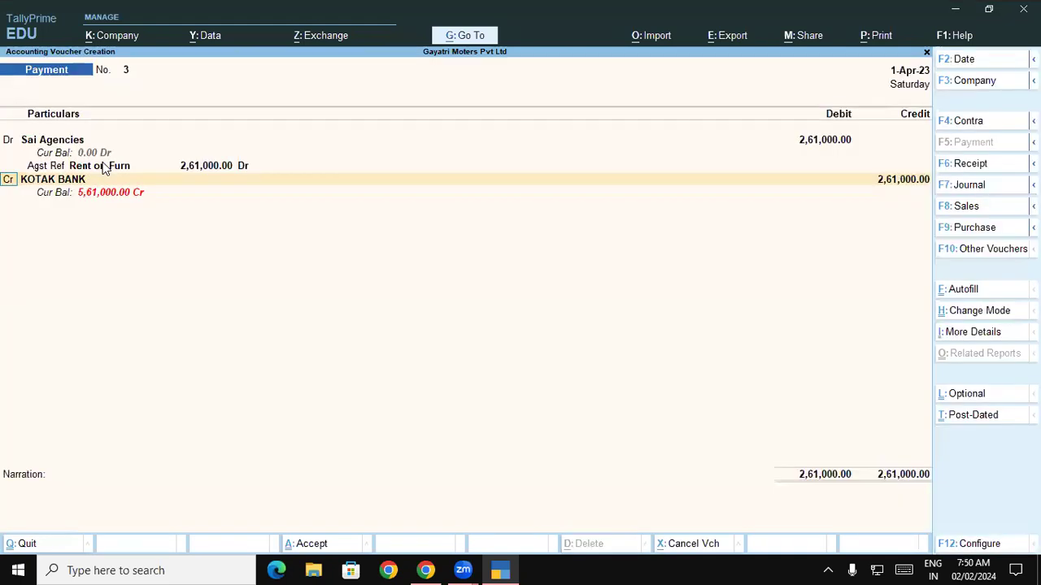
- Credit KOTAK BANK with 2,61,000.00 by cheque with instrument number 174533 and save the payment voucher
{"action": "key", "text": "Return"}
{"action": "key", "text": "Return"}
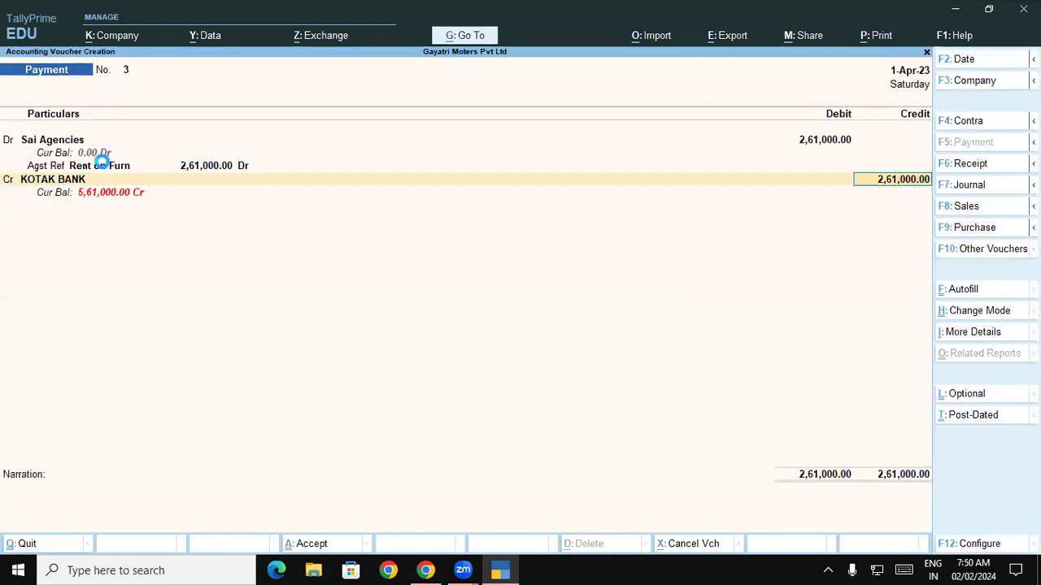
{"action": "key", "text": "Return"}
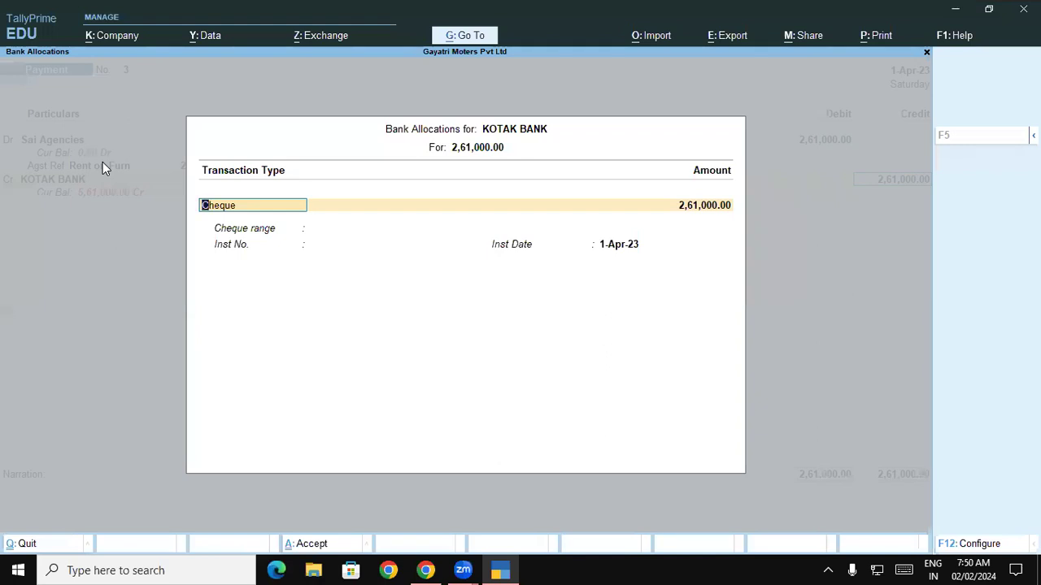
{"action": "key", "text": "Return"}
{"action": "type", "text": "17"}
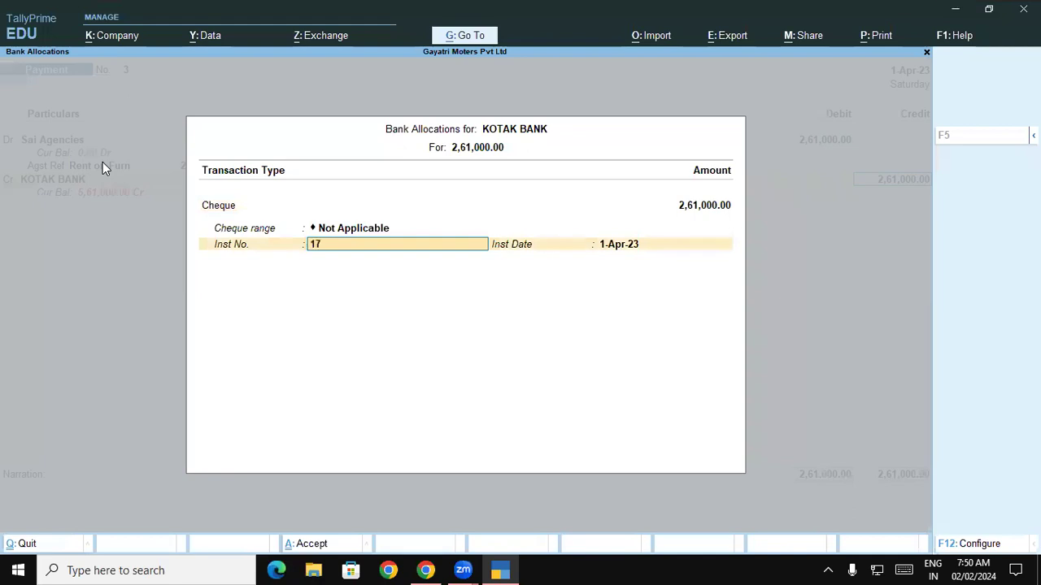
{"action": "type", "text": "4531"}
{"action": "key", "text": "Return"}
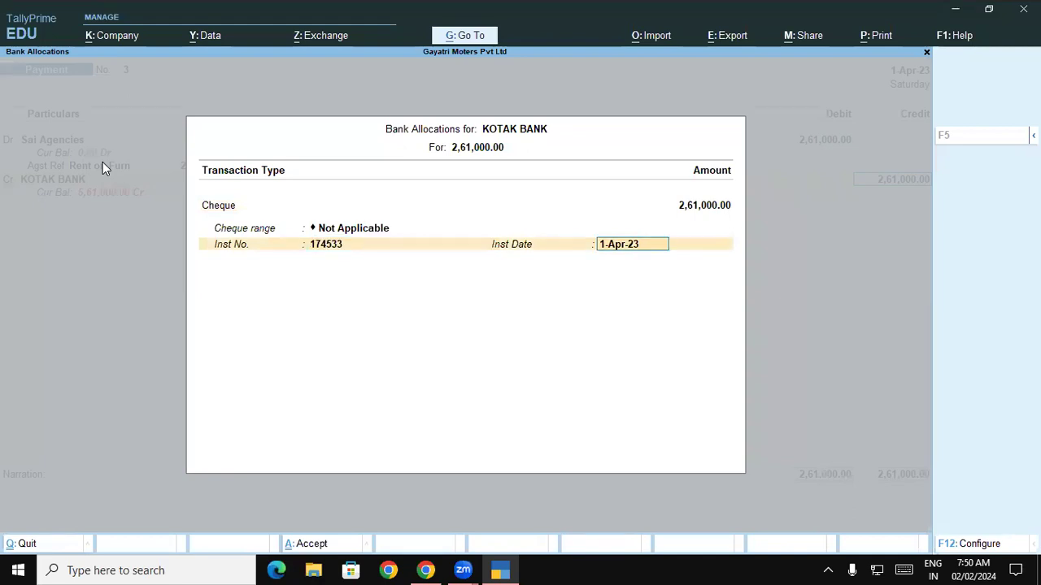
{"action": "key", "text": "Return"}
{"action": "key", "text": "Return"}
{"action": "key", "text": "Return"}
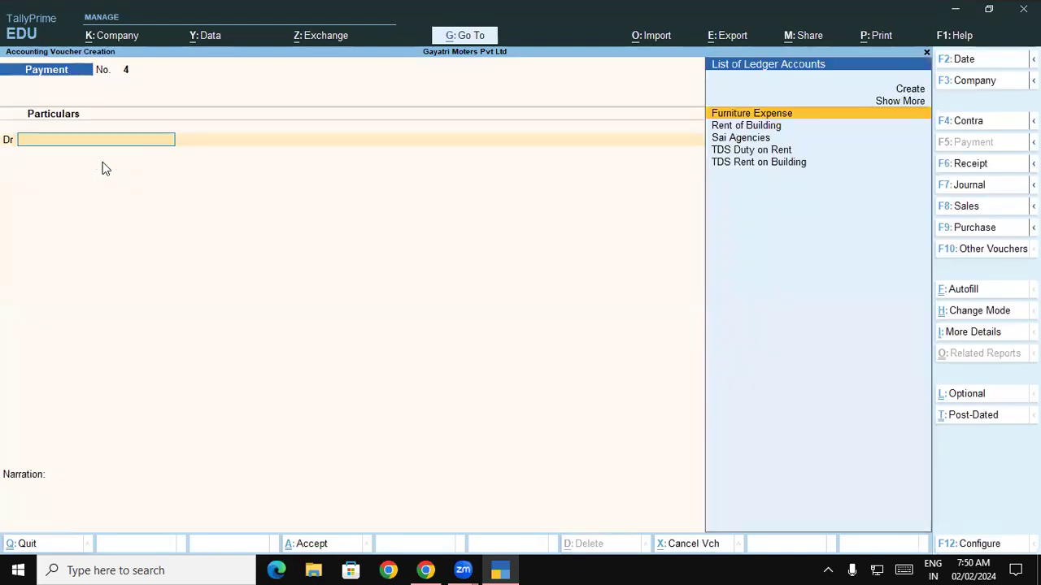
{"action": "type", "text": "Td"}
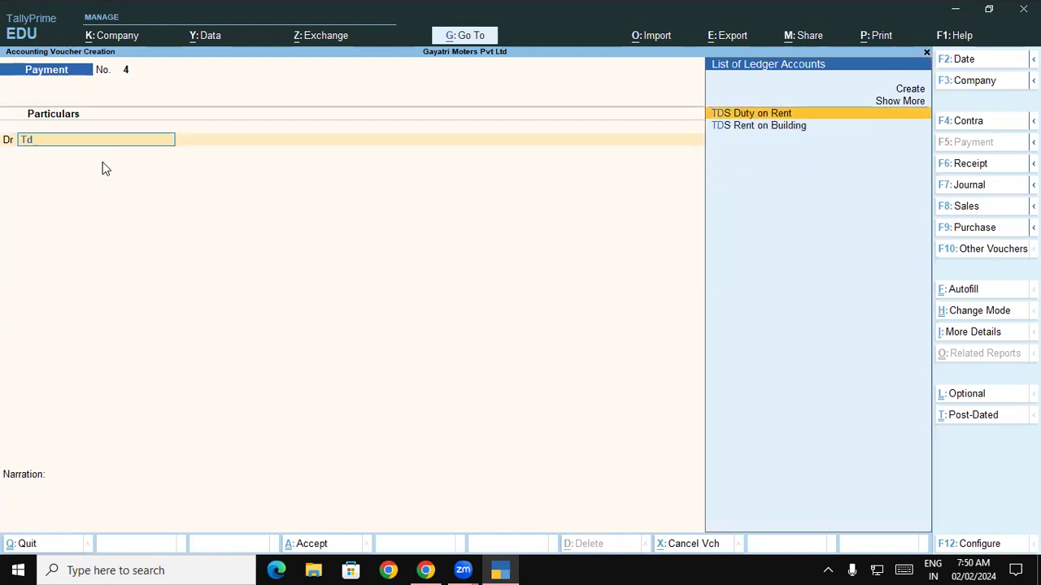
{"action": "key", "text": "Down"}
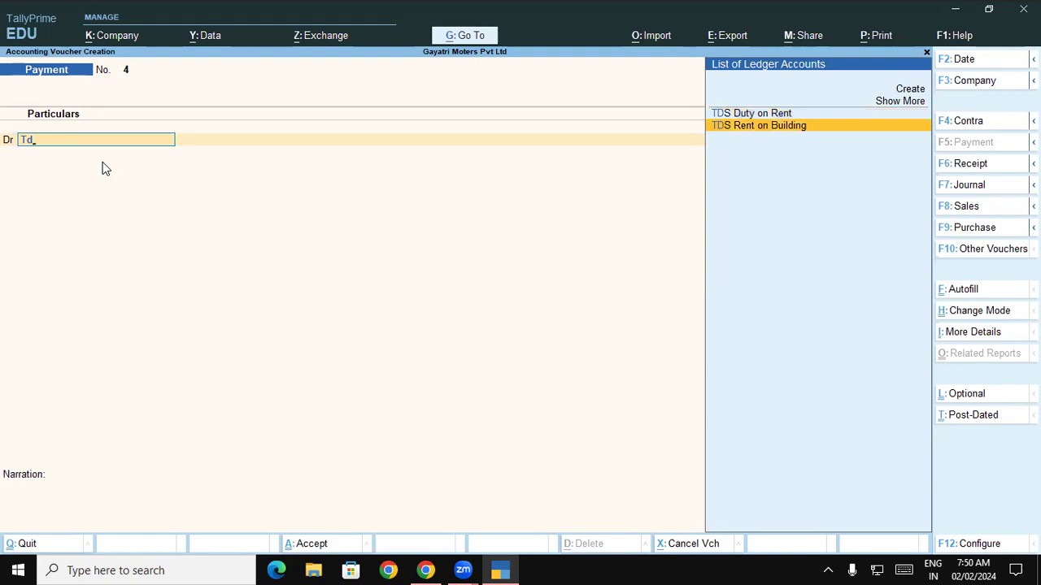
{"action": "key", "text": "Up"}
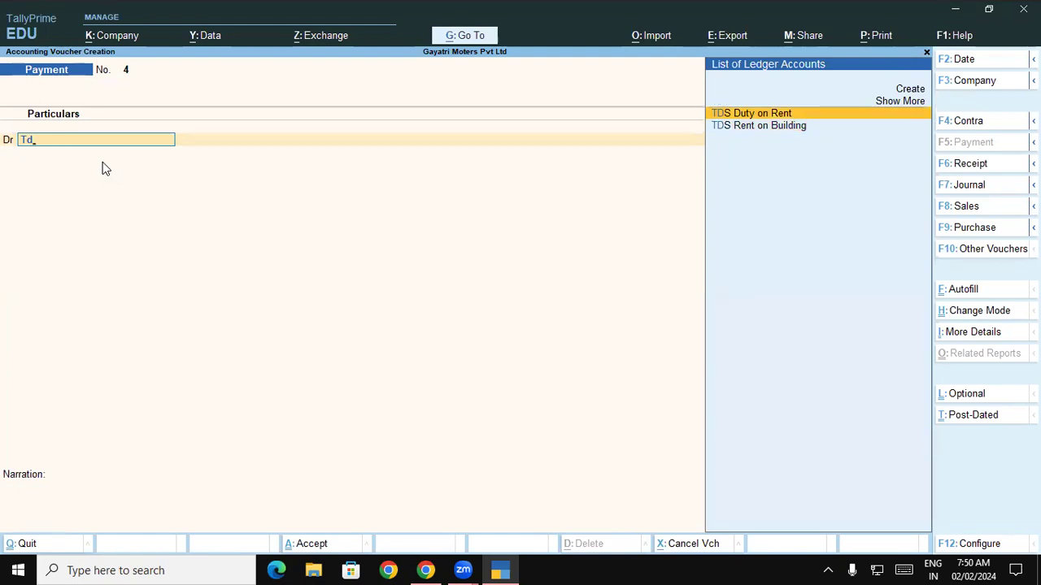
{"action": "key", "text": "Down"}
{"action": "key", "text": "Return"}
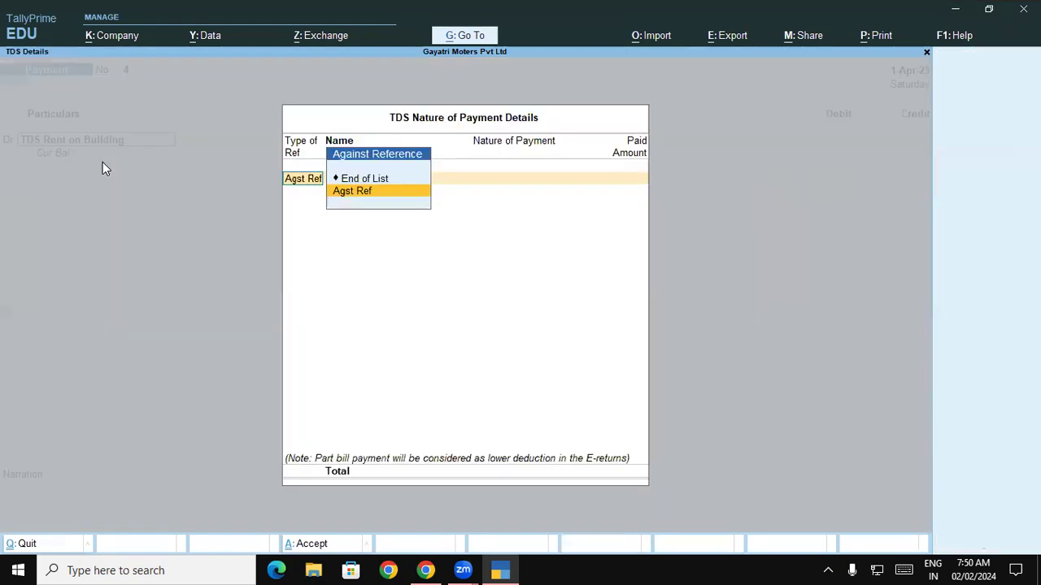
{"action": "key", "text": "Return"}
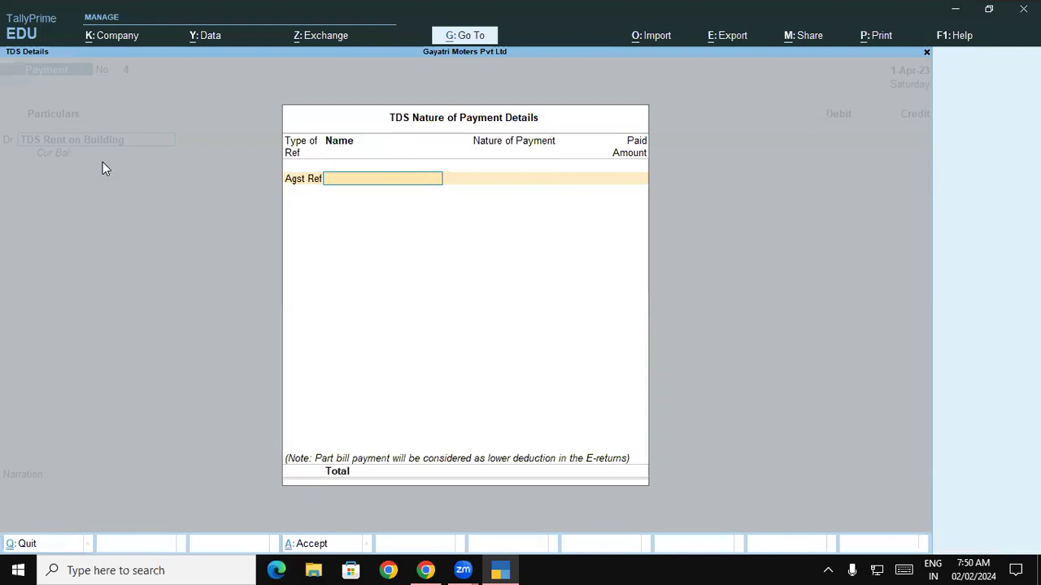
{"action": "key", "text": "BackSpace"}
{"action": "key", "text": "BackSpace"}
{"action": "key", "text": "Escape"}
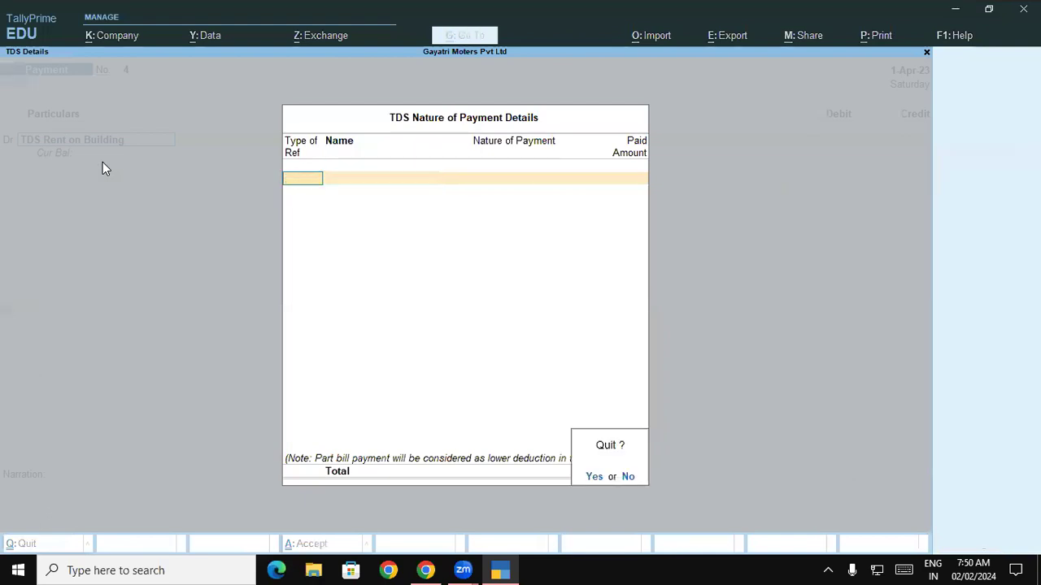
{"action": "key", "text": "y"}
- Debit TDS Duty on Rent with 29,000.00 in the payment voucher, adjusted against the Sai Agencies reference Jrnl / 2 / 4
{"action": "key", "text": "Up"}
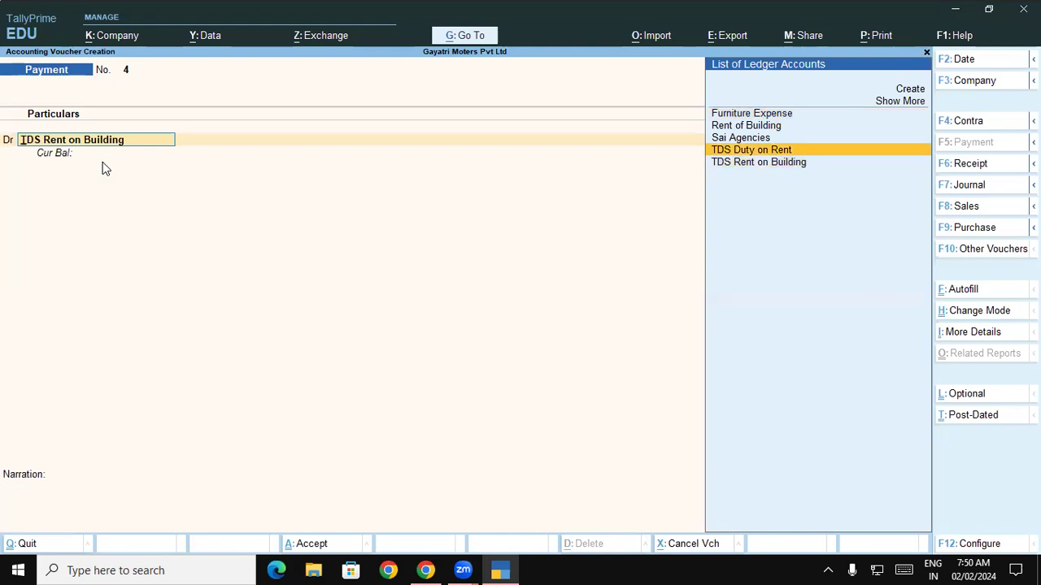
{"action": "key", "text": "Return"}
{"action": "key", "text": "Return"}
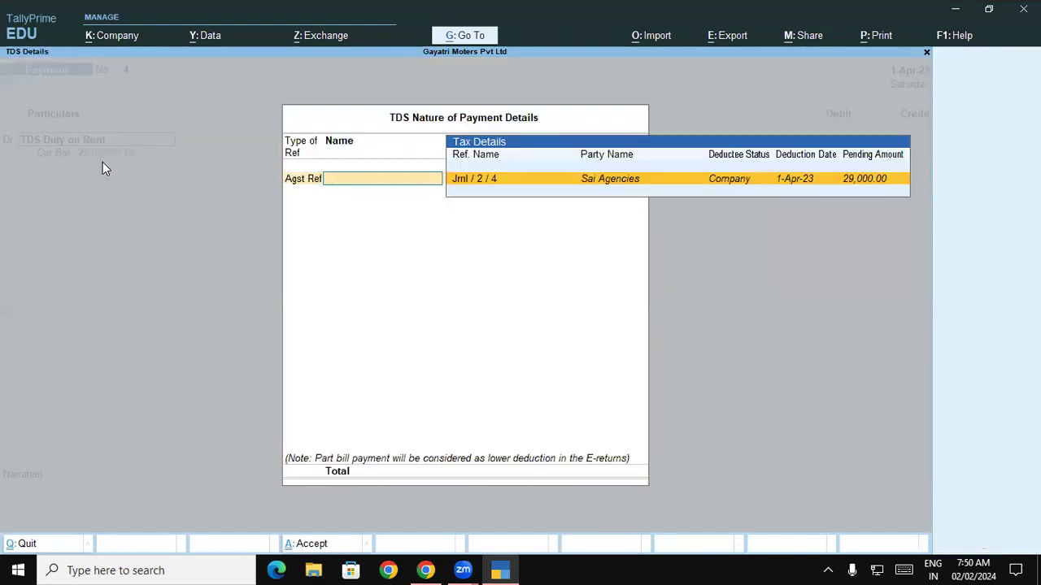
{"action": "key", "text": "Return"}
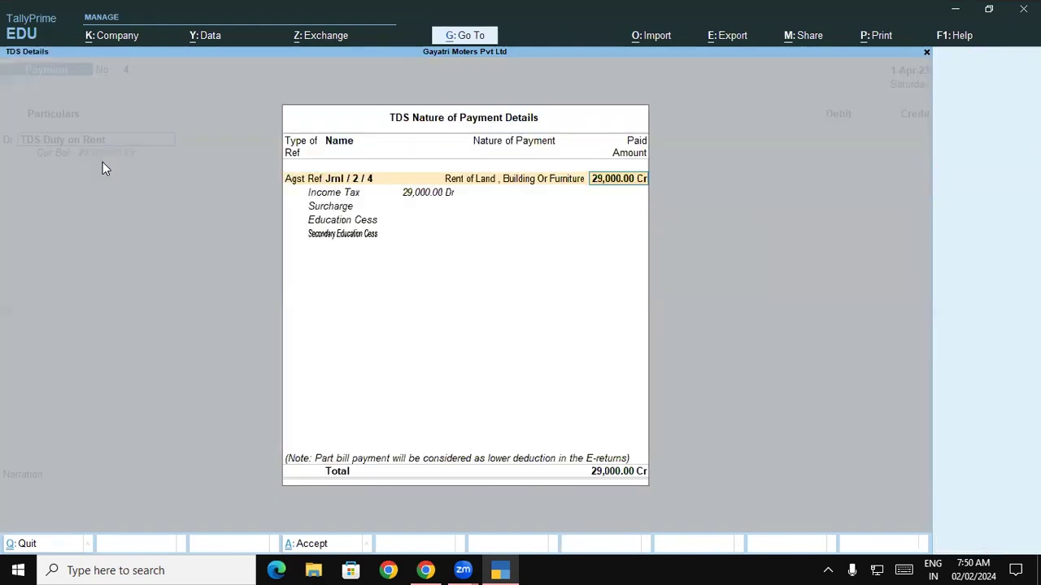
{"action": "key", "text": "Return"}
{"action": "key", "text": "Return"}
{"action": "key", "text": "Return"}
- Credit KOTAK BANK with 29,000.00 by cheque with instrument number 174533 and save the TDS payment voucher
{"action": "key", "text": "Return"}
{"action": "key", "text": "Return"}
{"action": "key", "text": "Return"}
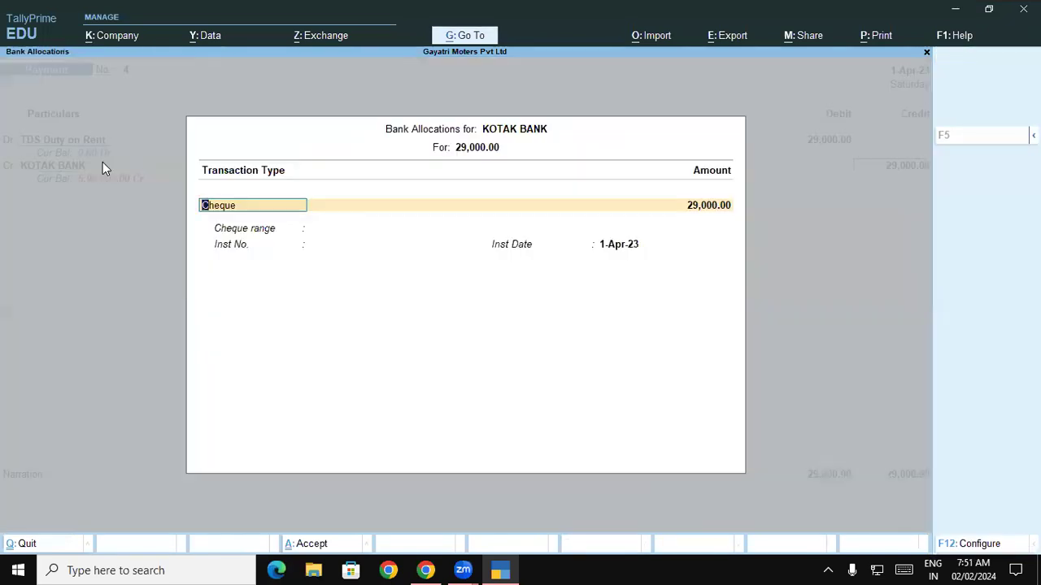
{"action": "key", "text": "Return"}
{"action": "type", "text": "14"}
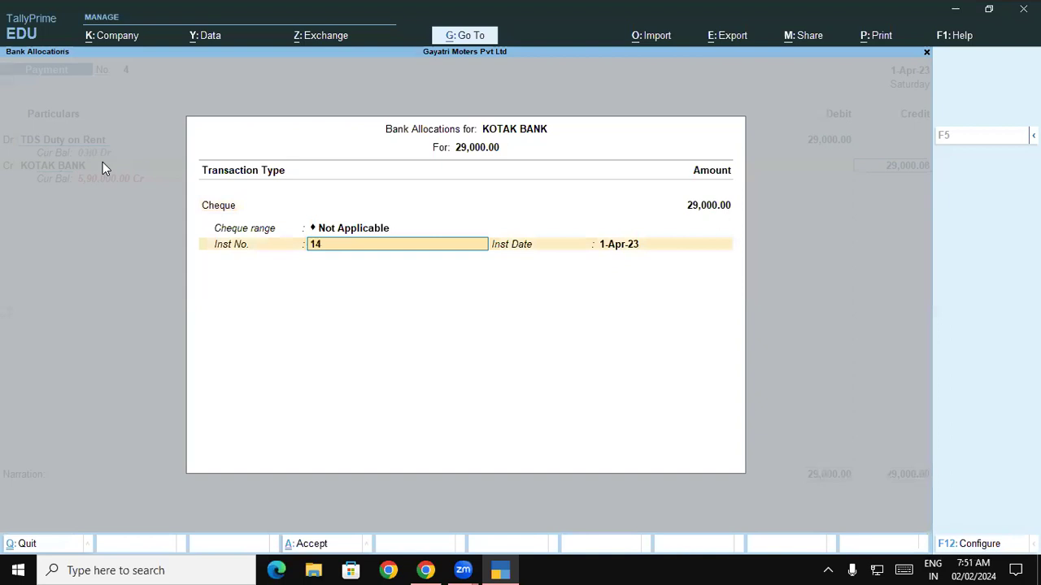
{"action": "key", "text": "BackSpace"}
{"action": "type", "text": "74533"}
{"action": "key", "text": "Return"}
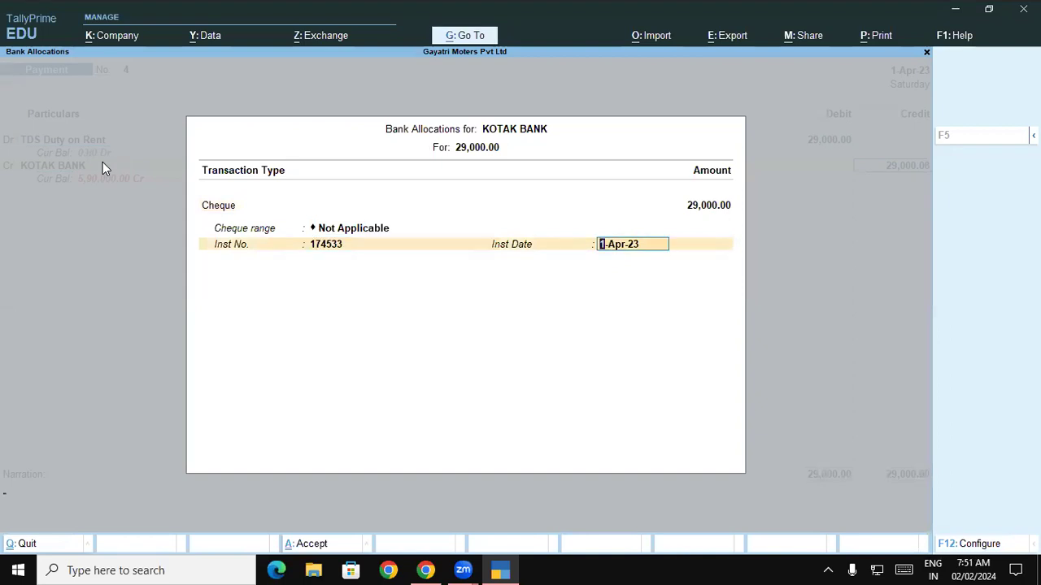
{"action": "key", "text": "Return"}
{"action": "key", "text": "Return"}
{"action": "key", "text": "Return"}
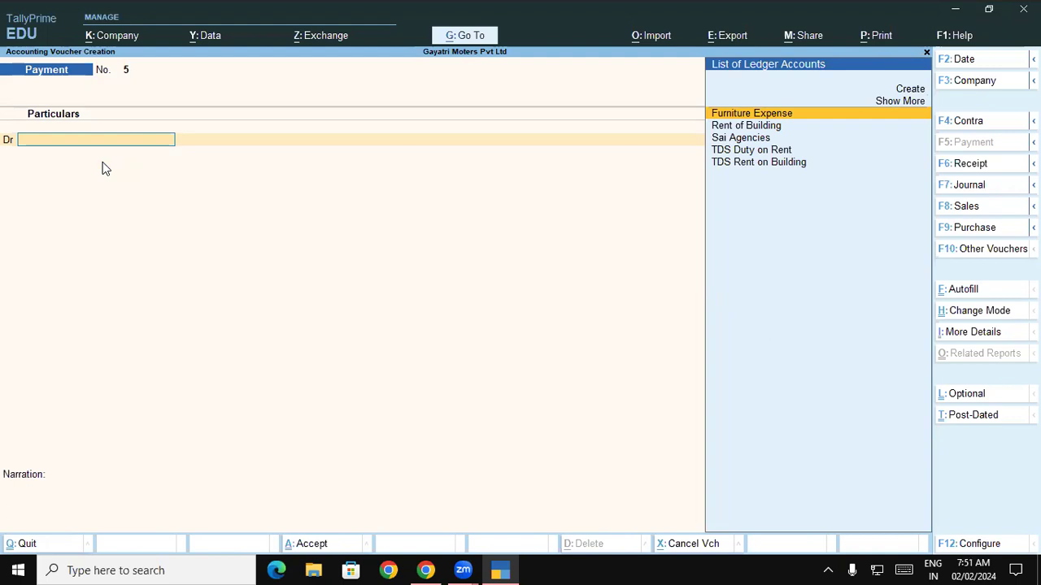
- Leave the blank payment voucher and open a new TDS Nature of Payments master for creation
{"action": "key", "text": "Escape"}
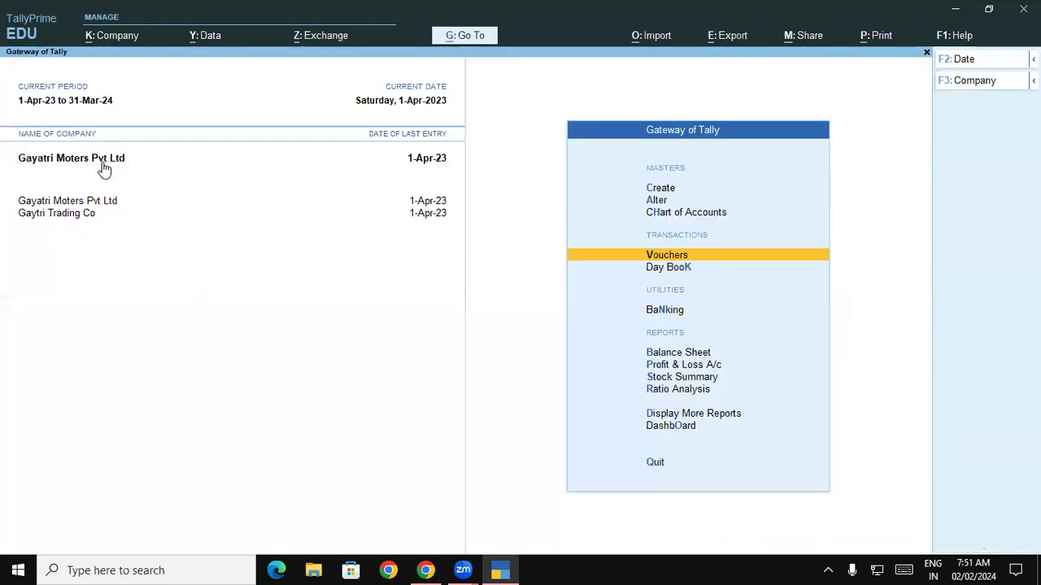
{"action": "key", "text": "Up"}
{"action": "key", "text": "Up"}
{"action": "key", "text": "Up"}
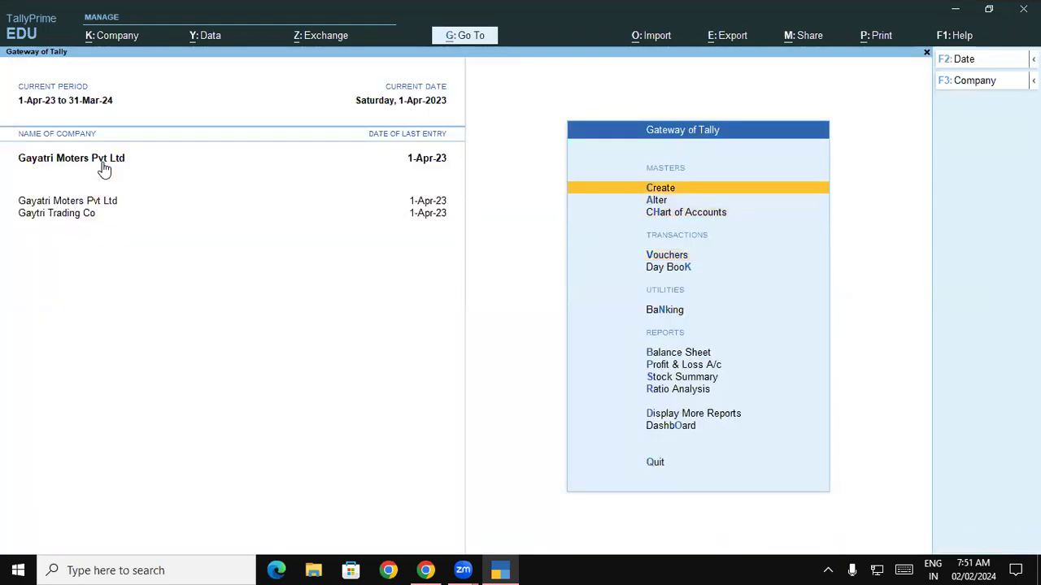
{"action": "key", "text": "Return"}
{"action": "key", "text": "Down"}
{"action": "key", "text": "Down"}
{"action": "key", "text": "Down"}
{"action": "key", "text": "Down"}
{"action": "key", "text": "Down"}
{"action": "key", "text": "Down"}
{"action": "key", "text": "Down"}
{"action": "key", "text": "Down"}
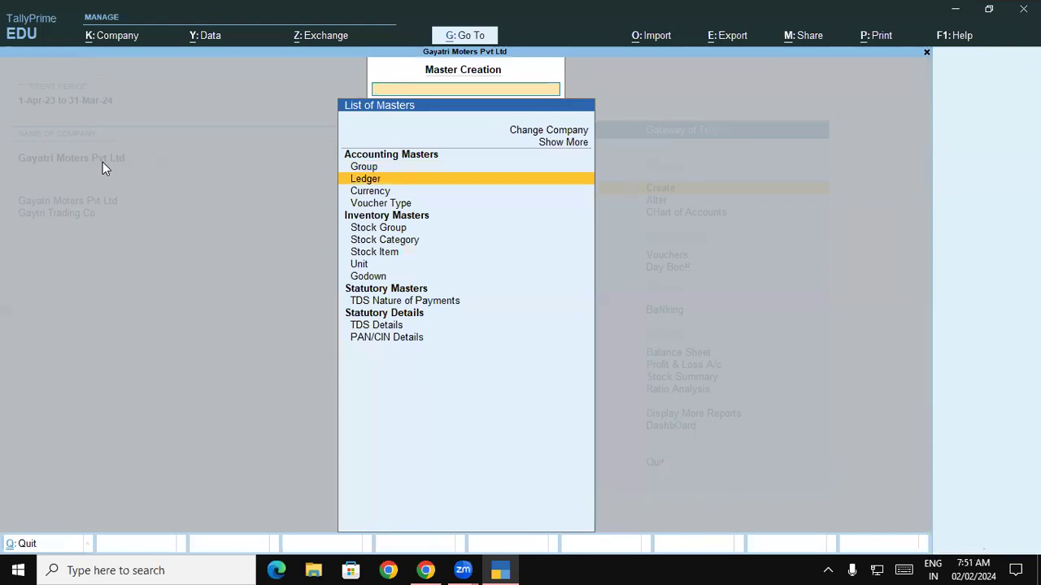
{"action": "key", "text": "Down"}
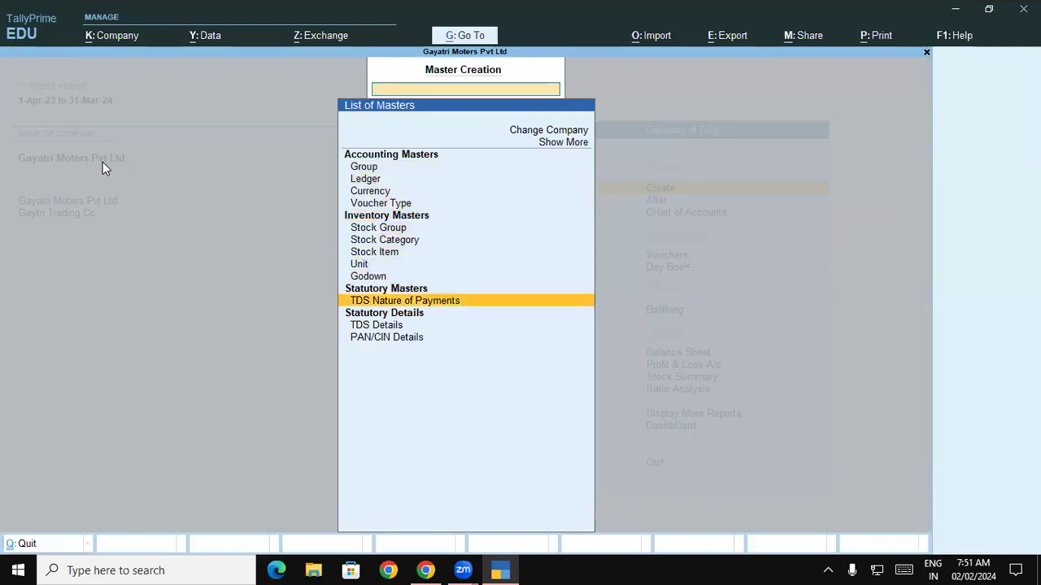
{"action": "key", "text": "Return"}
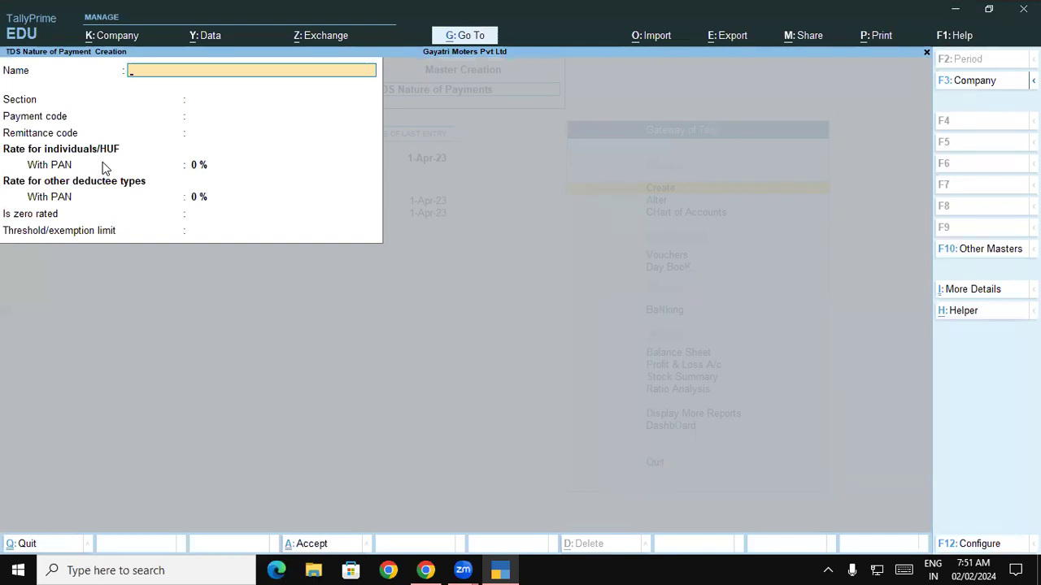
- Name the TDS nature of payment TDS on Commission Or Brokerage, with section 194H and payment code 94H
{"action": "type", "text": "TDS on Commi"}
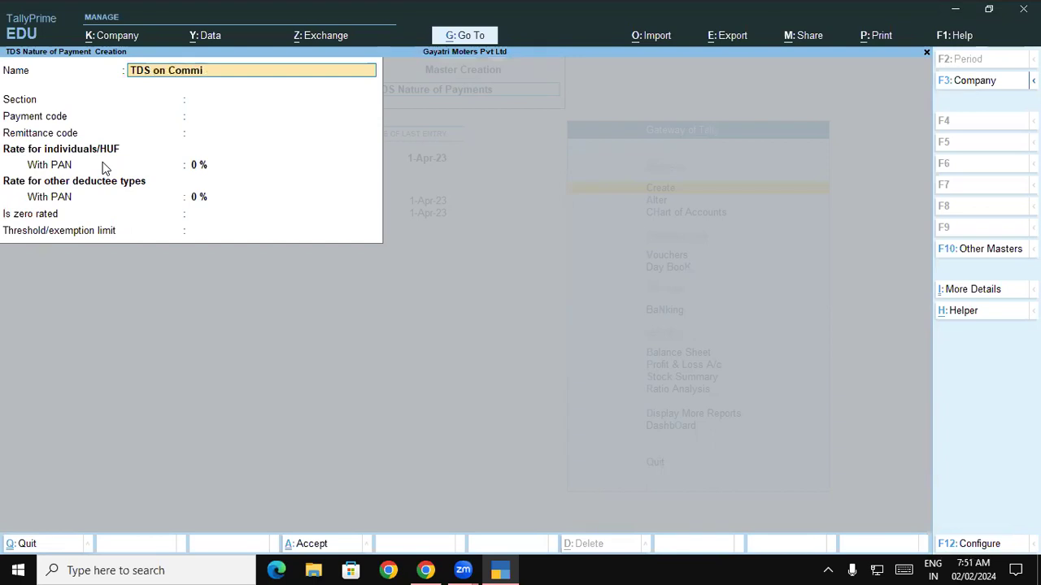
{"action": "type", "text": "ssion Or Broke"}
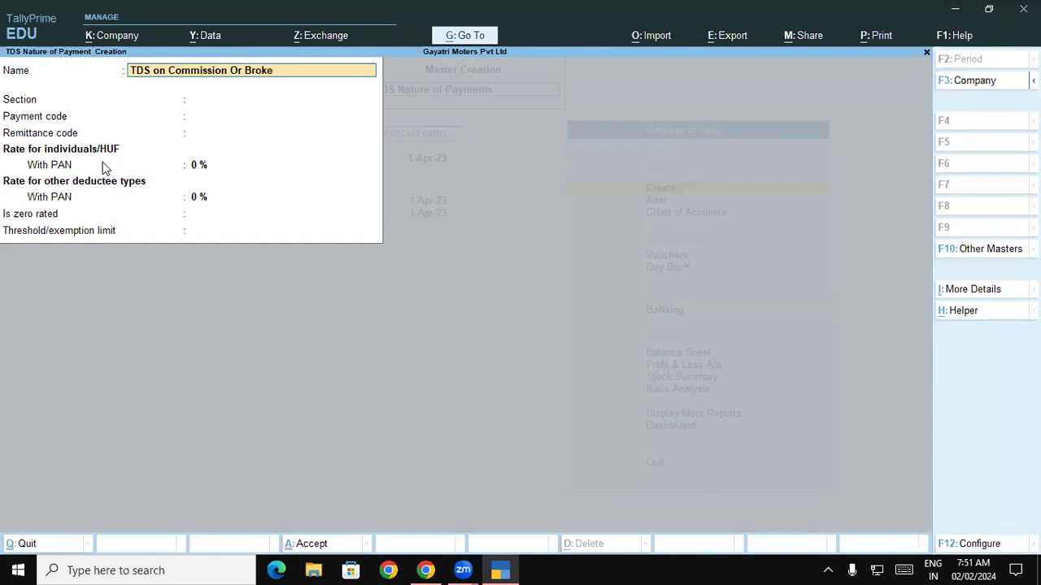
{"action": "type", "text": "rage"}
{"action": "key", "text": "Return"}
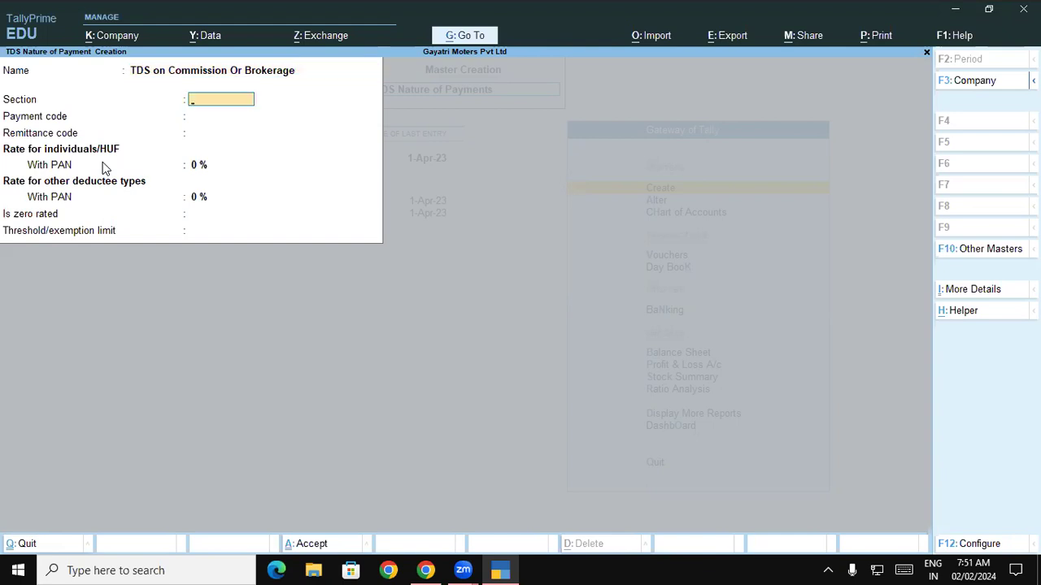
{"action": "type", "text": "194H"}
{"action": "key", "text": "Return"}
{"action": "type", "text": "94H"}
{"action": "key", "text": "Return"}
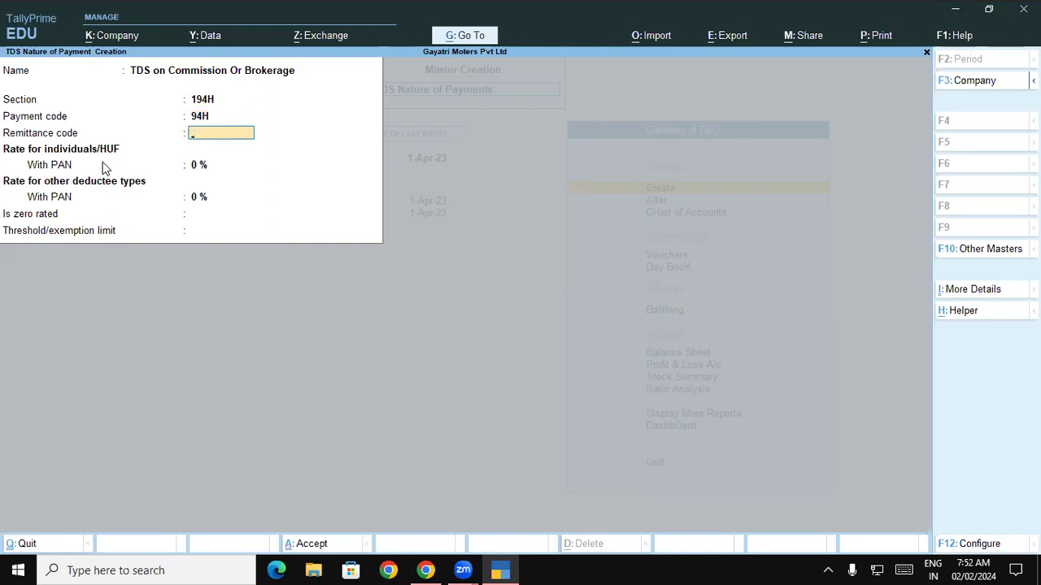
- Set the with-PAN rate to 5 % for both deductee categories and the exemption limit to 15,000, and save the nature of payment
{"action": "key", "text": "Return"}
{"action": "type", "text": "5"}
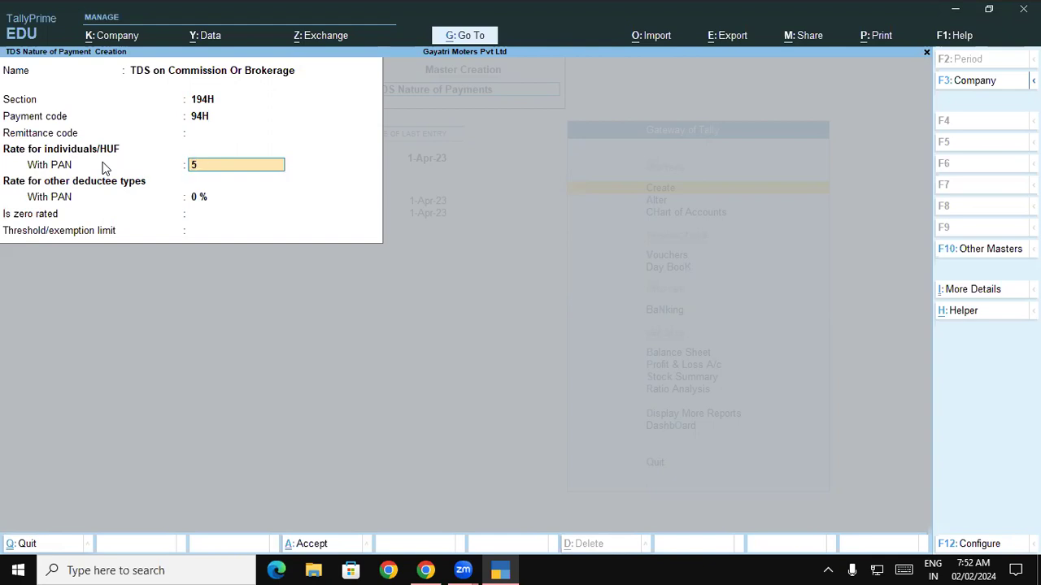
{"action": "key", "text": "Return"}
{"action": "key", "text": "Return"}
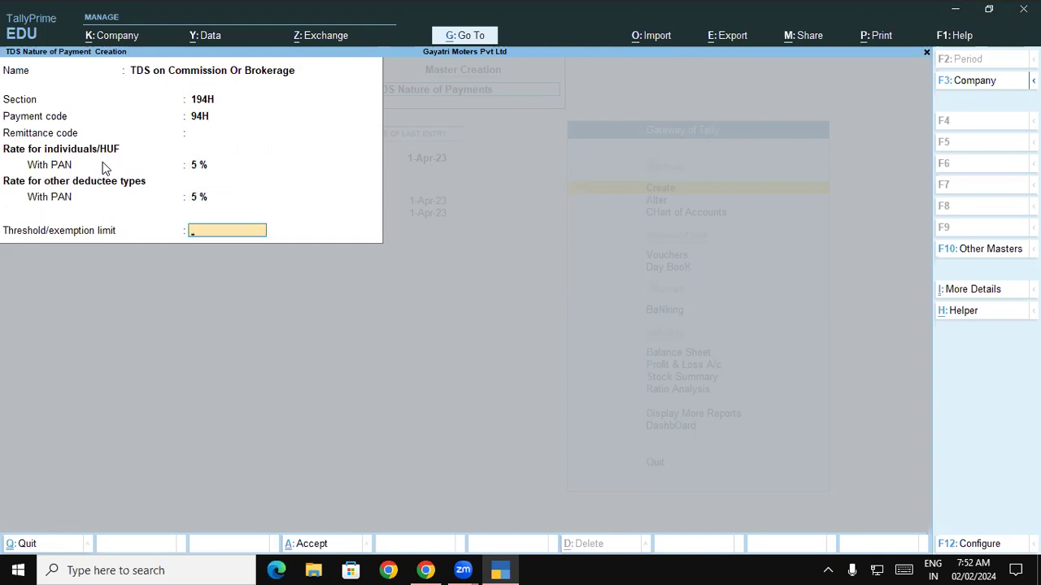
{"action": "type", "text": "15000"}
{"action": "key", "text": "Return"}
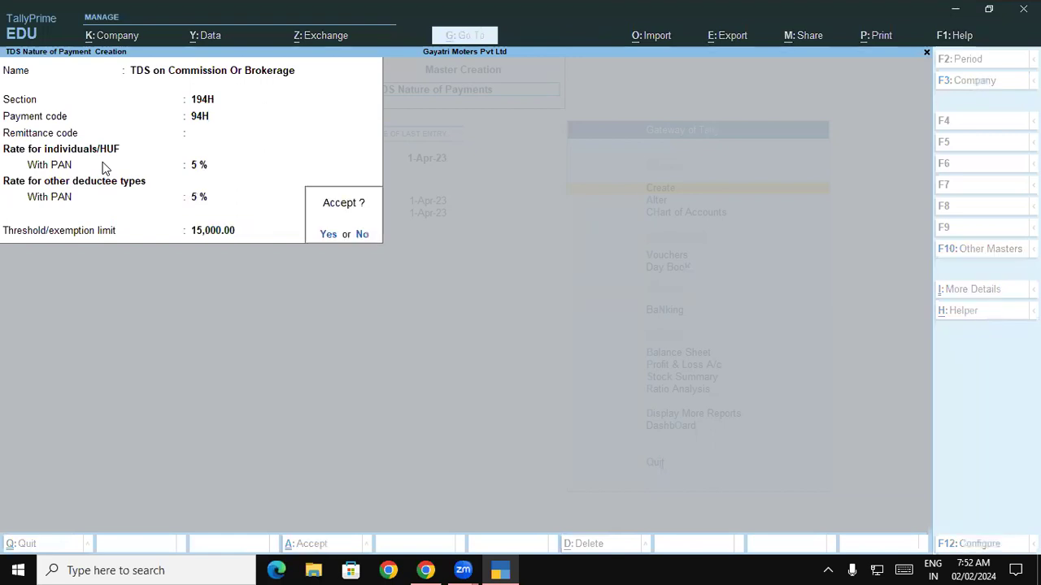
{"action": "key", "text": "Return"}
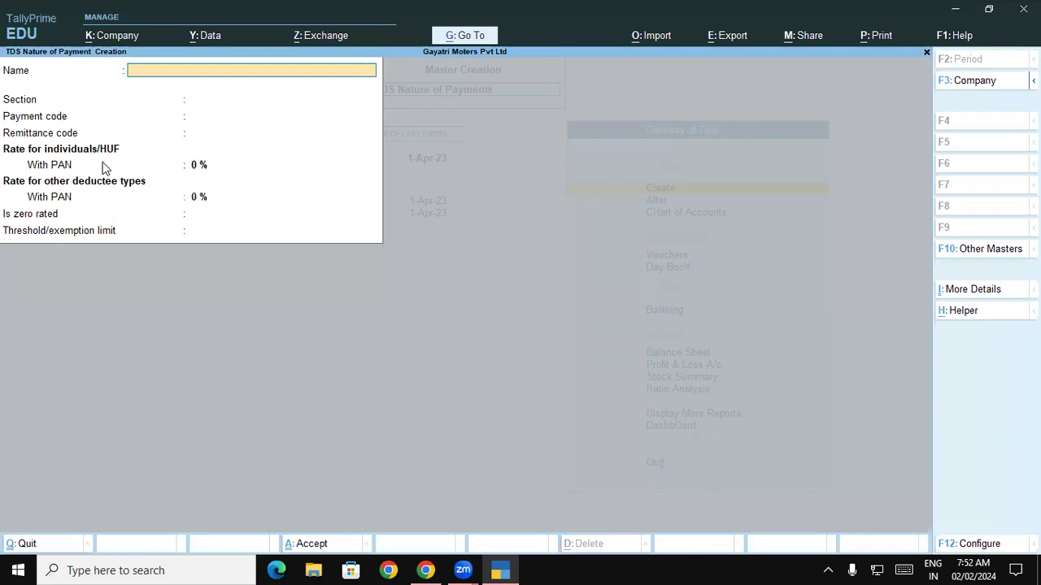
- Start a new ledger master named Business Consultancy
{"action": "key", "text": "Escape"}
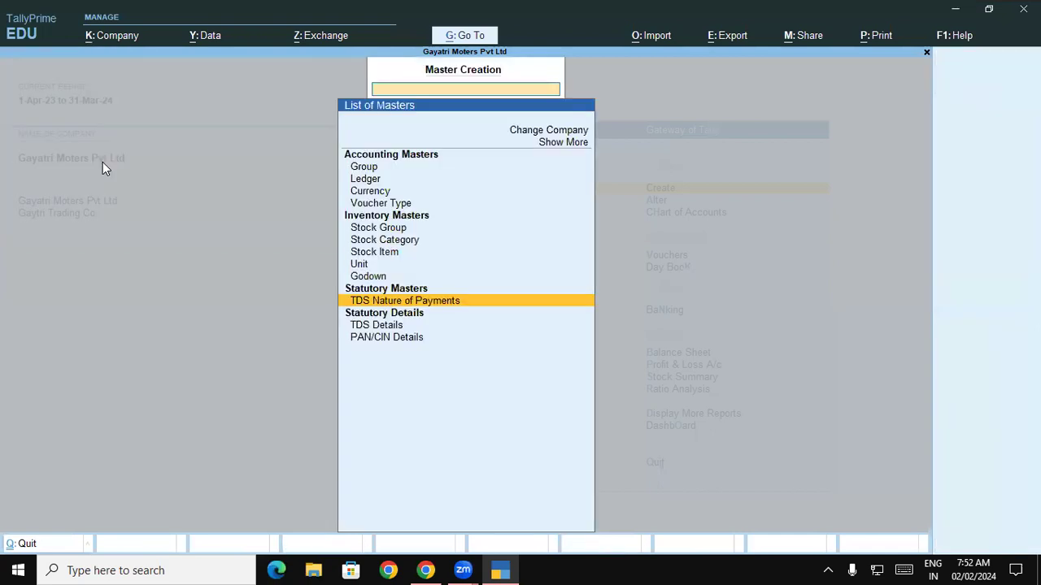
{"action": "key", "text": "Up"}
{"action": "key", "text": "Up"}
{"action": "key", "text": "Up"}
{"action": "key", "text": "Up"}
{"action": "key", "text": "Up"}
{"action": "key", "text": "Up"}
{"action": "key", "text": "Up"}
{"action": "key", "text": "Up"}
{"action": "key", "text": "Up"}
{"action": "key", "text": "Up"}
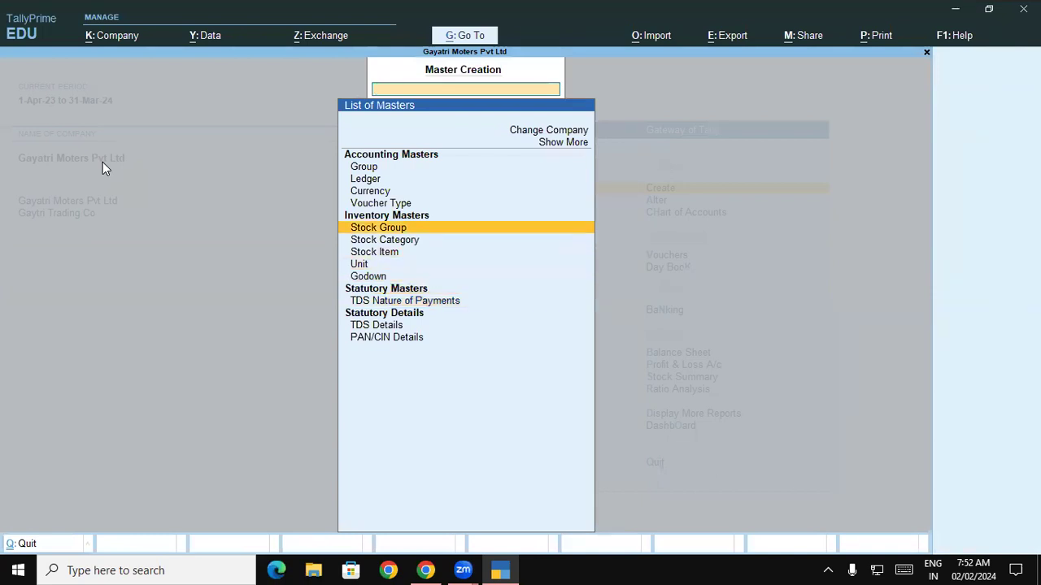
{"action": "key", "text": "Return"}
{"action": "type", "text": "Busin"}
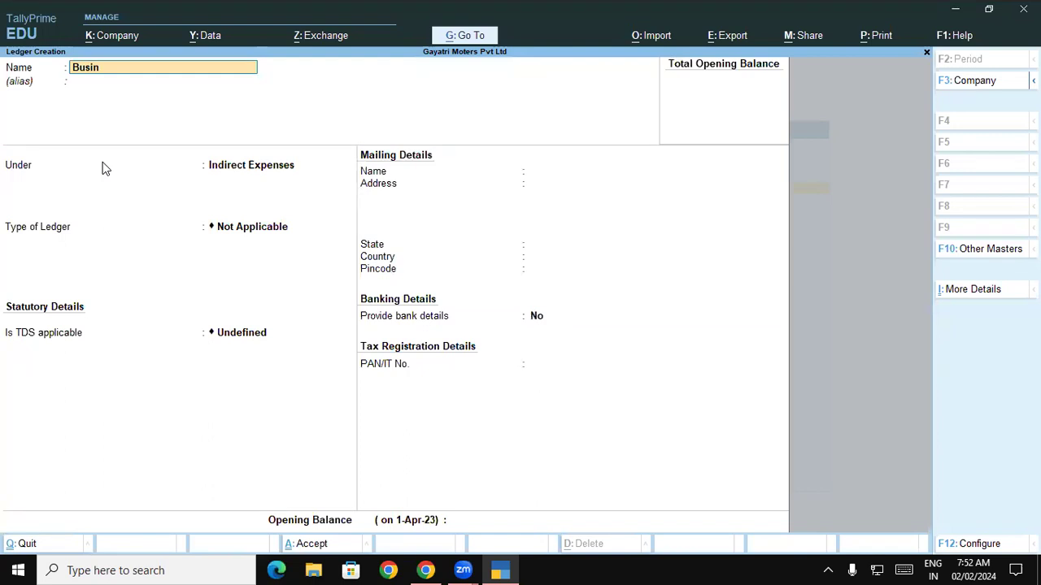
{"action": "type", "text": "ess Consultancy"}
{"action": "key", "text": "Return"}
- Place the Business Consultancy ledger under Sundry Creditors, keeping the default bill-by-bill and credit period settings
{"action": "key", "text": "Return"}
{"action": "type", "text": "Su"}
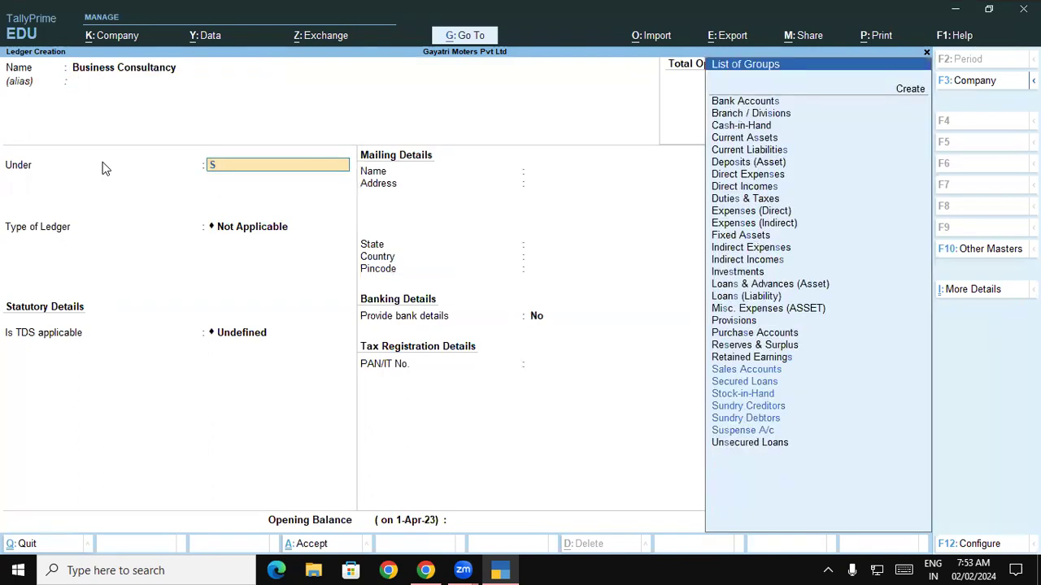
{"action": "key", "text": "Down"}
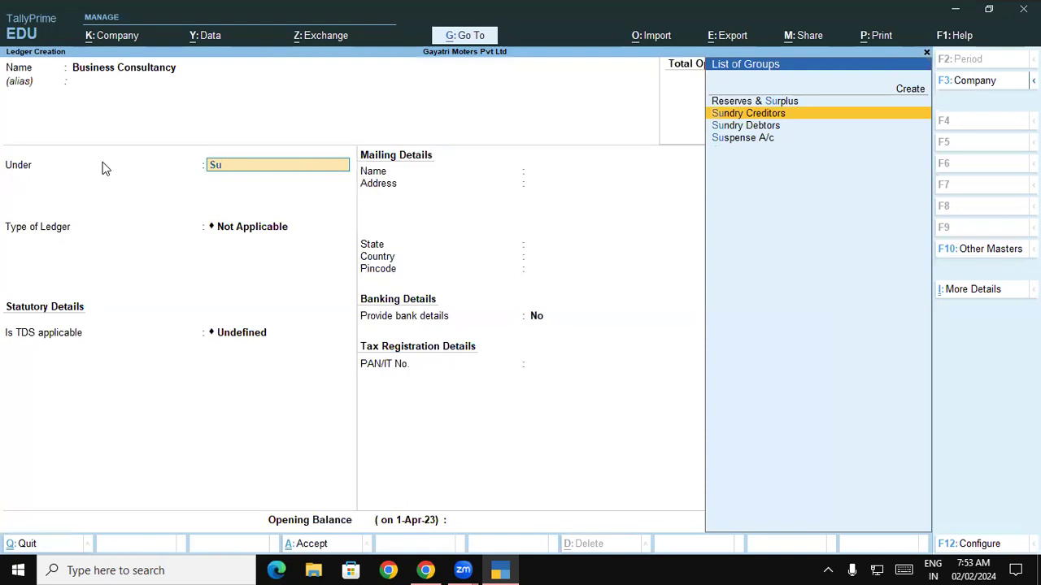
{"action": "key", "text": "Return"}
{"action": "key", "text": "Return"}
{"action": "key", "text": "Return"}
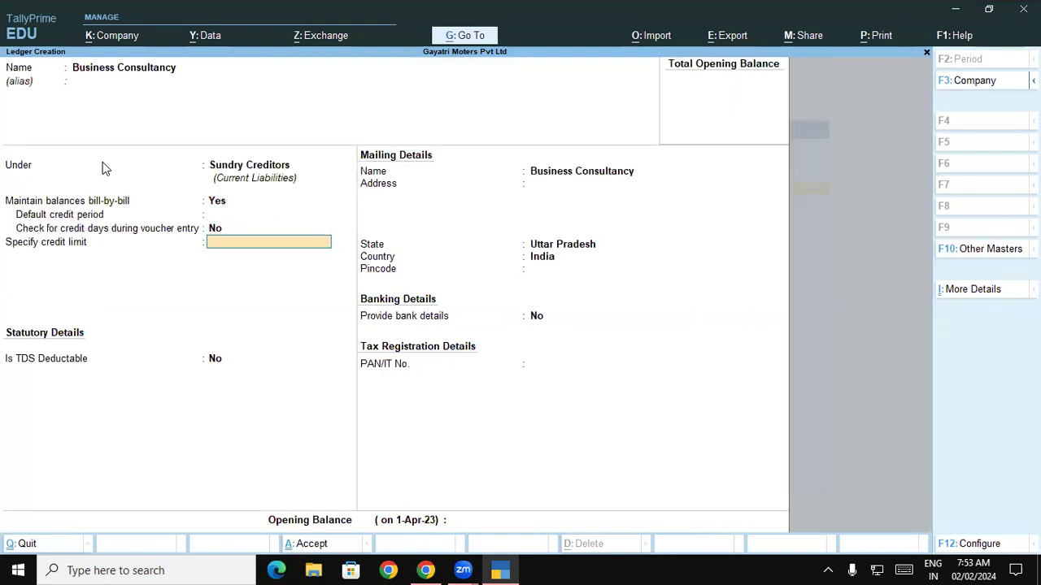
- Make the Business Consultancy ledger TDS deductable with deductee type Company - Resident and TDS deducted in the same voucher
{"action": "key", "text": "Return"}
{"action": "key", "text": "Return"}
{"action": "key", "text": "Up"}
{"action": "key", "text": "BackSpace"}
{"action": "type", "text": "y"}
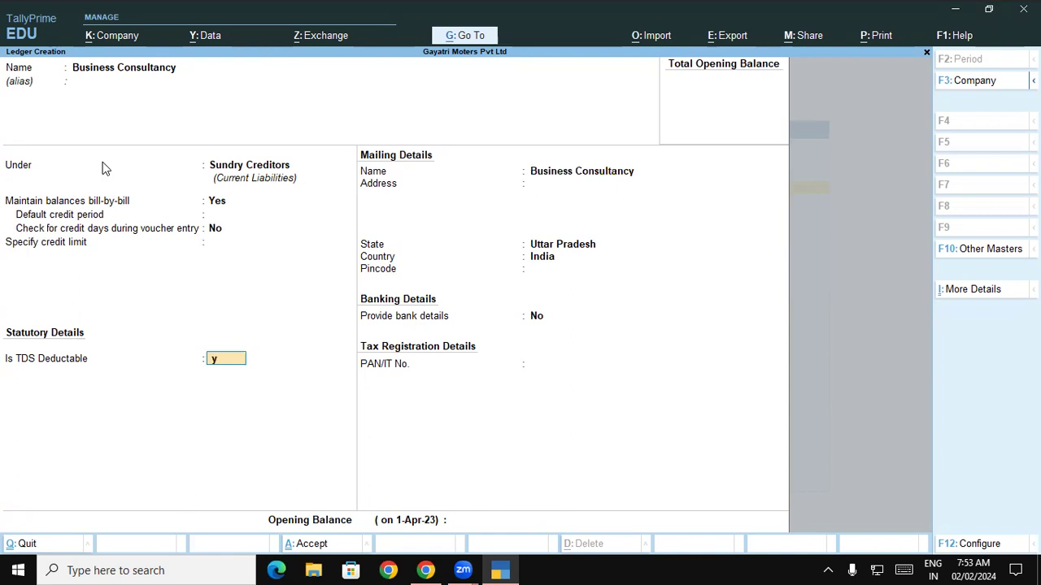
{"action": "key", "text": "Return"}
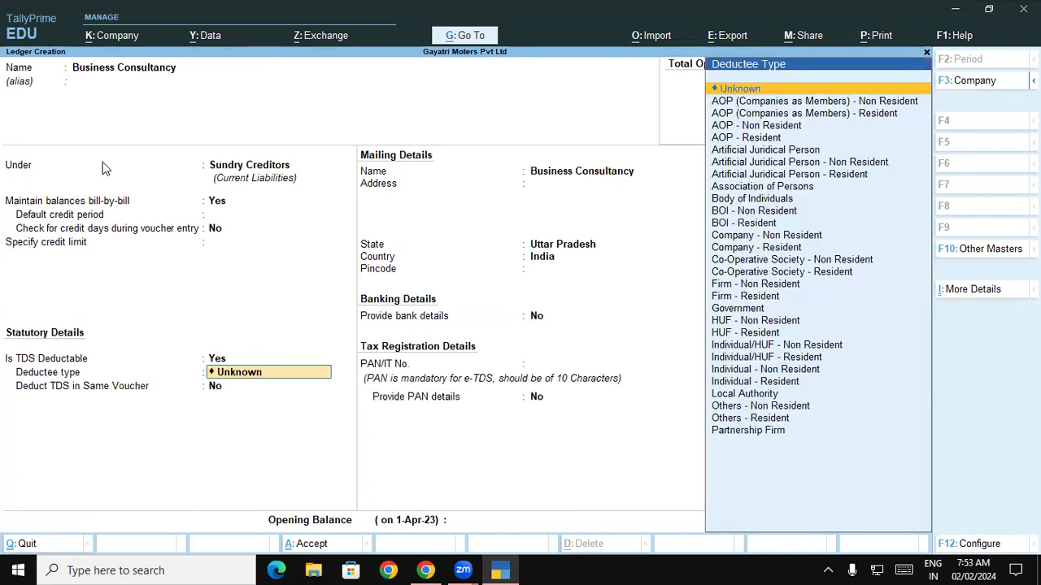
{"action": "key", "text": "Down"}
{"action": "key", "text": "Down"}
{"action": "key", "text": "Down"}
{"action": "key", "text": "Down"}
{"action": "key", "text": "Down"}
{"action": "key", "text": "Down"}
{"action": "key", "text": "Down"}
{"action": "key", "text": "Down"}
{"action": "key", "text": "Down"}
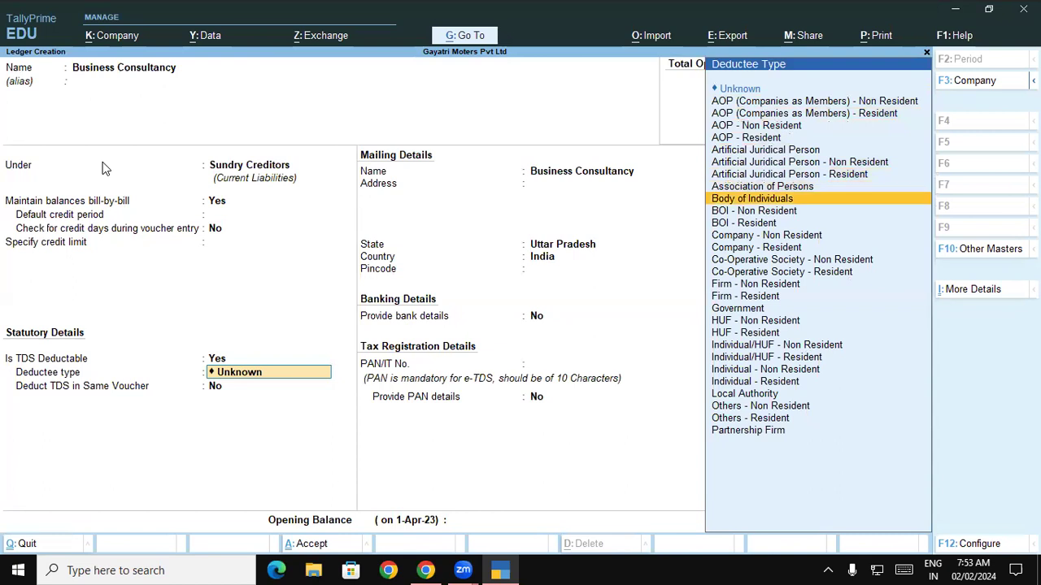
{"action": "key", "text": "Down"}
{"action": "key", "text": "Down"}
{"action": "key", "text": "Down"}
{"action": "key", "text": "Down"}
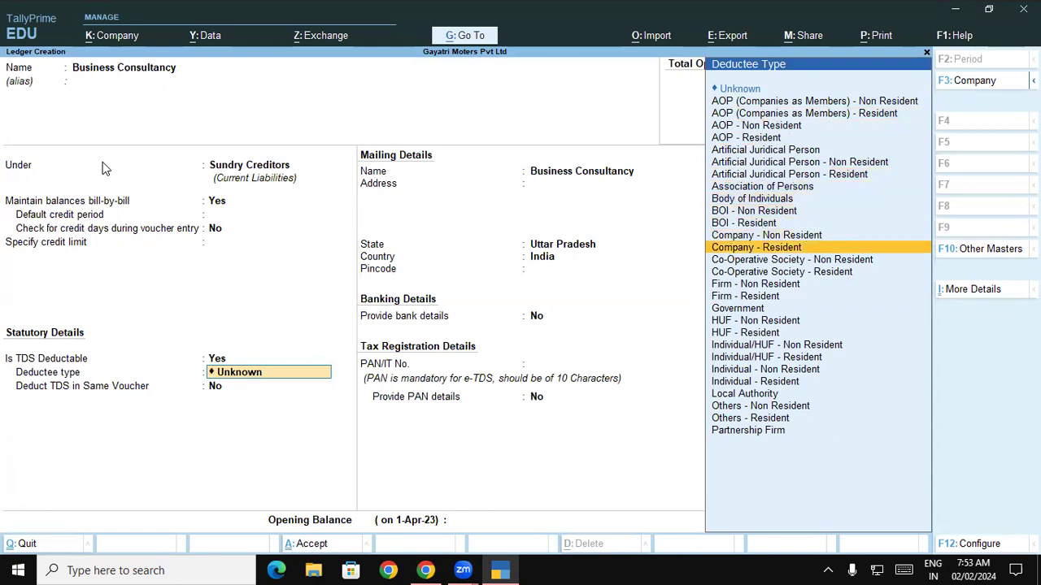
{"action": "key", "text": "Return"}
{"action": "key", "text": "y"}
{"action": "key", "text": "Return"}
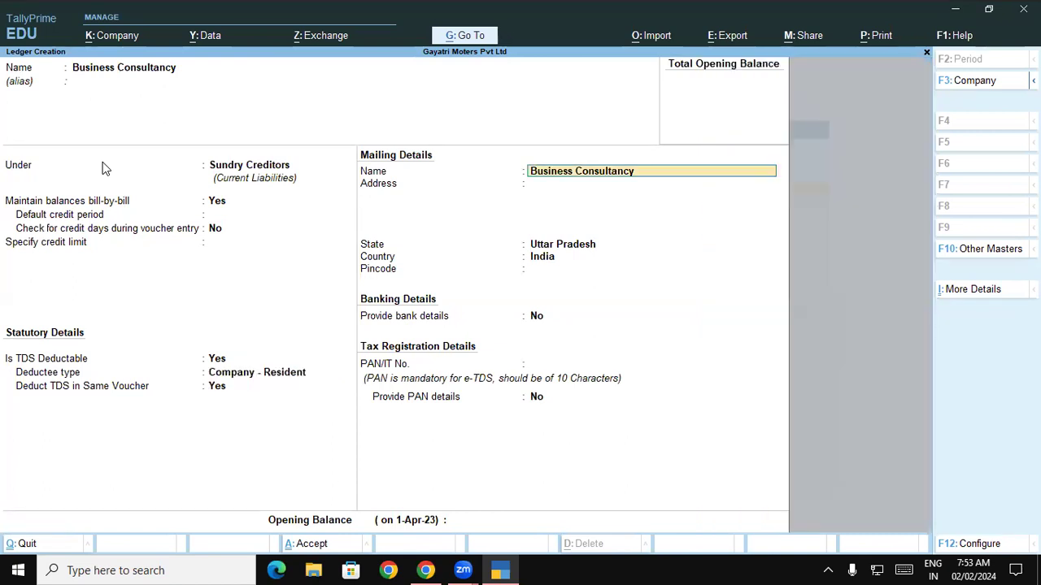
- Enter the PAN in the Business Consultancy ledger's tax registration details and save the ledger without an opening balance
{"action": "key", "text": "Return"}
{"action": "key", "text": "Return"}
{"action": "key", "text": "Return"}
{"action": "key", "text": "Return"}
{"action": "key", "text": "Return"}
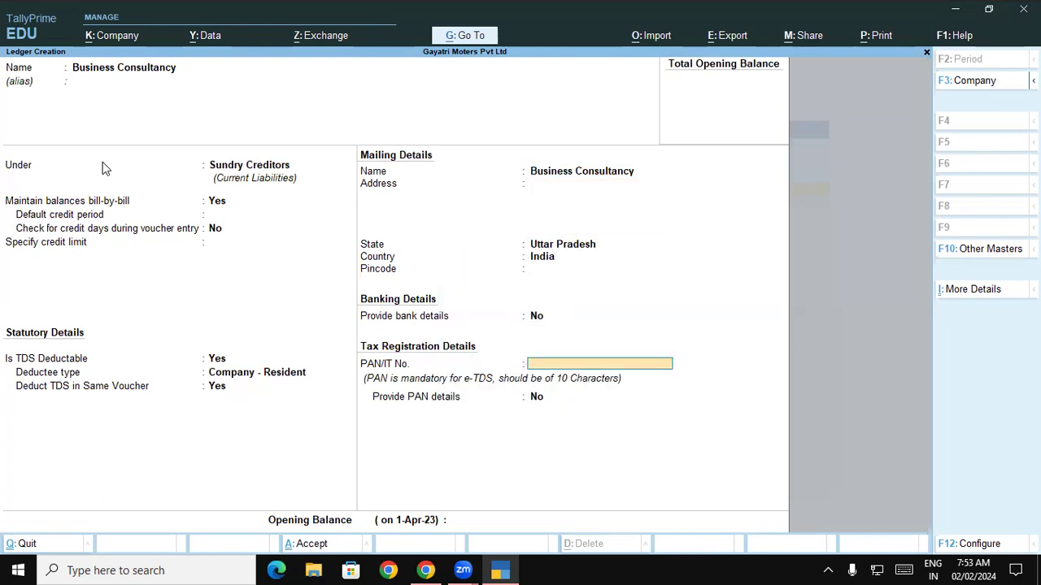
{"action": "type", "text": "ASDFG12"}
{"action": "key", "text": "BackSpace"}
{"action": "type", "text": "5D"}
{"action": "key", "text": "Return"}
{"action": "key", "text": "Return"}
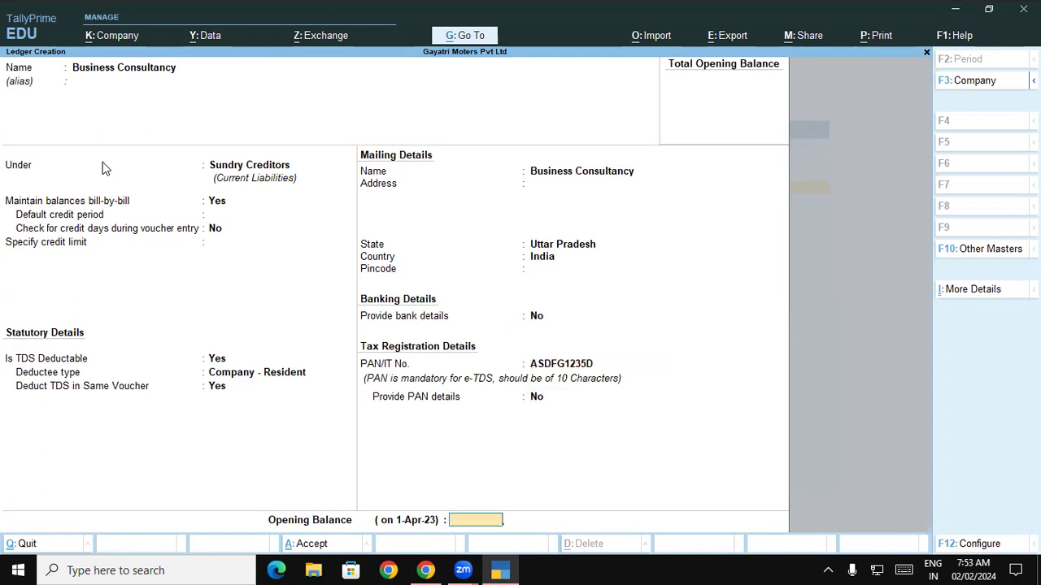
{"action": "key", "text": "Return"}
{"action": "key", "text": "Return"}
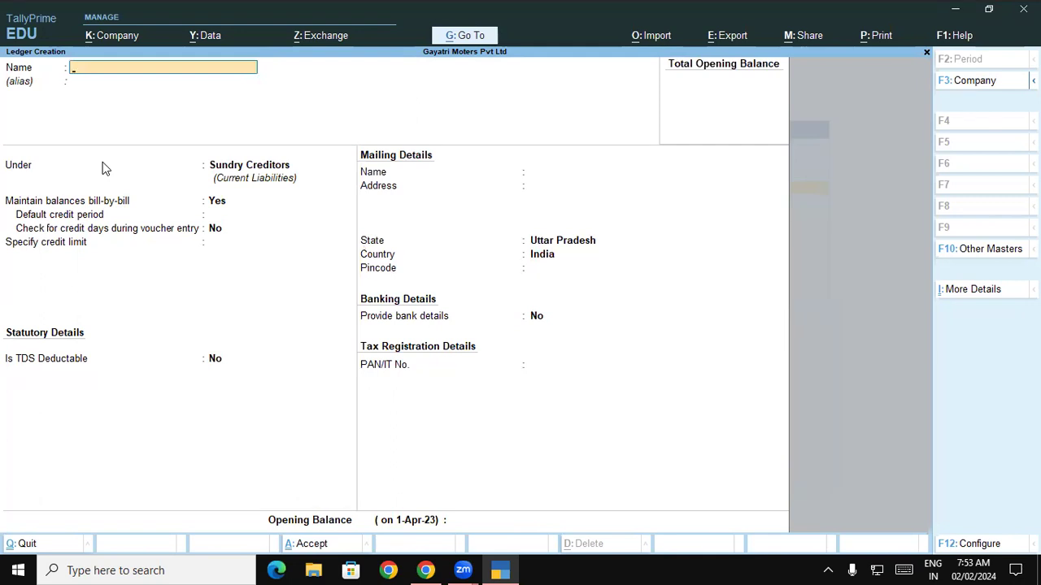
- Name the next new ledger Commission Expense and place it under Indirect Expenses
{"action": "type", "text": "Commission"}
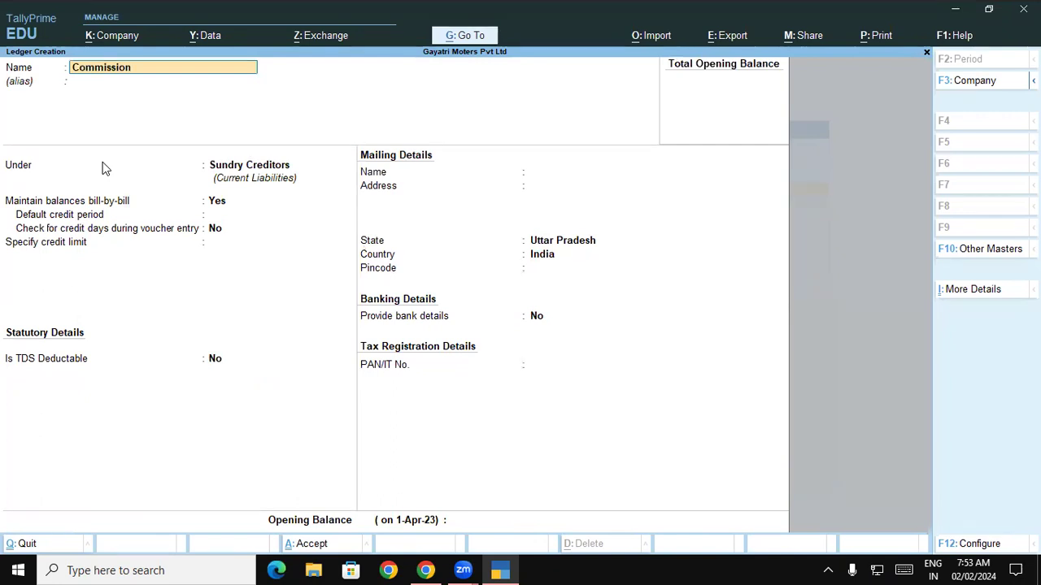
{"action": "type", "text": " Expense"}
{"action": "key", "text": "Return"}
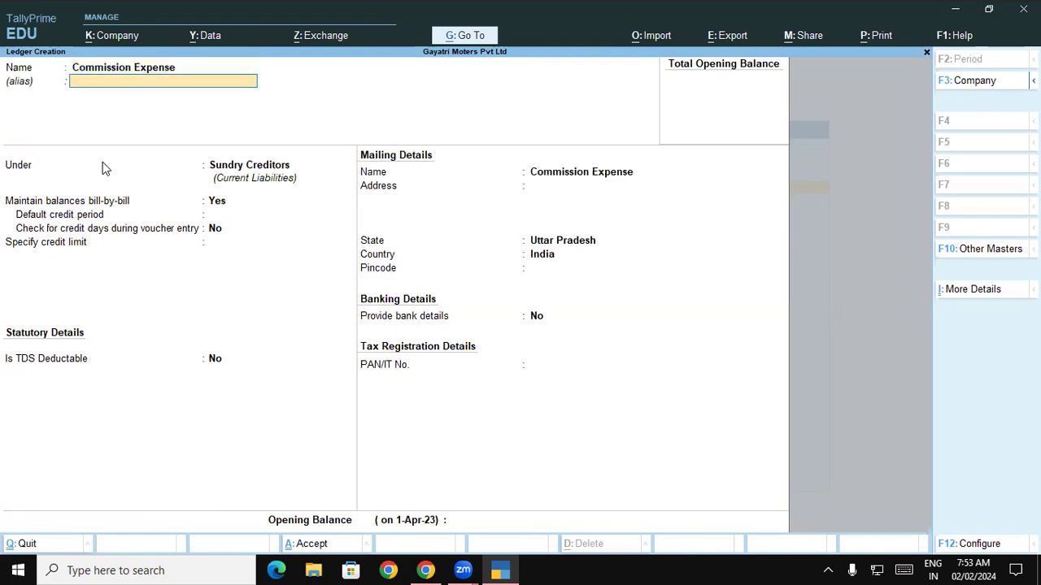
{"action": "key", "text": "Return"}
{"action": "type", "text": "In"}
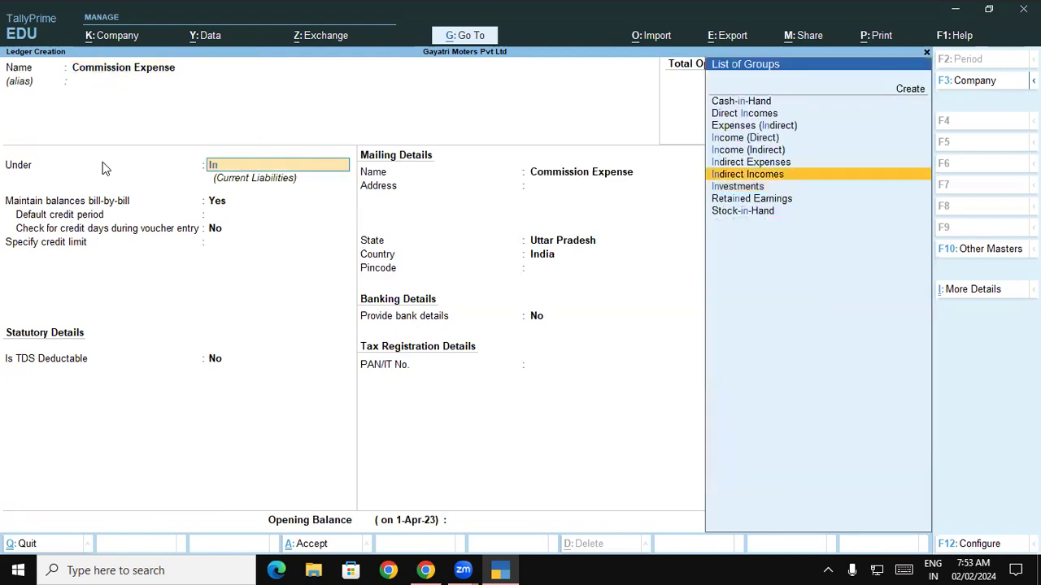
{"action": "key", "text": "Up"}
{"action": "key", "text": "Return"}
{"action": "key", "text": "Return"}
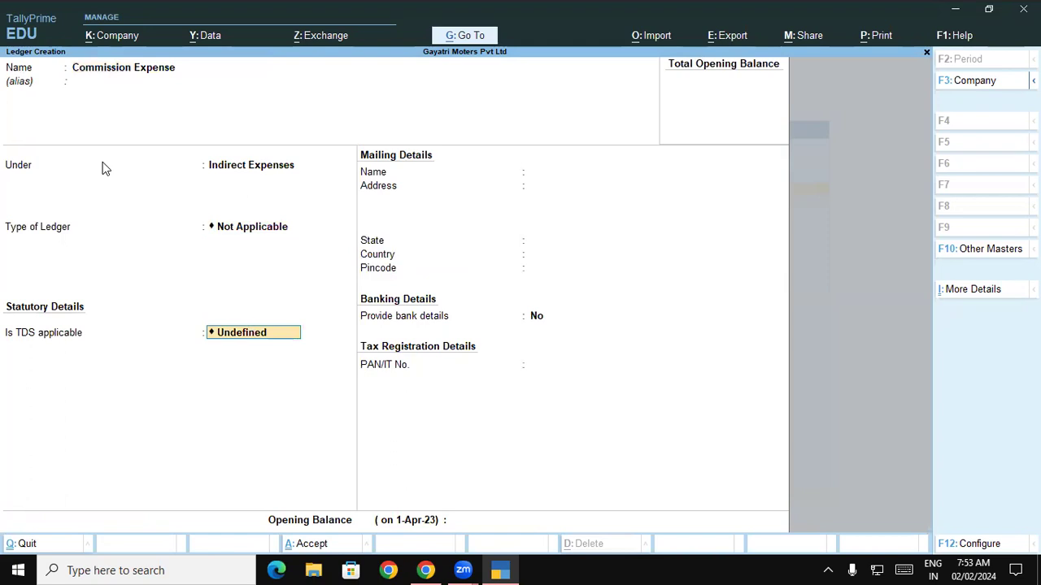
- Make the Commission Expense ledger TDS applicable with nature of payment TDS on Commission Or Brokerage, and save it
{"action": "key", "text": "BackSpace"}
{"action": "key", "text": "Down"}
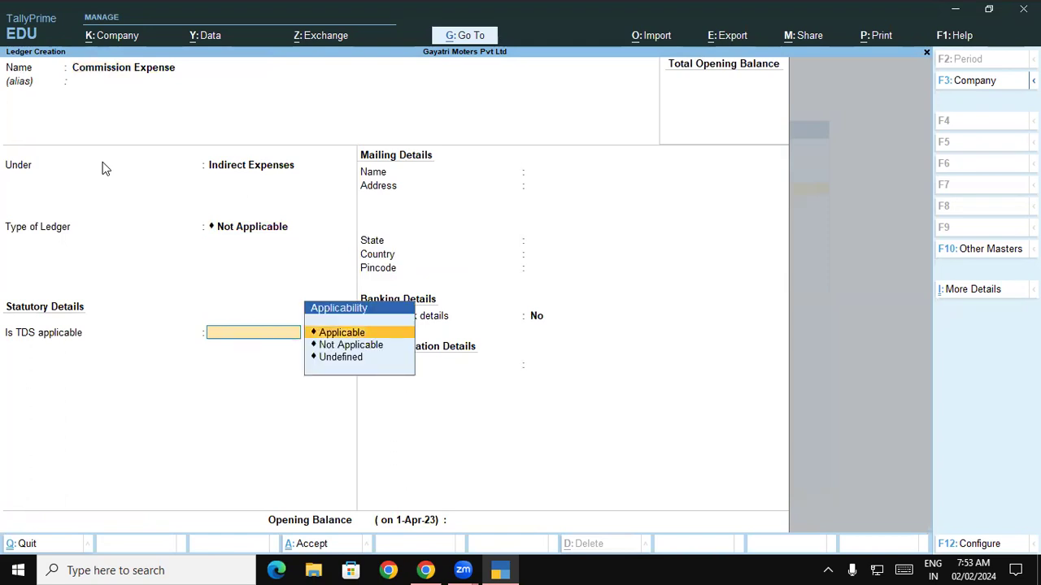
{"action": "key", "text": "Return"}
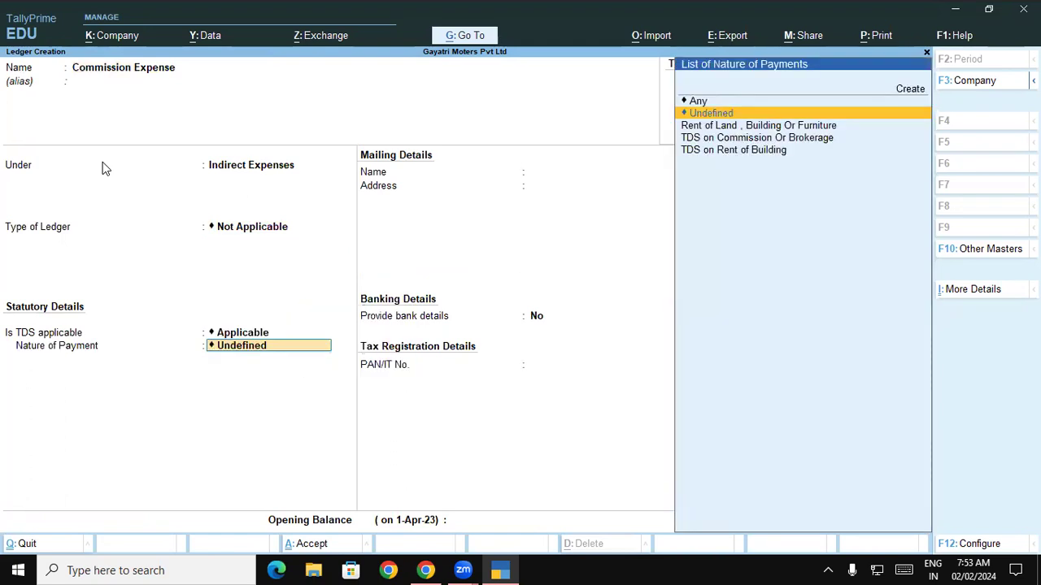
{"action": "key", "text": "Down"}
{"action": "key", "text": "Down"}
{"action": "key", "text": "Down"}
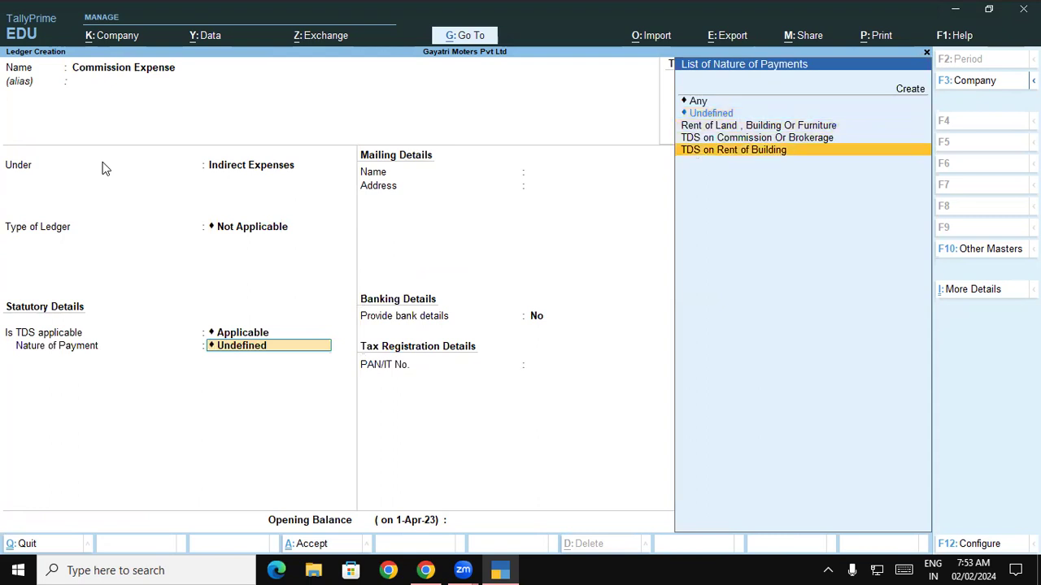
{"action": "key", "text": "Up"}
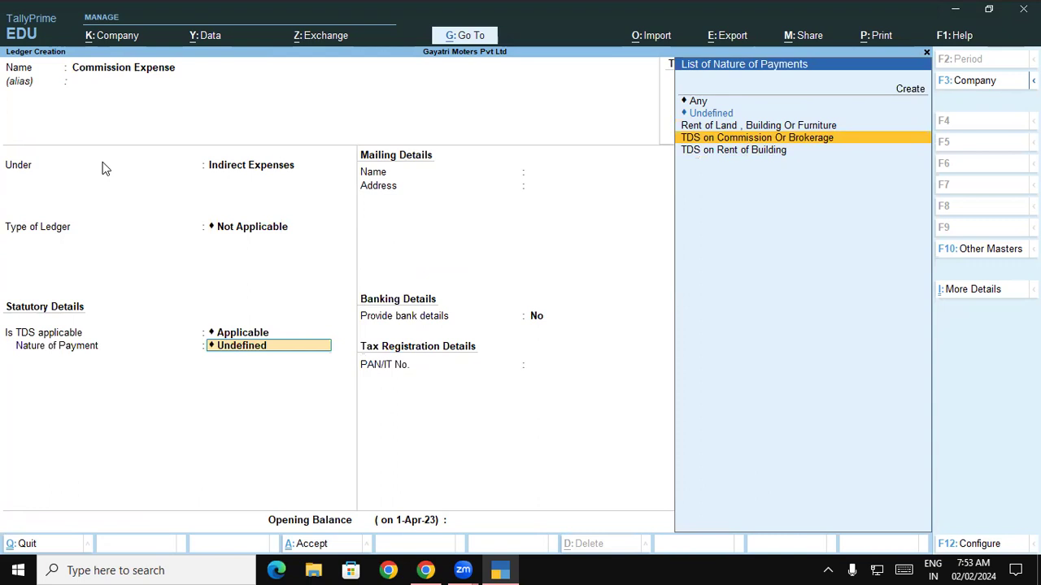
{"action": "key", "text": "Return"}
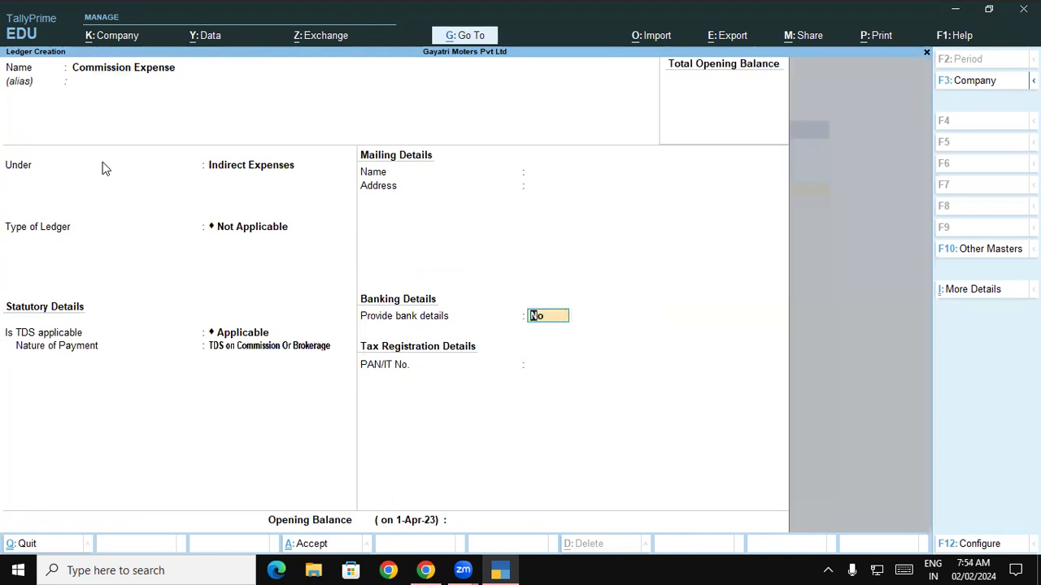
{"action": "key", "text": "Return"}
{"action": "key", "text": "Return"}
{"action": "key", "text": "Return"}
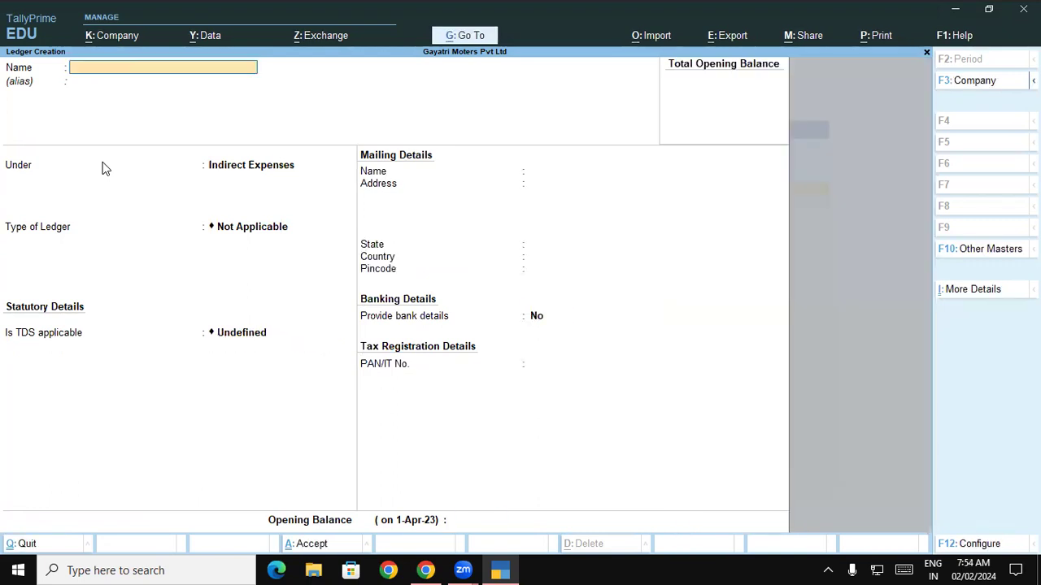
- Name the next new ledger Tds on Commision Or Brokerage and place it under Duties & Taxes
{"action": "type", "text": "Tds on"}
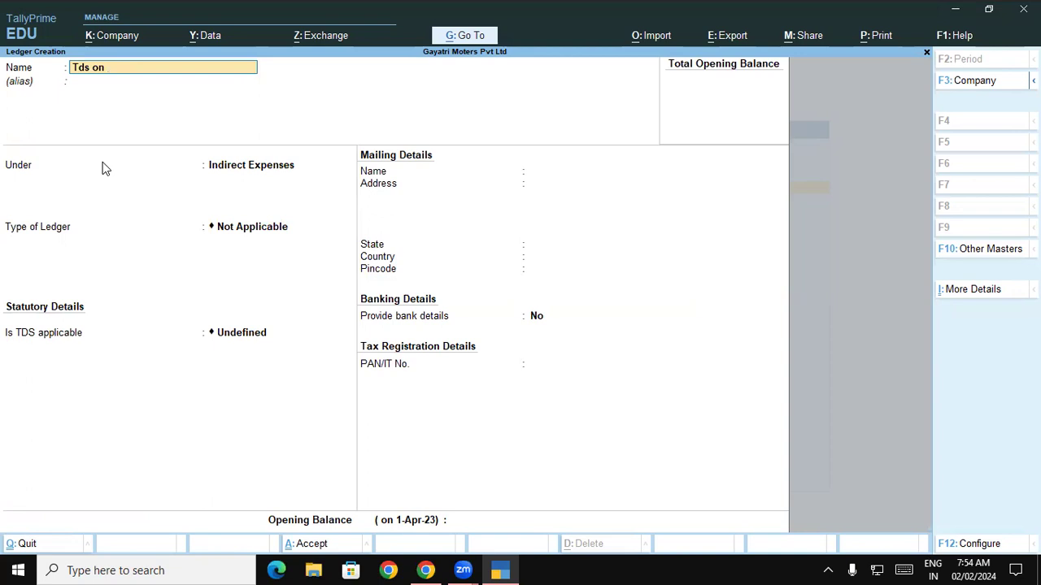
{"action": "type", "text": " Co"}
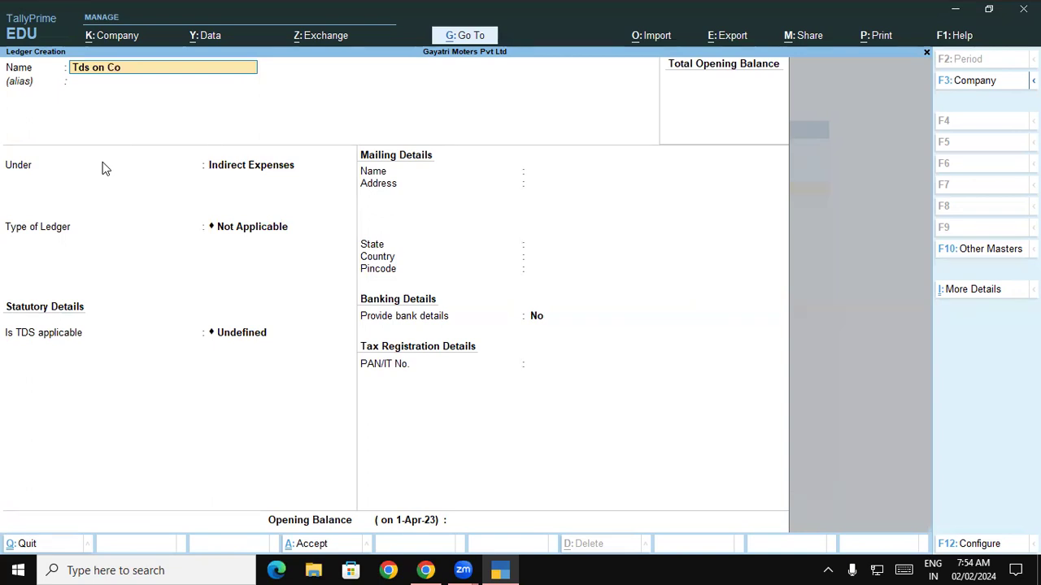
{"action": "type", "text": "mmision Or Brokerage"}
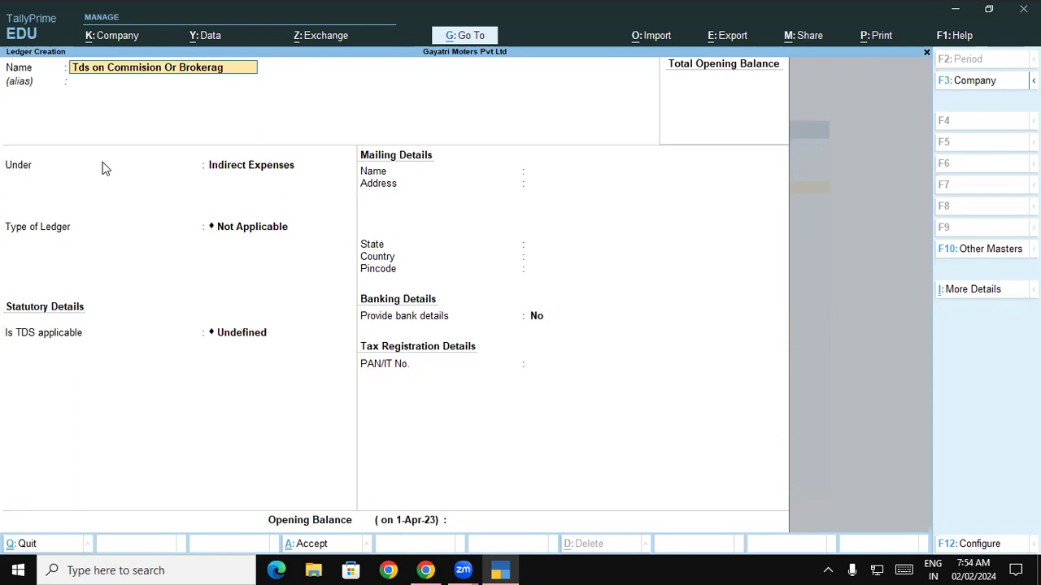
{"action": "key", "text": "Return"}
{"action": "key", "text": "Return"}
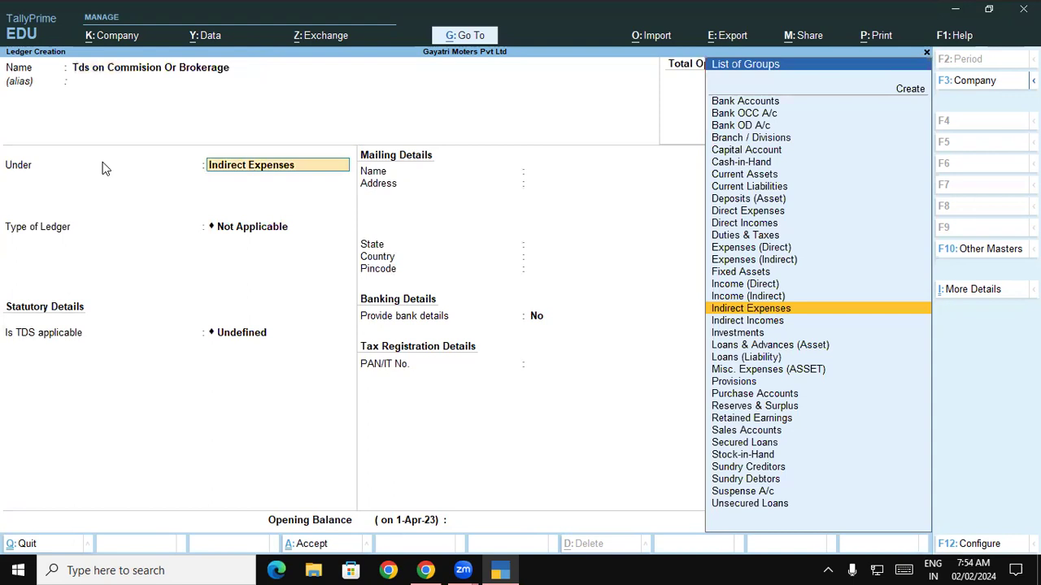
{"action": "type", "text": "Du"}
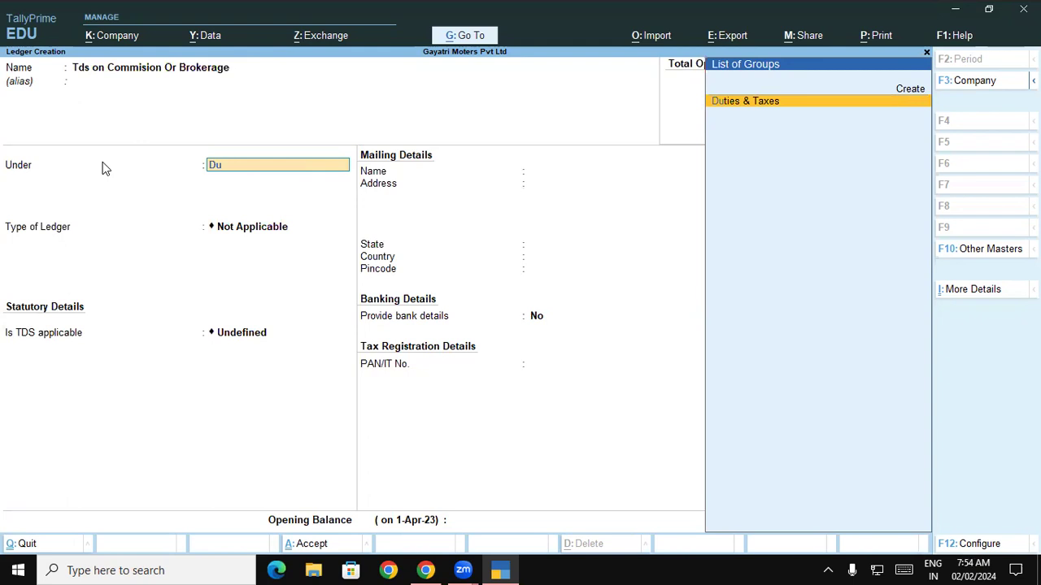
{"action": "key", "text": "Return"}
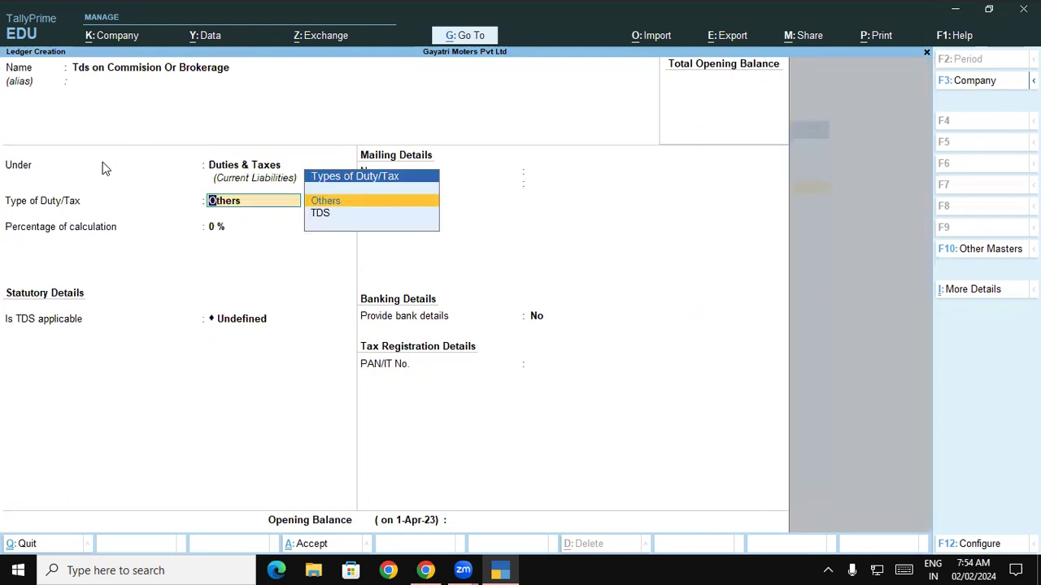
- Set the ledger's duty type to TDS with nature of payment TDS on Commission Or Brokerage, save it, and leave ledger creation
{"action": "key", "text": "Down"}
{"action": "key", "text": "Return"}
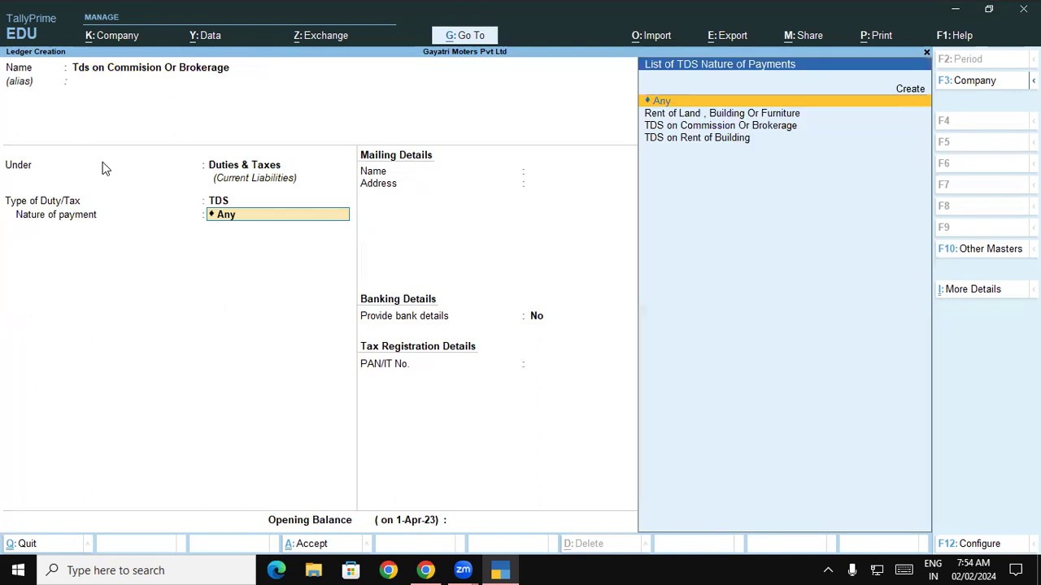
{"action": "key", "text": "Down"}
{"action": "key", "text": "Down"}
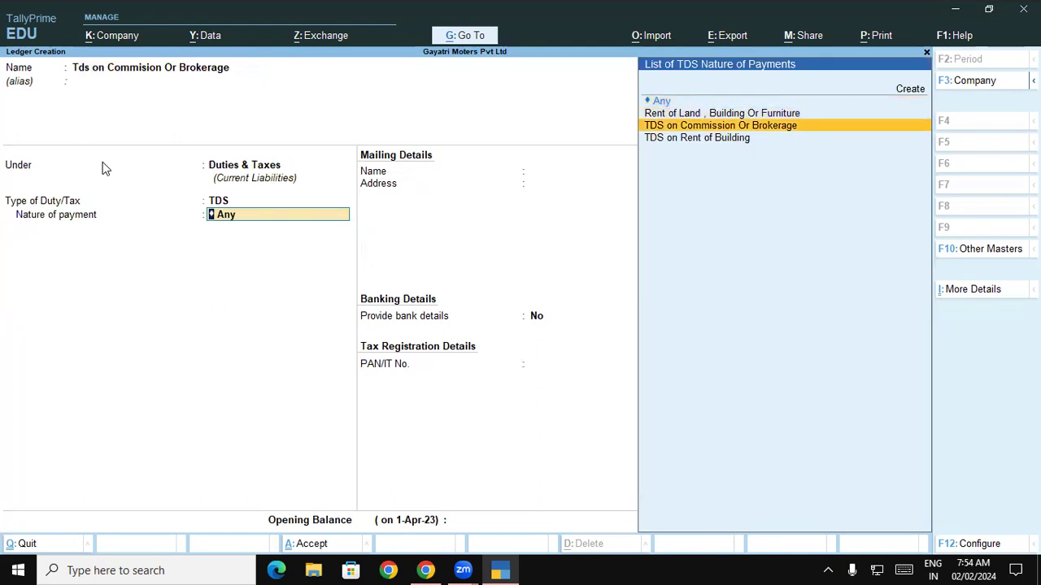
{"action": "key", "text": "Return"}
{"action": "key", "text": "Return"}
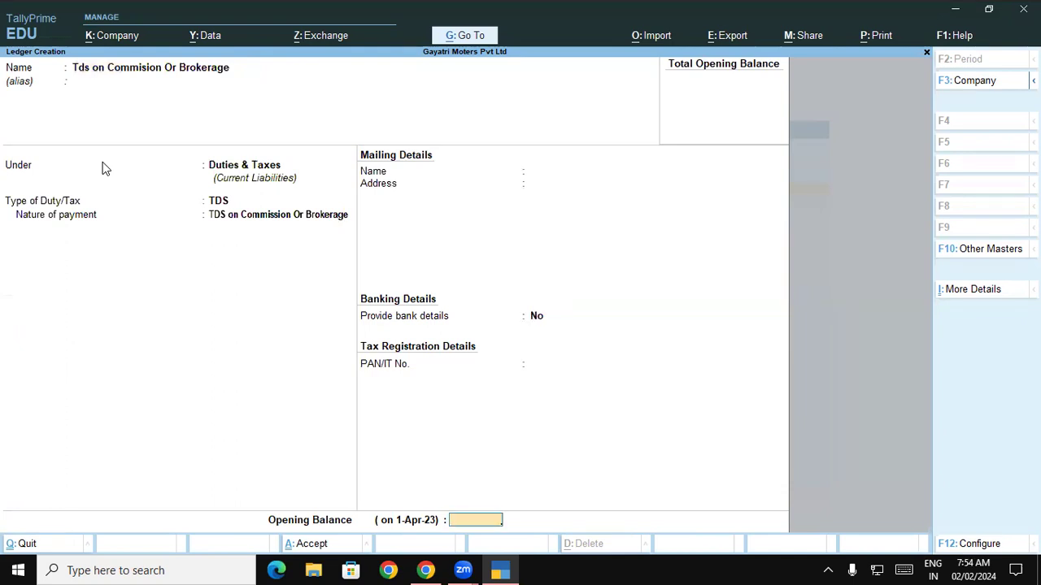
{"action": "key", "text": "Return"}
{"action": "key", "text": "Return"}
{"action": "key", "text": "Escape"}
{"action": "key", "text": "Return"}
{"action": "key", "text": "Escape"}
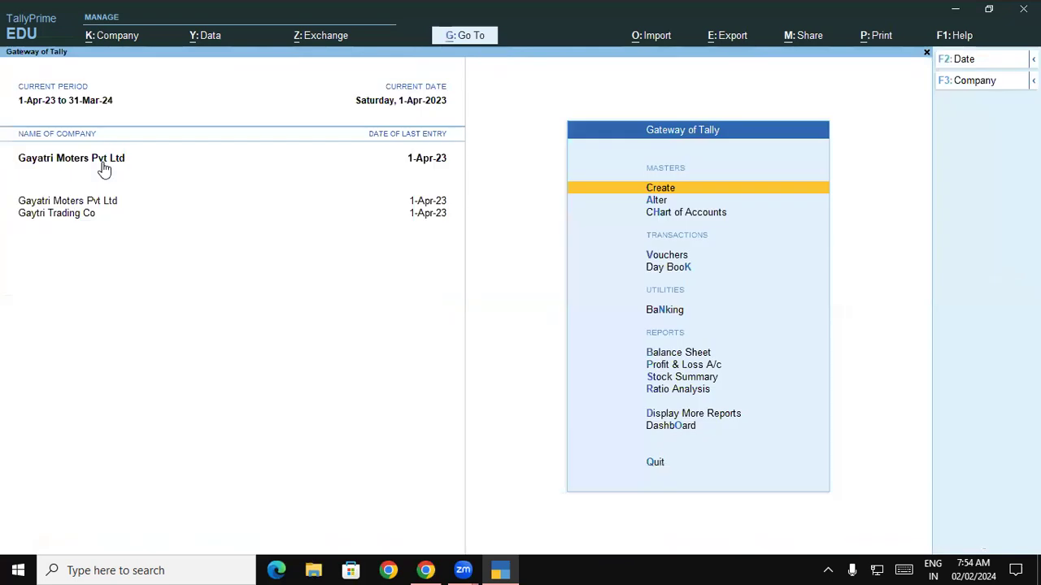
- Start a journal voucher and debit Commission Expense with 120000
{"action": "key", "text": "v"}
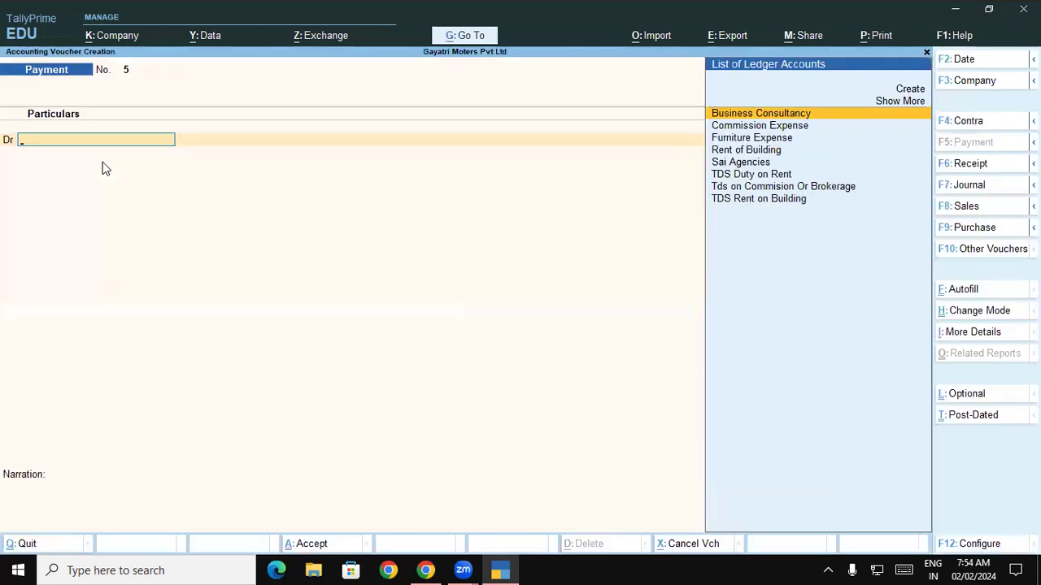
{"action": "key", "text": "F7"}
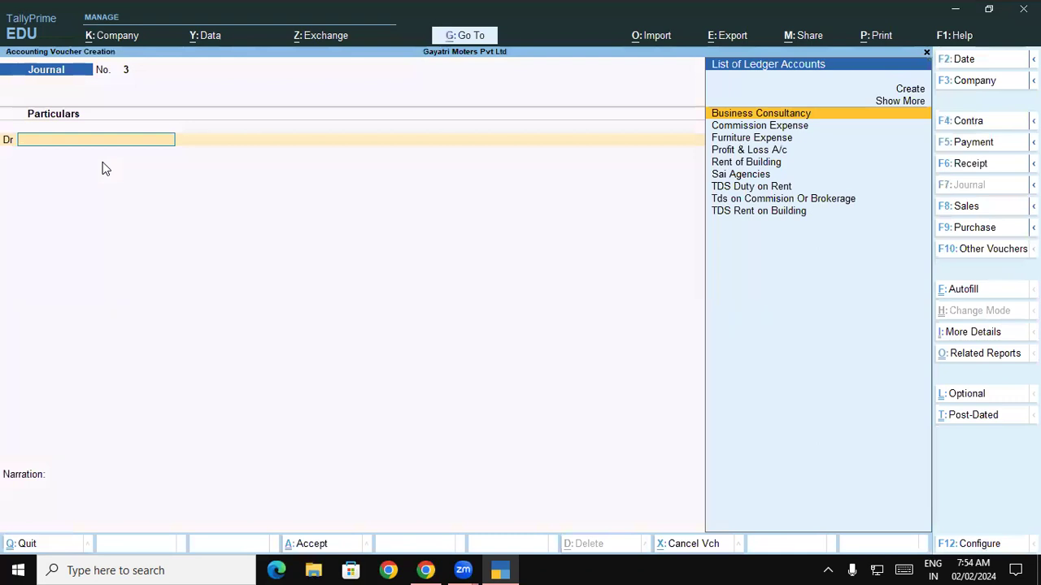
{"action": "type", "text": "Co"}
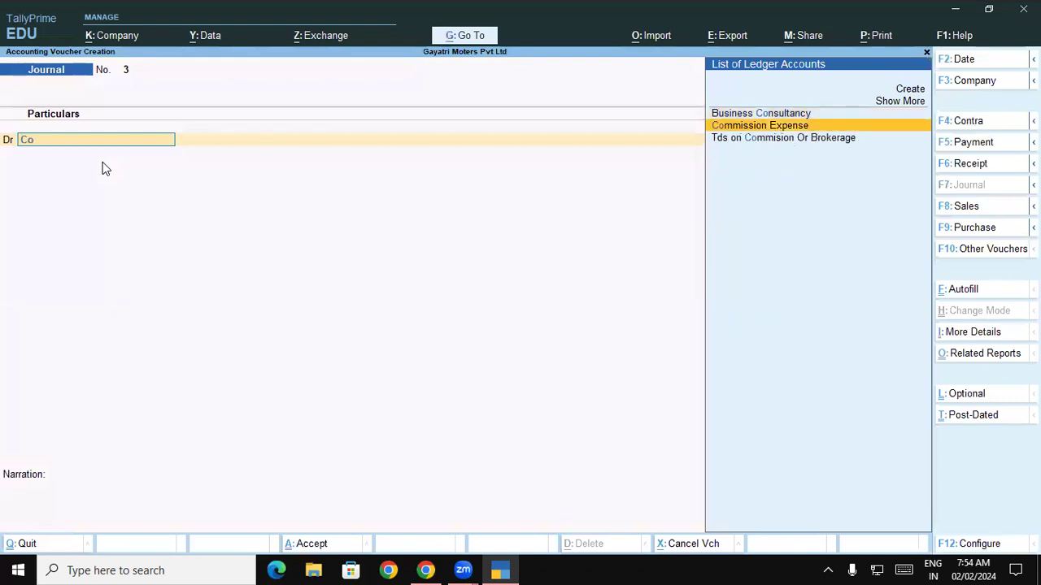
{"action": "key", "text": "Return"}
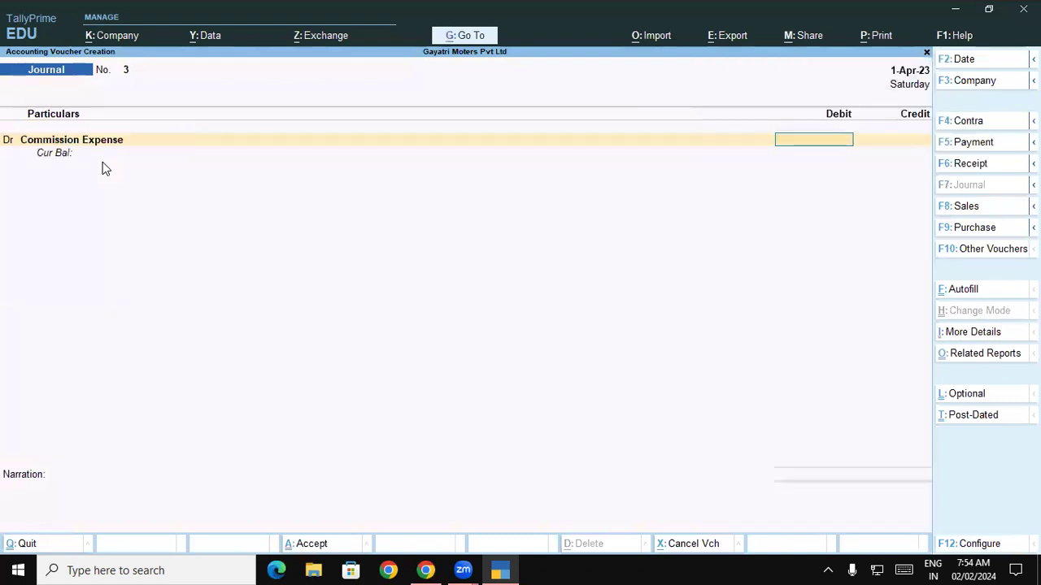
{"action": "type", "text": "120000"}
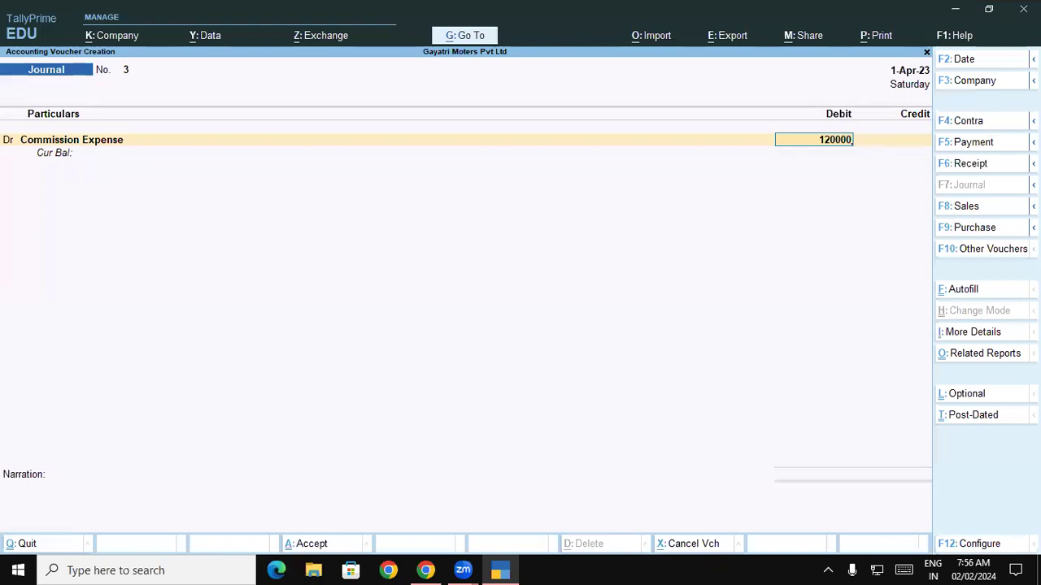
{"action": "left_click", "coordinate": [207, 348]}
{"action": "left_click_drag", "start_coordinate": [217, 318], "coordinate": [218, 371]}
{"action": "left_click_drag", "start_coordinate": [241, 335], "coordinate": [278, 359]}
{"action": "mouse_move", "coordinate": [301, 324]}
{"action": "left_mouse_down"}
{"action": "mouse_move", "coordinate": [287, 335]}
{"action": "mouse_move", "coordinate": [314, 326]}
{"action": "left_mouse_up"}
{"action": "mouse_move", "coordinate": [332, 324]}
{"action": "left_mouse_down"}
{"action": "mouse_move", "coordinate": [317, 333]}
{"action": "mouse_move", "coordinate": [343, 325]}
{"action": "left_mouse_up"}
{"action": "mouse_move", "coordinate": [349, 327]}
{"action": "left_mouse_down"}
{"action": "mouse_move", "coordinate": [411, 351]}
{"action": "mouse_move", "coordinate": [433, 332]}
{"action": "left_mouse_up"}
{"action": "mouse_move", "coordinate": [433, 332]}
{"action": "left_mouse_down"}
{"action": "mouse_move", "coordinate": [428, 344]}
{"action": "mouse_move", "coordinate": [460, 319]}
{"action": "mouse_move", "coordinate": [463, 348]}
{"action": "mouse_move", "coordinate": [462, 332]}
{"action": "left_mouse_up"}
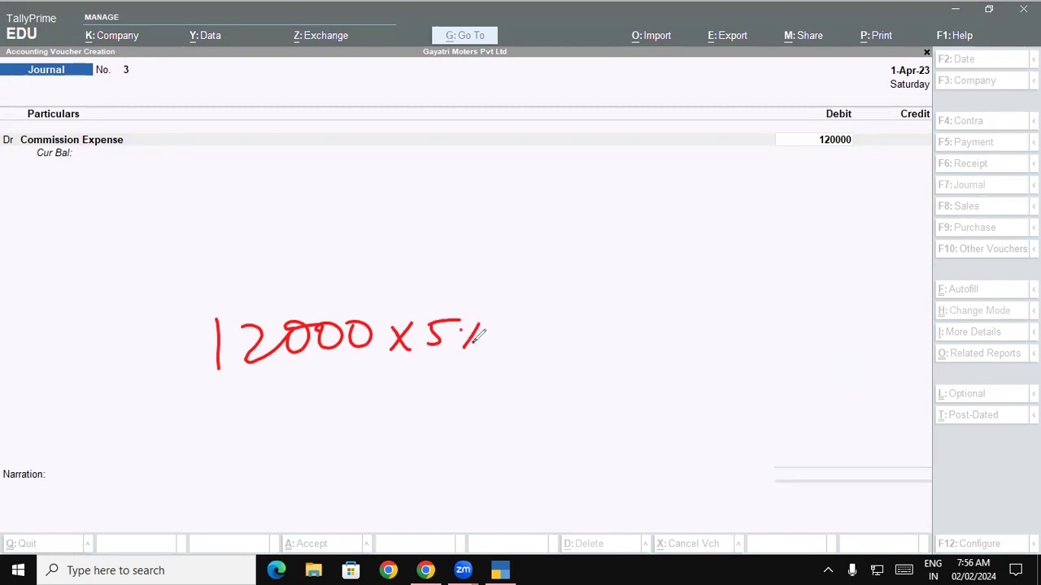
{"action": "key", "text": "ctrl+z"}
{"action": "left_click_drag", "start_coordinate": [291, 368], "coordinate": [471, 365]}
{"action": "left_click_drag", "start_coordinate": [359, 379], "coordinate": [363, 420]}
{"action": "left_click_drag", "start_coordinate": [389, 387], "coordinate": [453, 414]}
{"action": "left_click_drag", "start_coordinate": [319, 349], "coordinate": [381, 328]}
{"action": "left_click_drag", "start_coordinate": [249, 411], "coordinate": [250, 463]}
{"action": "mouse_move", "coordinate": [268, 439]}
{"action": "left_mouse_down"}
{"action": "mouse_move", "coordinate": [281, 434]}
{"action": "mouse_move", "coordinate": [291, 462]}
{"action": "left_mouse_up"}
{"action": "mouse_move", "coordinate": [301, 439]}
{"action": "left_mouse_down"}
{"action": "mouse_move", "coordinate": [289, 452]}
{"action": "mouse_move", "coordinate": [311, 439]}
{"action": "left_mouse_up"}
{"action": "left_click_drag", "start_coordinate": [348, 437], "coordinate": [328, 465]}
{"action": "mouse_move", "coordinate": [329, 439]}
{"action": "left_mouse_down"}
{"action": "mouse_move", "coordinate": [348, 468]}
{"action": "mouse_move", "coordinate": [367, 467]}
{"action": "mouse_move", "coordinate": [388, 436]}
{"action": "left_mouse_up"}
{"action": "mouse_move", "coordinate": [269, 462]}
{"action": "left_mouse_down"}
{"action": "mouse_move", "coordinate": [295, 487]}
{"action": "mouse_move", "coordinate": [367, 474]}
{"action": "mouse_move", "coordinate": [343, 522]}
{"action": "mouse_move", "coordinate": [351, 509]}
{"action": "left_mouse_up"}
{"action": "mouse_move", "coordinate": [369, 506]}
{"action": "left_mouse_down"}
{"action": "mouse_move", "coordinate": [364, 514]}
{"action": "mouse_move", "coordinate": [369, 504]}
{"action": "left_mouse_up"}
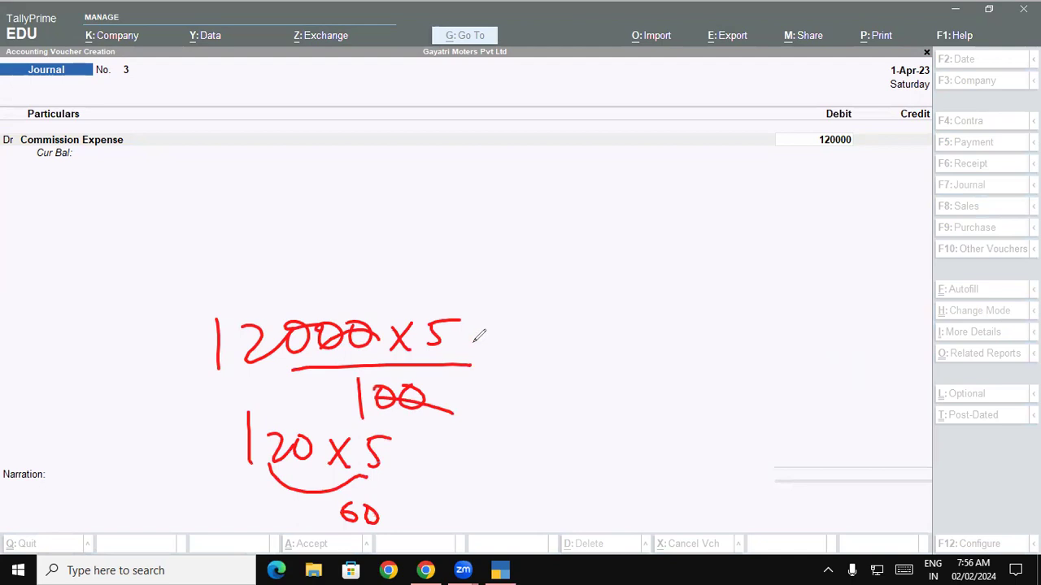
{"action": "mouse_move", "coordinate": [380, 326]}
{"action": "left_mouse_down"}
{"action": "mouse_move", "coordinate": [388, 336]}
{"action": "mouse_move", "coordinate": [379, 325]}
{"action": "left_mouse_up"}
{"action": "left_click_drag", "start_coordinate": [322, 439], "coordinate": [319, 439]}
{"action": "left_click_drag", "start_coordinate": [388, 509], "coordinate": [411, 507]}
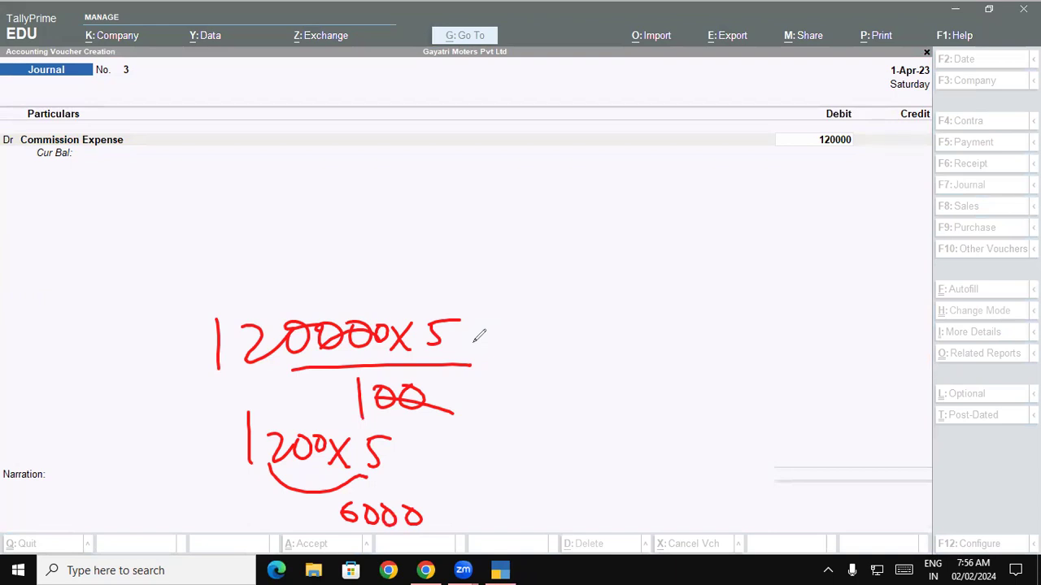
{"action": "left_click_drag", "start_coordinate": [443, 206], "coordinate": [439, 262]}
{"action": "mouse_move", "coordinate": [470, 223]}
{"action": "left_mouse_down"}
{"action": "mouse_move", "coordinate": [491, 218]}
{"action": "mouse_move", "coordinate": [524, 258]}
{"action": "left_mouse_up"}
{"action": "left_click_drag", "start_coordinate": [535, 221], "coordinate": [533, 224]}
{"action": "mouse_move", "coordinate": [571, 216]}
{"action": "left_mouse_down"}
{"action": "mouse_move", "coordinate": [559, 229]}
{"action": "mouse_move", "coordinate": [573, 216]}
{"action": "mouse_move", "coordinate": [667, 221]}
{"action": "mouse_move", "coordinate": [652, 209]}
{"action": "mouse_move", "coordinate": [603, 331]}
{"action": "left_mouse_up"}
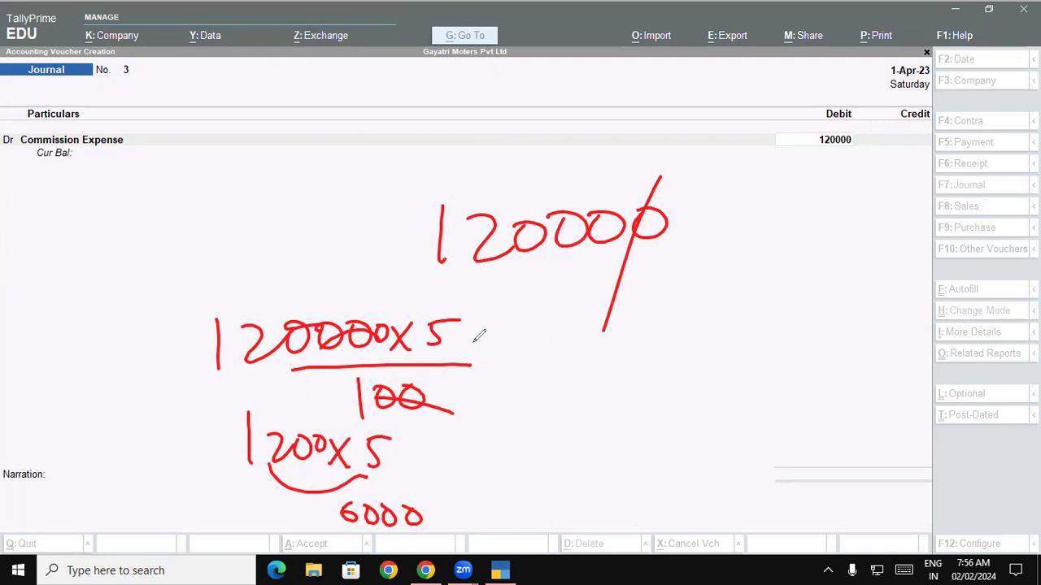
{"action": "mouse_move", "coordinate": [576, 357]}
{"action": "left_mouse_down"}
{"action": "mouse_move", "coordinate": [530, 395]}
{"action": "mouse_move", "coordinate": [561, 384]}
{"action": "left_mouse_up"}
{"action": "mouse_move", "coordinate": [592, 381]}
{"action": "left_mouse_down"}
{"action": "mouse_move", "coordinate": [582, 402]}
{"action": "mouse_move", "coordinate": [601, 382]}
{"action": "left_mouse_up"}
{"action": "mouse_move", "coordinate": [625, 389]}
{"action": "left_mouse_down"}
{"action": "mouse_move", "coordinate": [620, 405]}
{"action": "mouse_move", "coordinate": [611, 378]}
{"action": "mouse_move", "coordinate": [668, 390]}
{"action": "left_mouse_up"}
{"action": "left_click", "coordinate": [655, 391]}
{"action": "left_click_drag", "start_coordinate": [520, 420], "coordinate": [659, 446]}
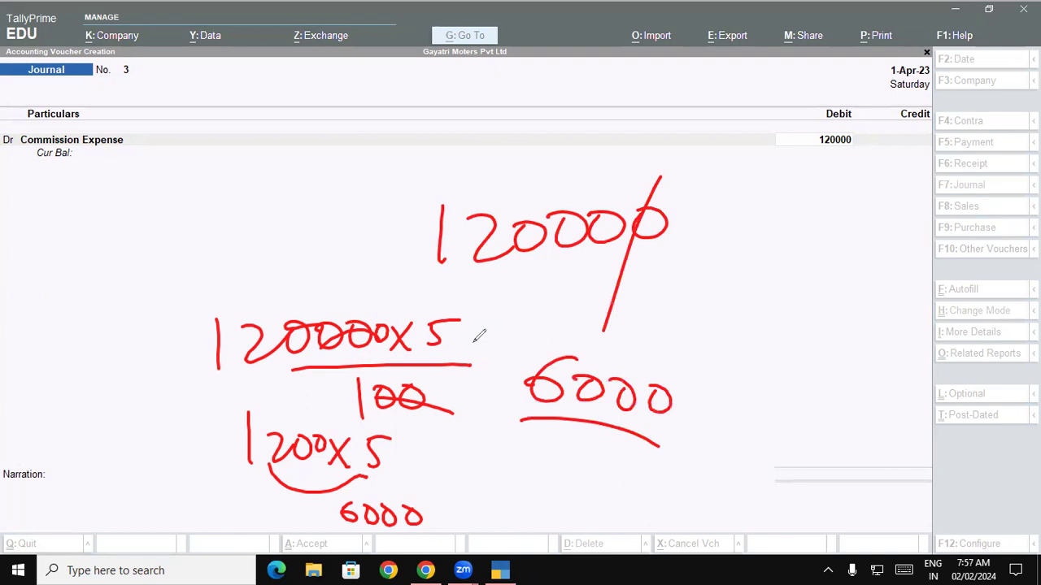
{"action": "key", "text": "e"}
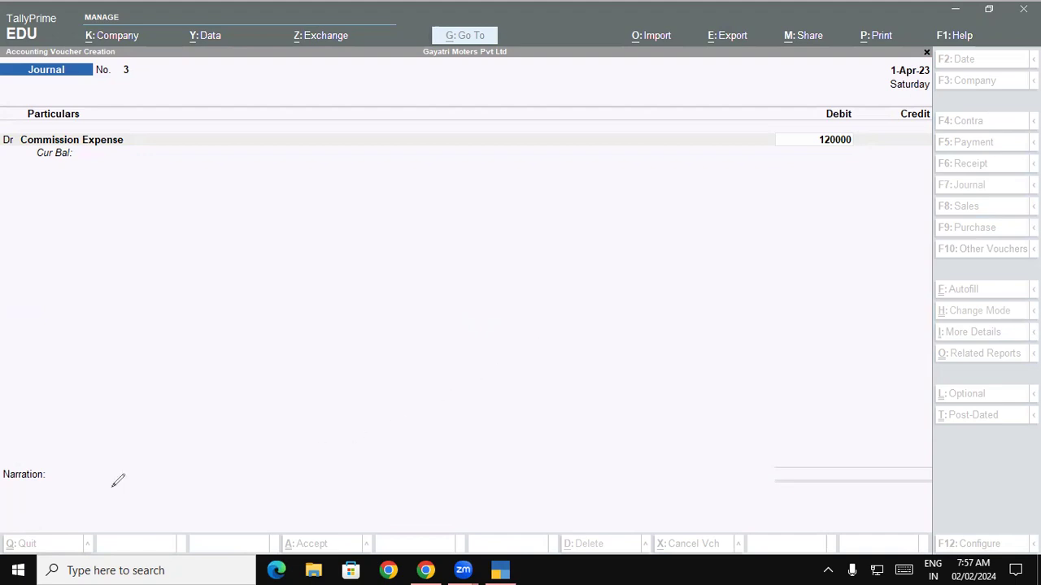
- Accept the Commission Expense debit and credit the Business Consultancy ledger with the proposed amount
{"action": "left_click", "coordinate": [836, 145]}
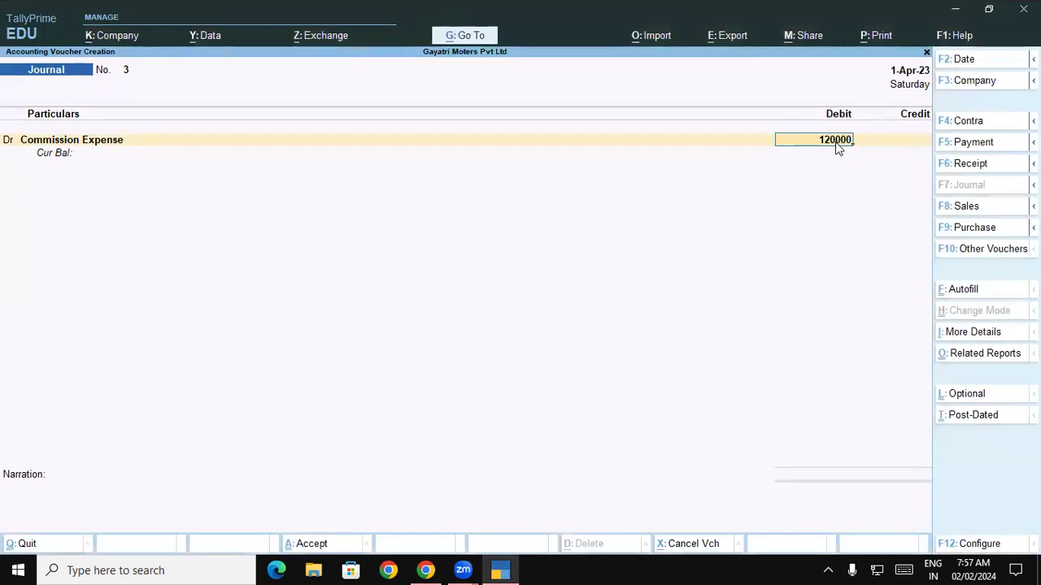
{"action": "key", "text": "Return"}
{"action": "key", "text": "Return"}
{"action": "type", "text": "Bu"}
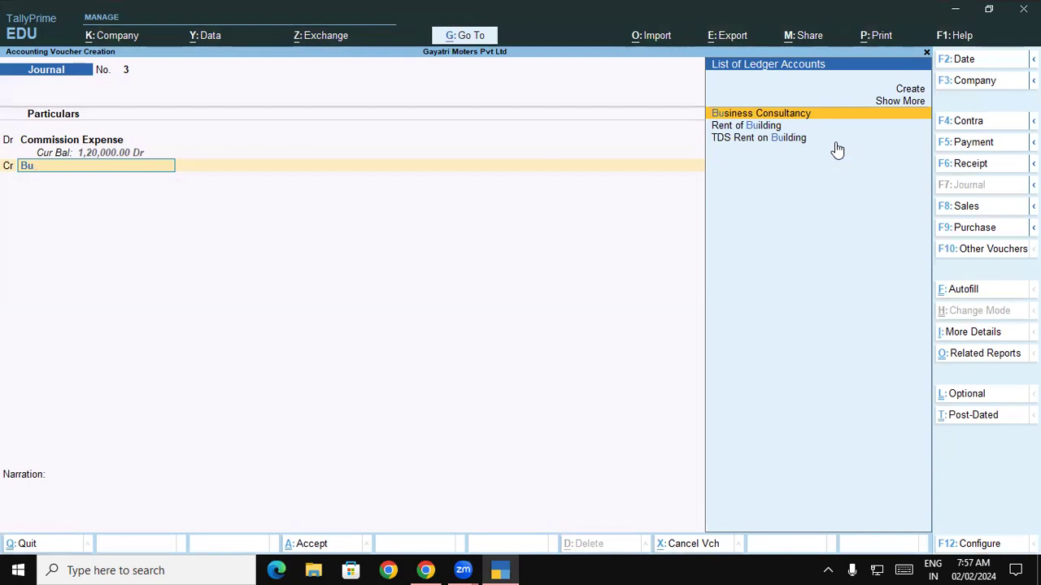
{"action": "key", "text": "Return"}
{"action": "key", "text": "Return"}
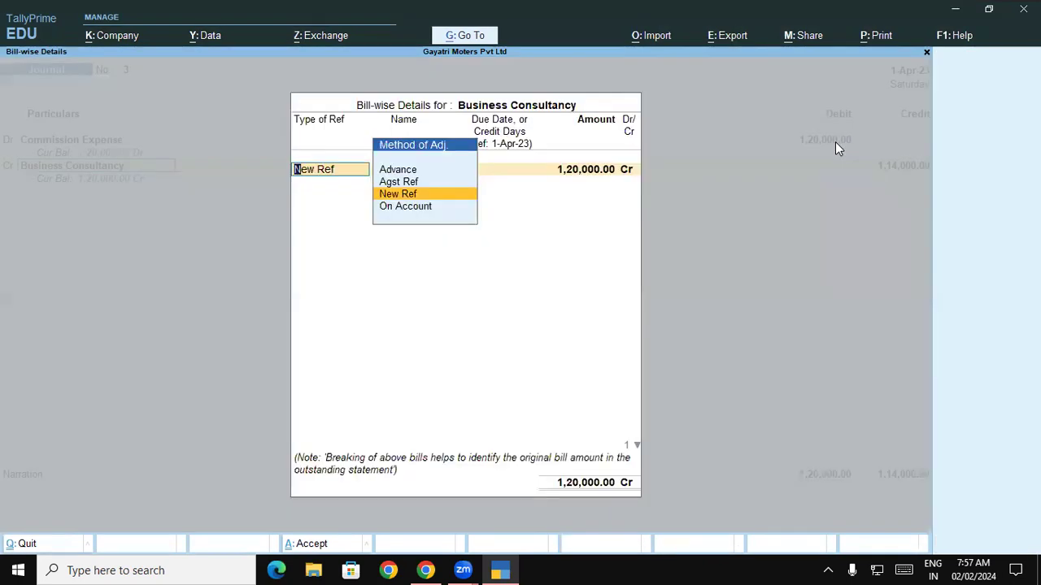
- Allocate 1,20,000.00 Cr to a new bill reference named Com Exp for Business Consultancy, without a due date
{"action": "key", "text": "Return"}
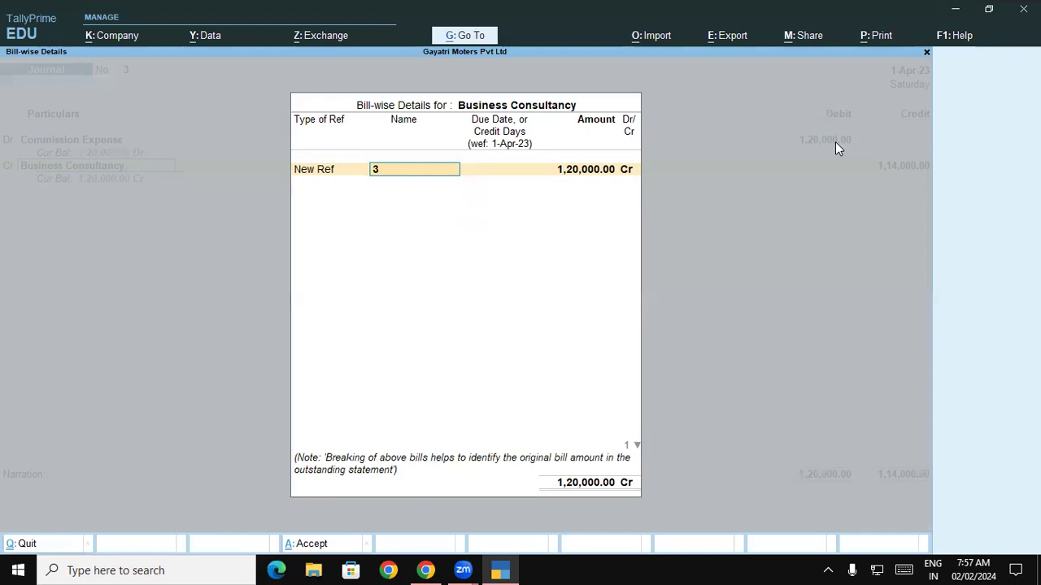
{"action": "type", "text": "Com Exp"}
{"action": "key", "text": "Return"}
{"action": "key", "text": "Return"}
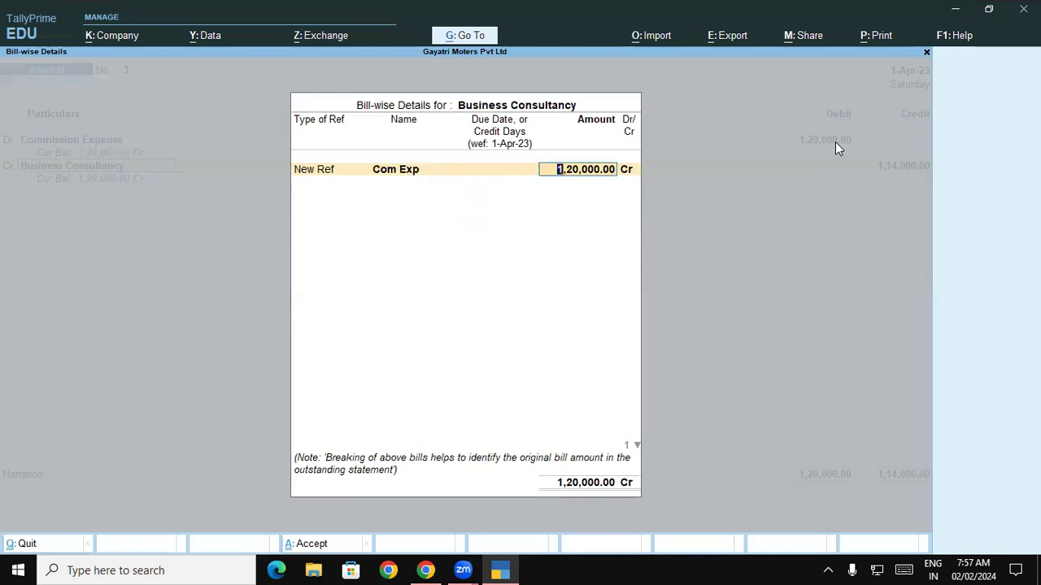
{"action": "key", "text": "Return"}
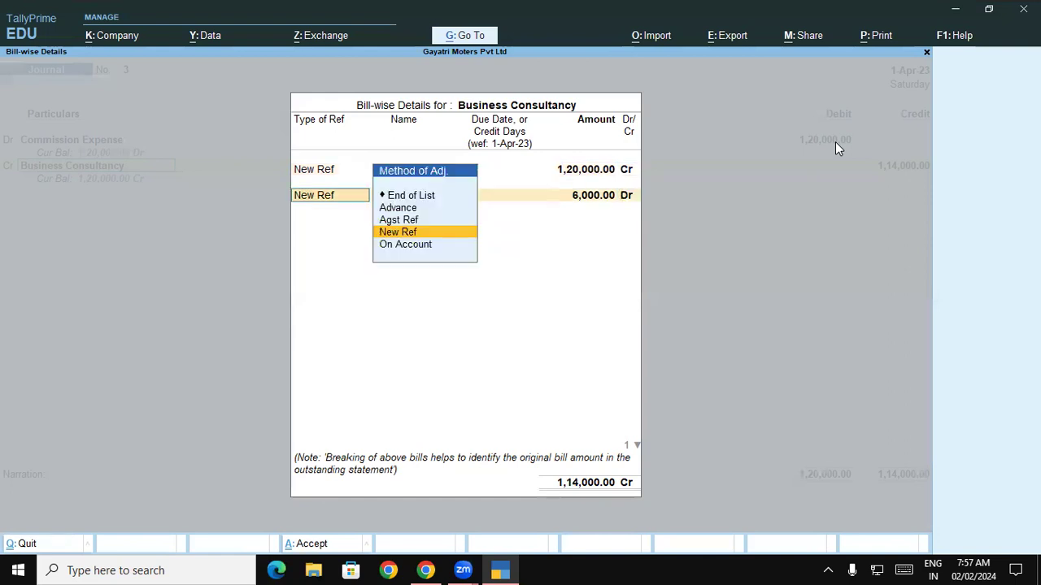
- Allocate 6,000.00 Dr to a new bill reference named Tds on Com Exp, without a due date, and finish the bill-wise details
{"action": "key", "text": "Return"}
{"action": "type", "text": "T"}
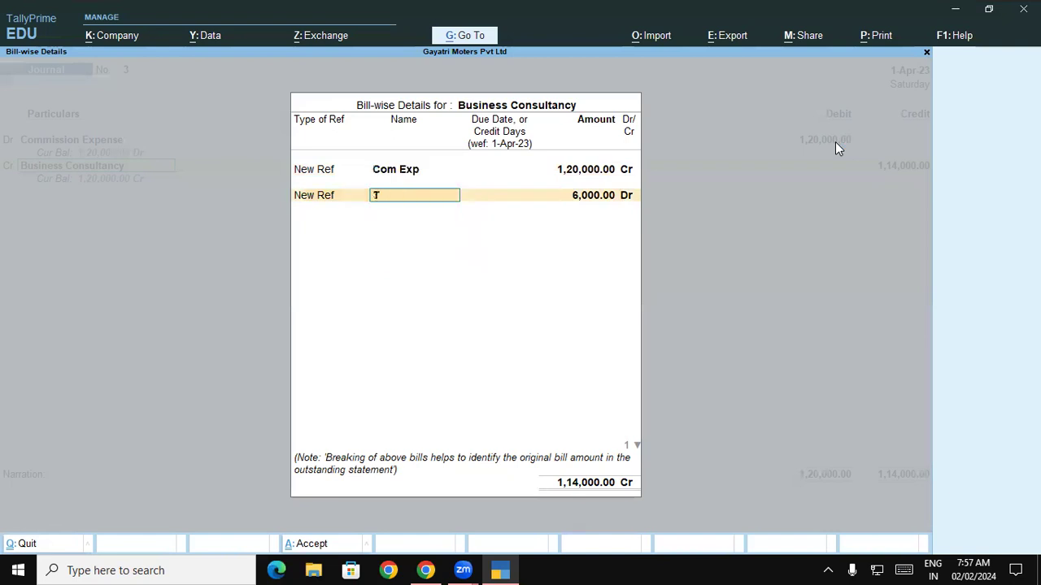
{"action": "type", "text": "ds on Com Exp"}
{"action": "key", "text": "Return"}
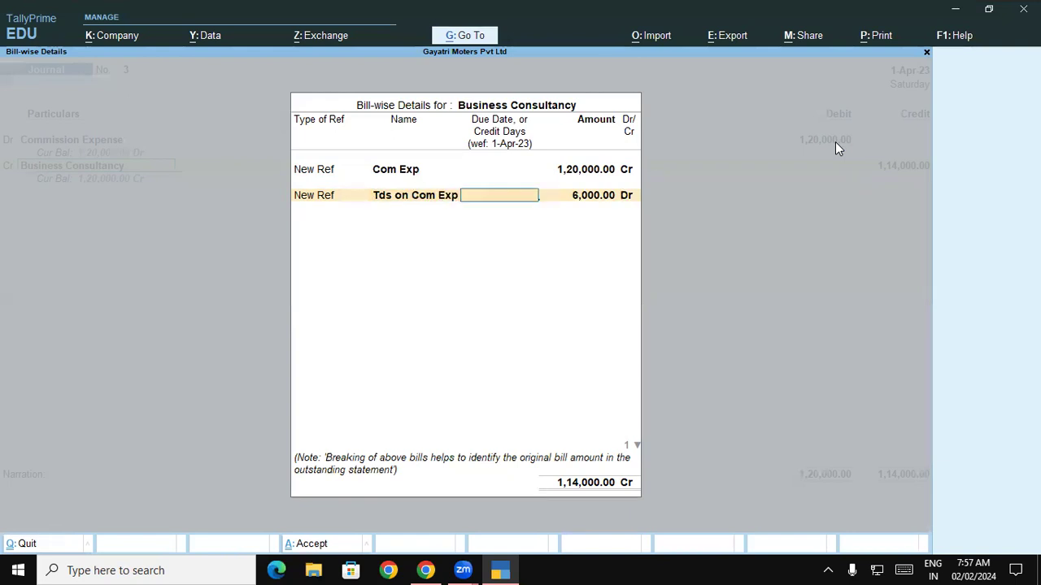
{"action": "key", "text": "Return"}
{"action": "key", "text": "Return"}
{"action": "key", "text": "Return"}
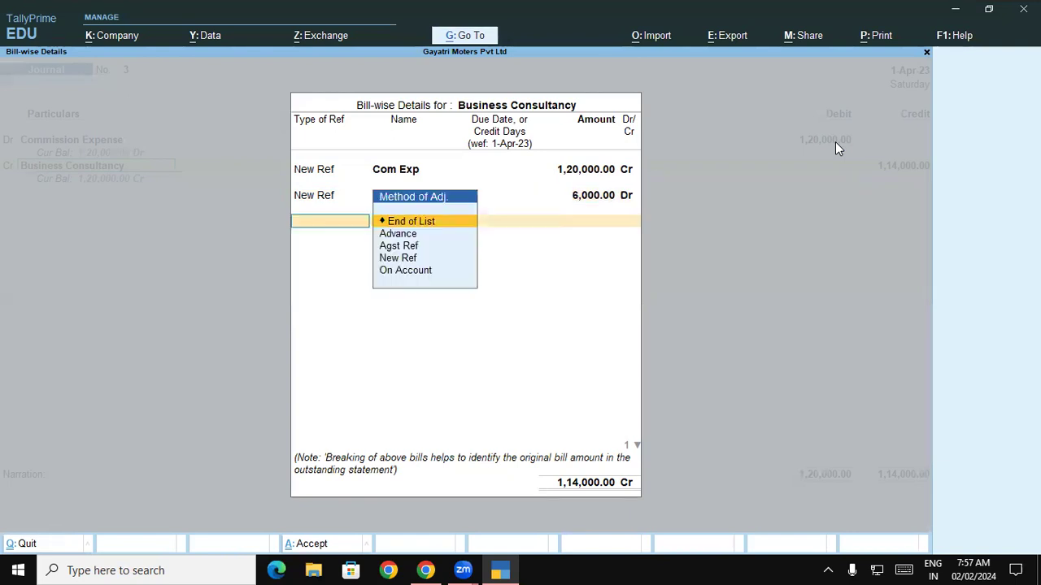
{"action": "key", "text": "Return"}
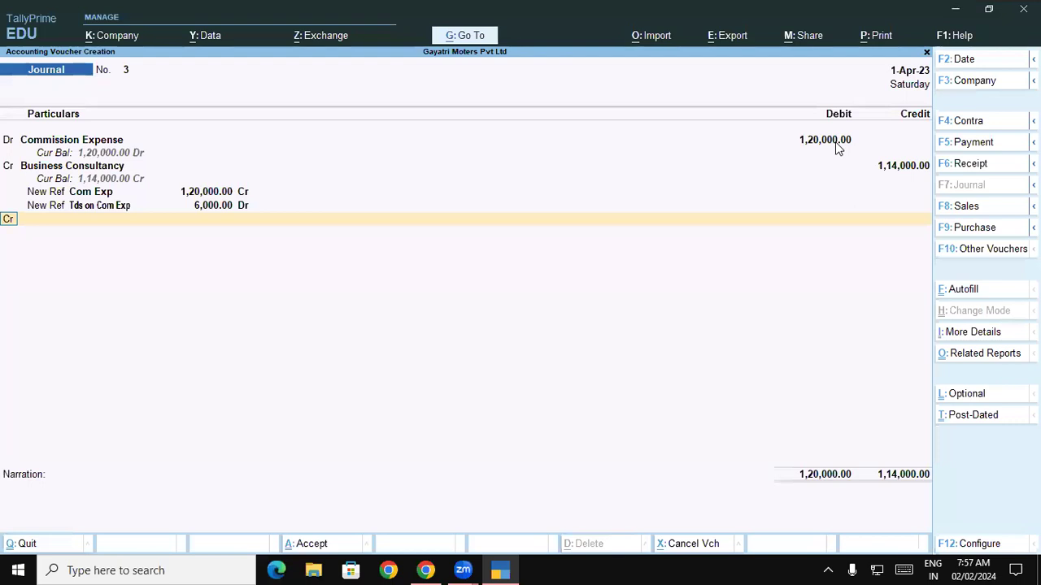
- Credit the Tds on Commision Or Brokerage ledger with 6,000.00 and save the journal voucher without a narration
{"action": "key", "text": "Return"}
{"action": "type", "text": "Td"}
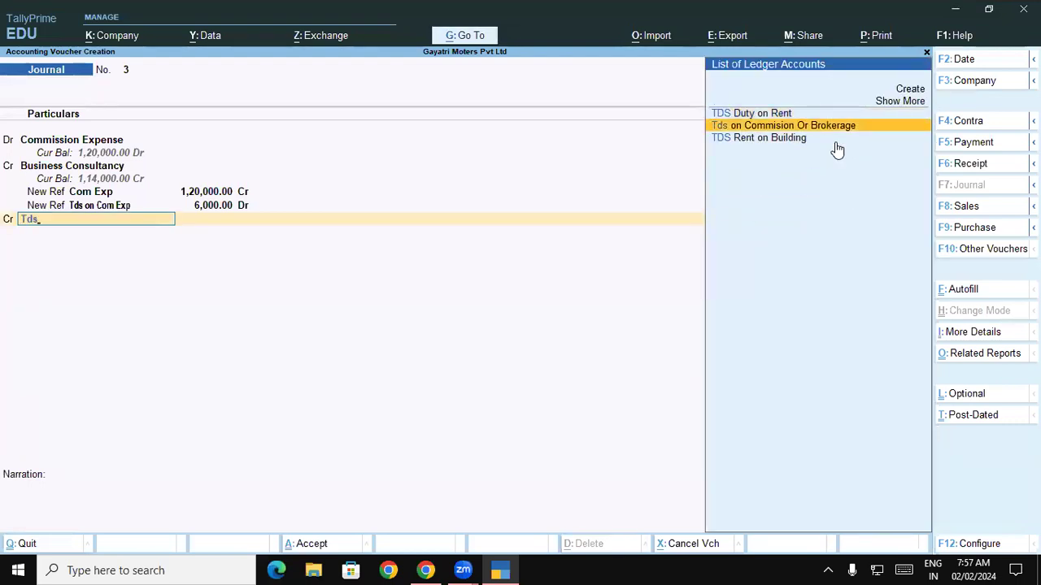
{"action": "type", "text": "s"}
{"action": "key", "text": "Return"}
{"action": "key", "text": "Return"}
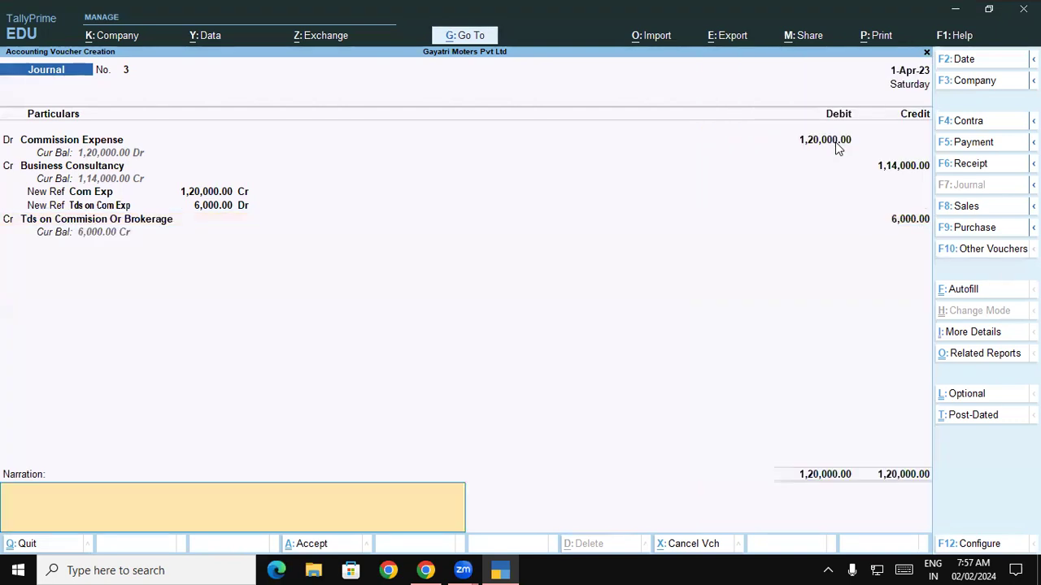
{"action": "key", "text": "Return"}
{"action": "key", "text": "Return"}
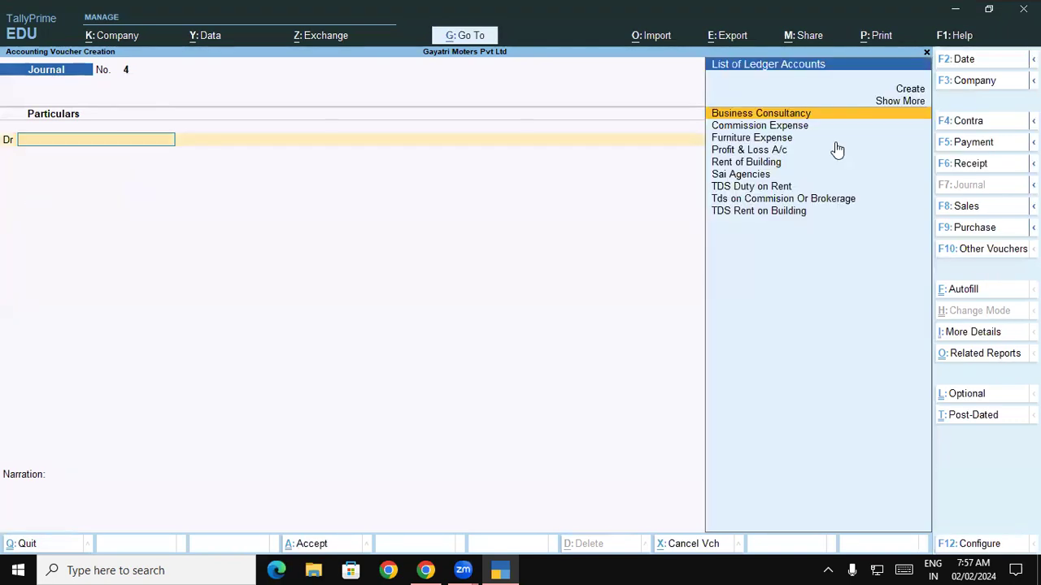
- Start a payment voucher debiting Business Consultancy with 114000 against the Com Exp bill reference
{"action": "key", "text": "F5"}
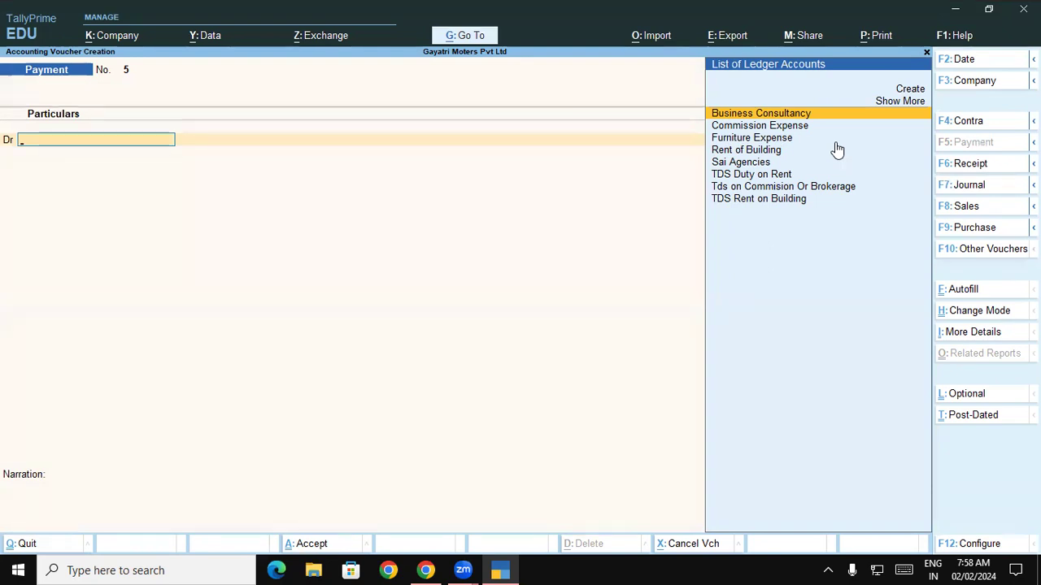
{"action": "key", "text": "Return"}
{"action": "key", "text": "Return"}
{"action": "key", "text": "Return"}
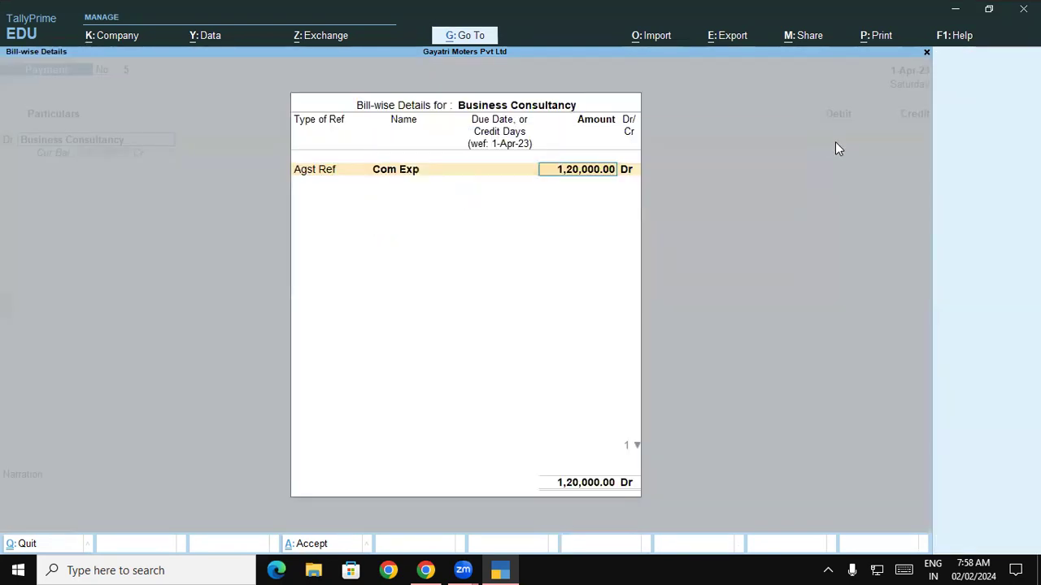
{"action": "type", "text": "11"}
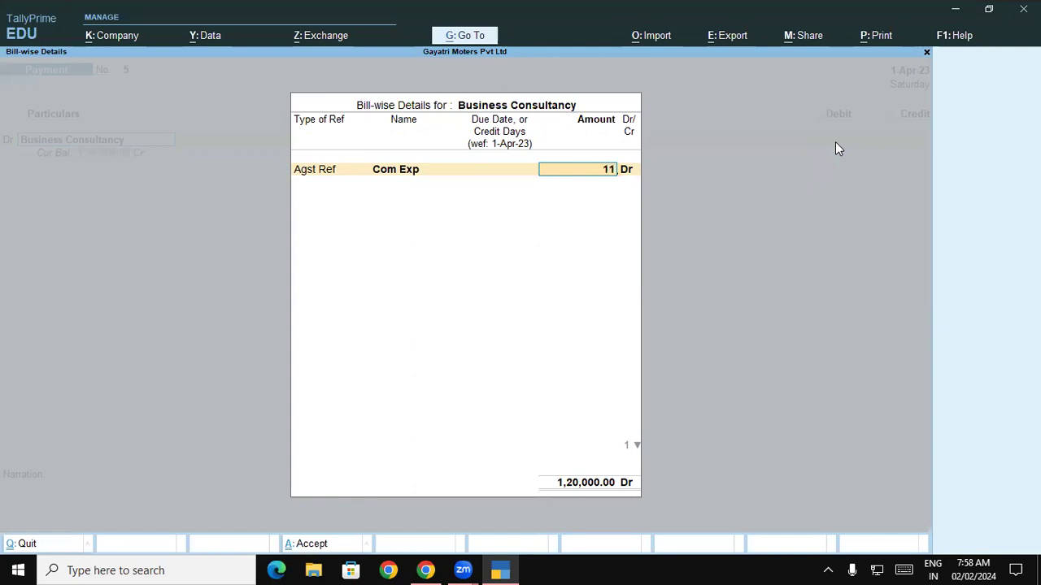
{"action": "type", "text": "4000"}
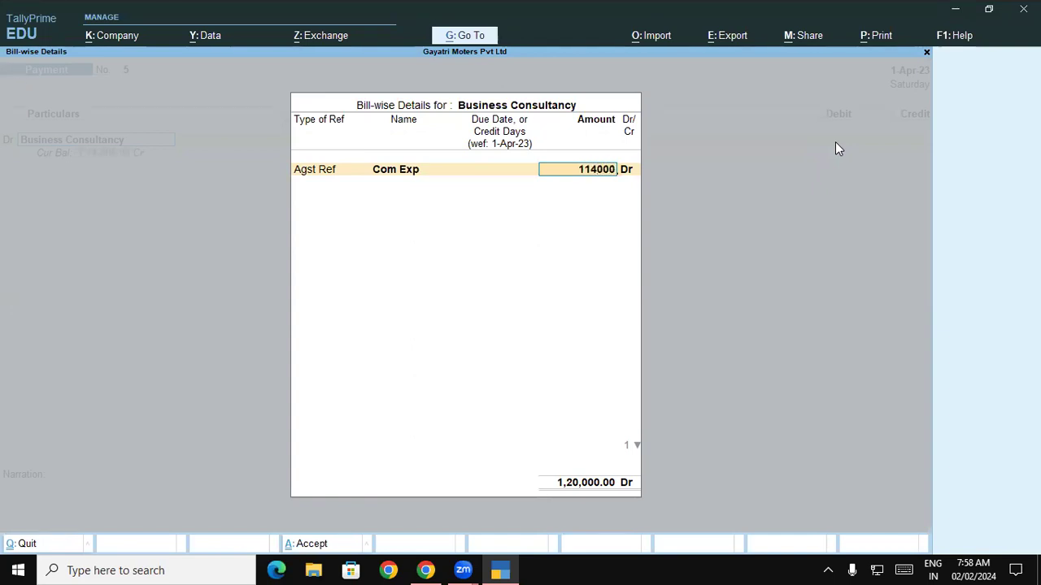
{"action": "key", "text": "Return"}
{"action": "key", "text": "Return"}
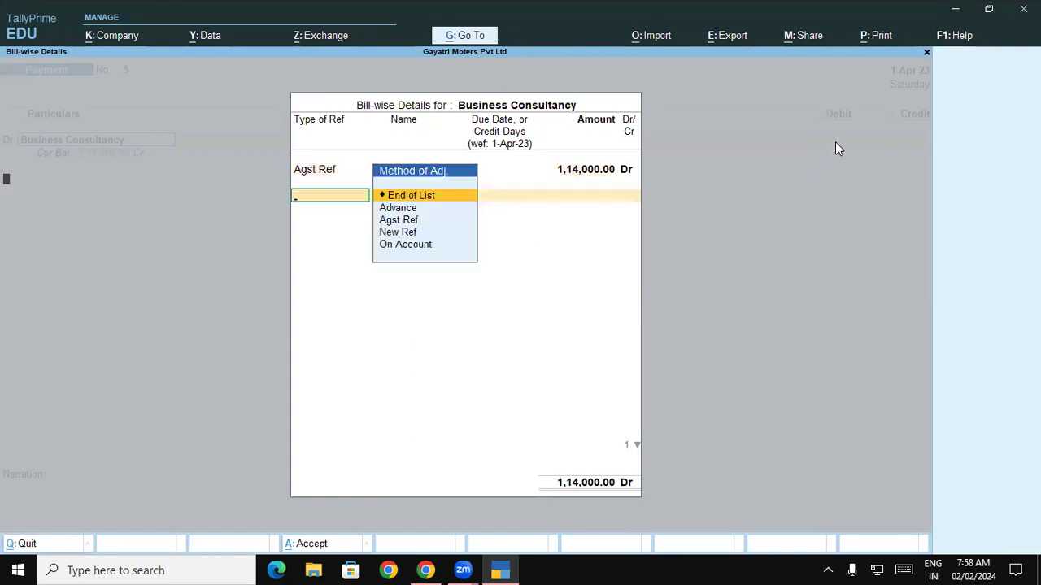
{"action": "key", "text": "Return"}
{"action": "key", "text": "Return"}
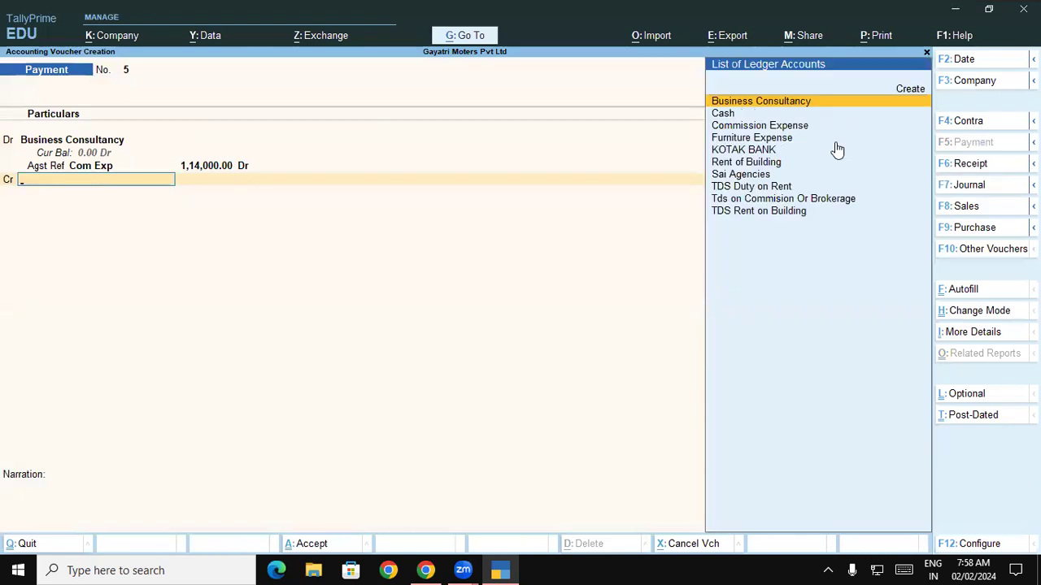
- Credit KOTAK BANK with 1,14,000.00 by cheque without an instrument number, and save the payment voucher without a narration
{"action": "type", "text": "Ko"}
{"action": "key", "text": "Return"}
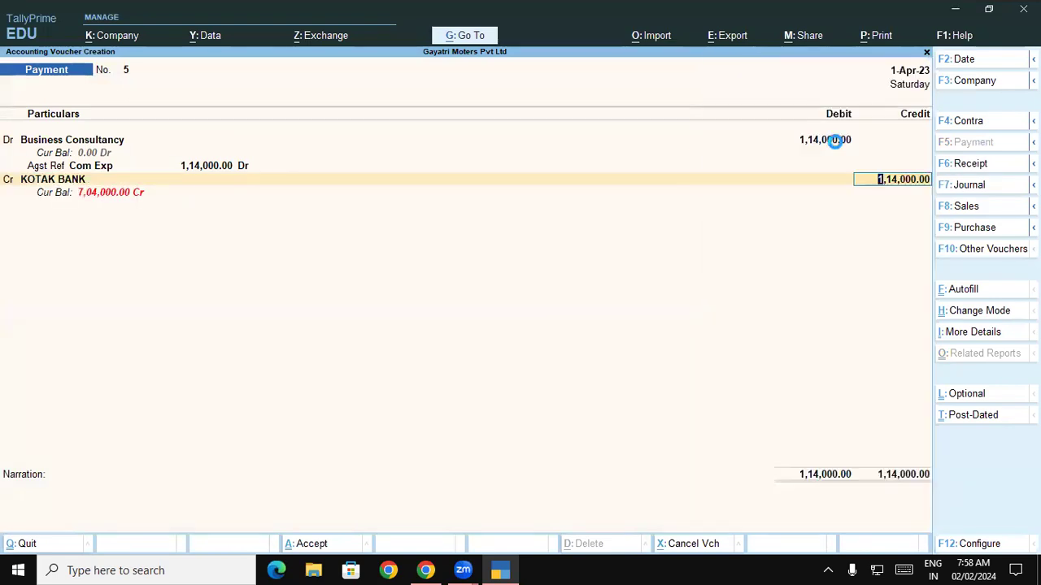
{"action": "key", "text": "Return"}
{"action": "key", "text": "Return"}
{"action": "key", "text": "Return"}
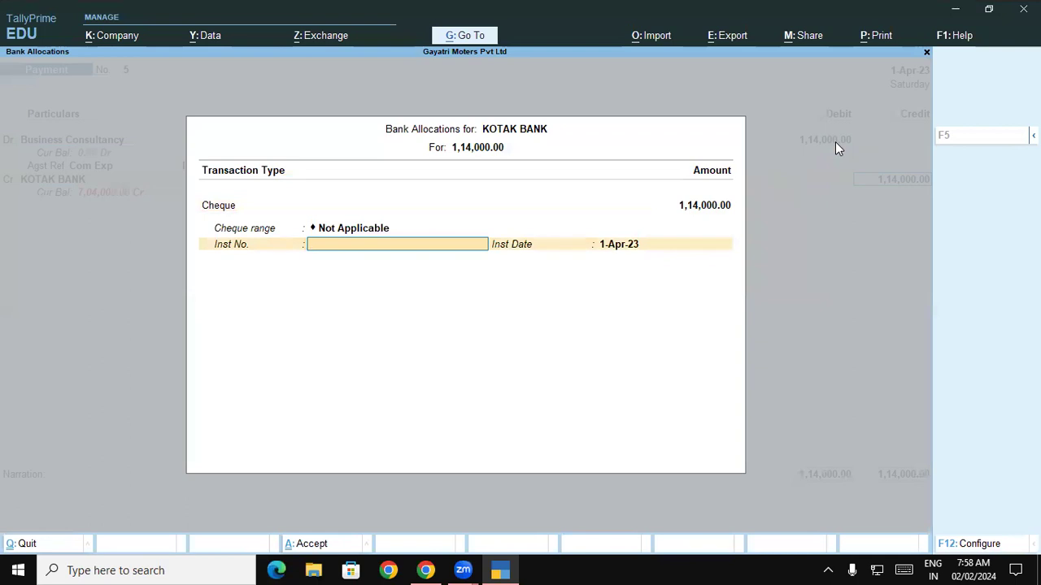
{"action": "key", "text": "Return"}
{"action": "key", "text": "Return"}
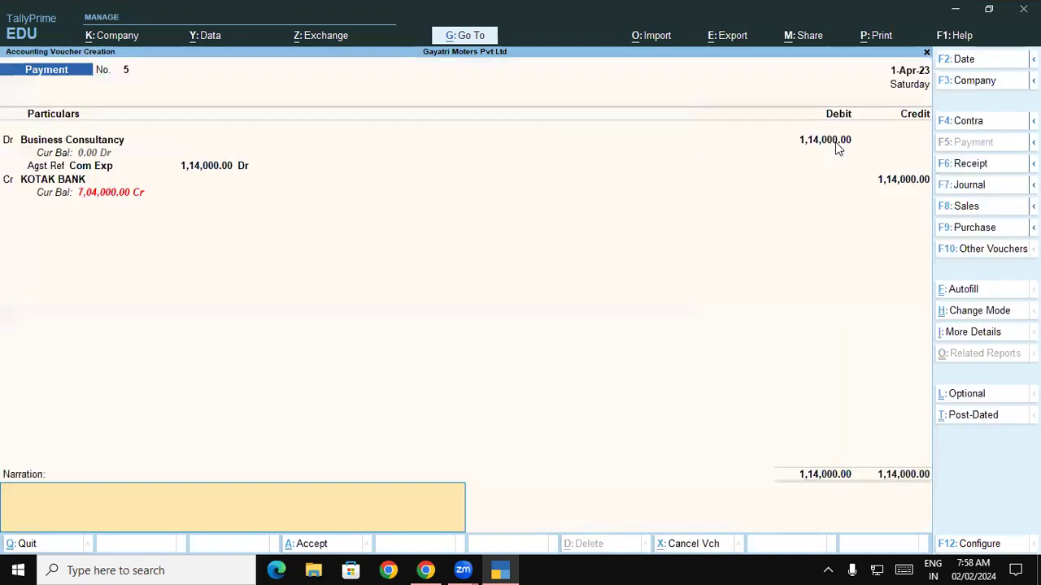
{"action": "key", "text": "Return"}
{"action": "key", "text": "Return"}
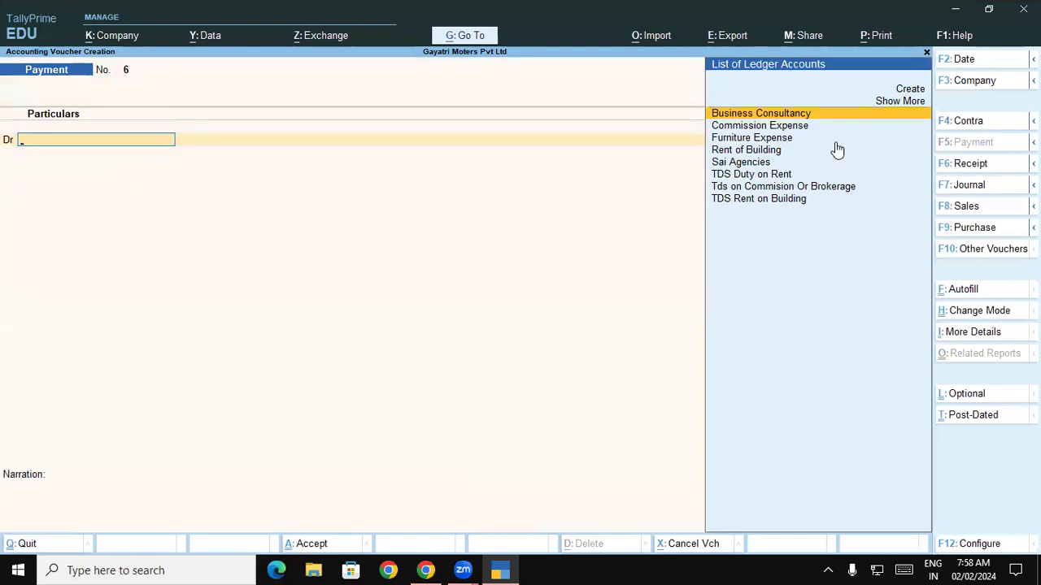
- Debit Tds on Commision Or Brokerage with 6,000.00 in the new payment voucher, settled against its pending TDS reference
{"action": "type", "text": "Td"}
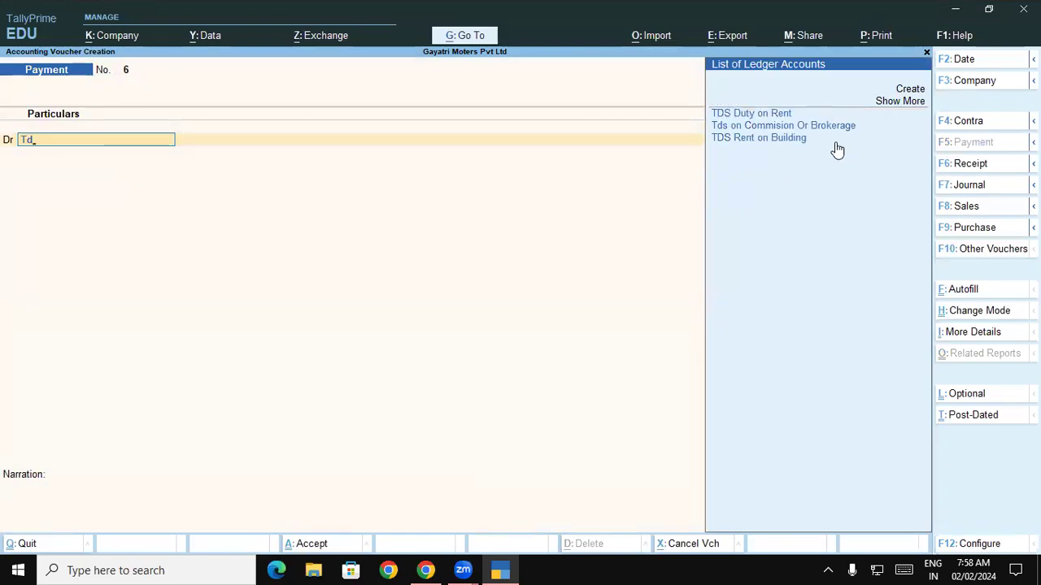
{"action": "key", "text": "Return"}
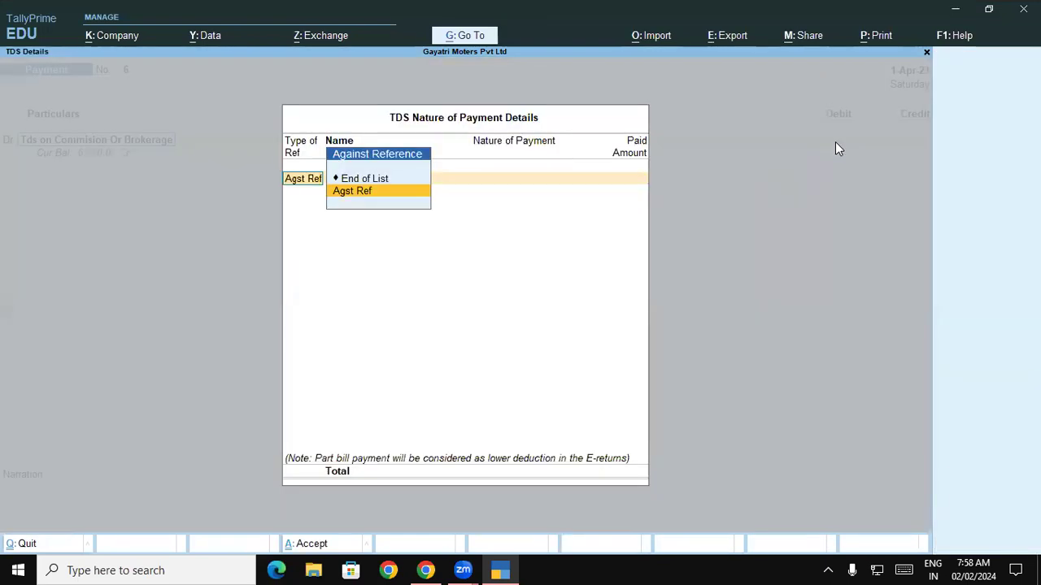
{"action": "key", "text": "Return"}
{"action": "key", "text": "Return"}
{"action": "key", "text": "Return"}
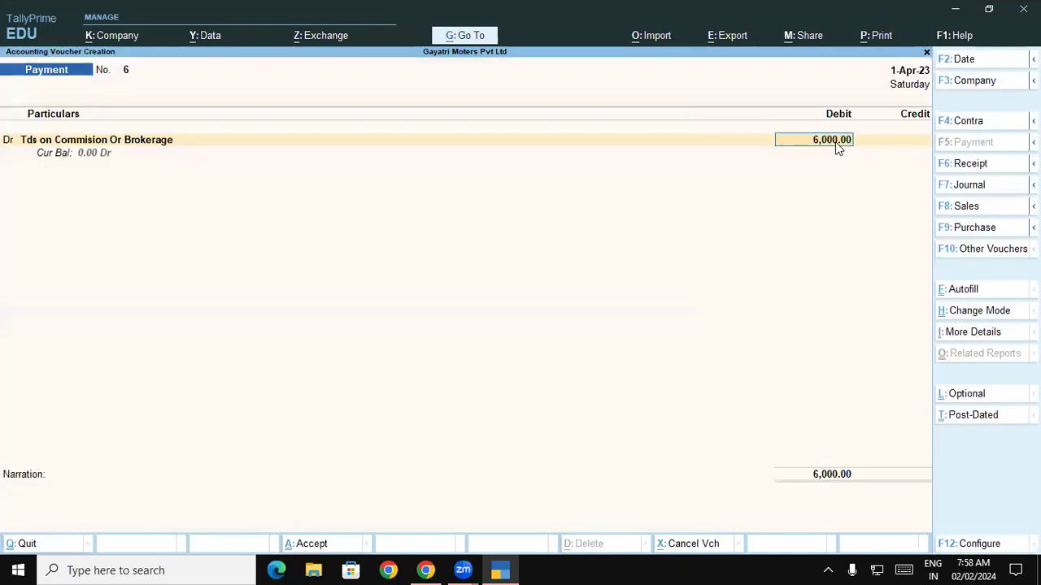
{"action": "key", "text": "Return"}
{"action": "key", "text": "Return"}
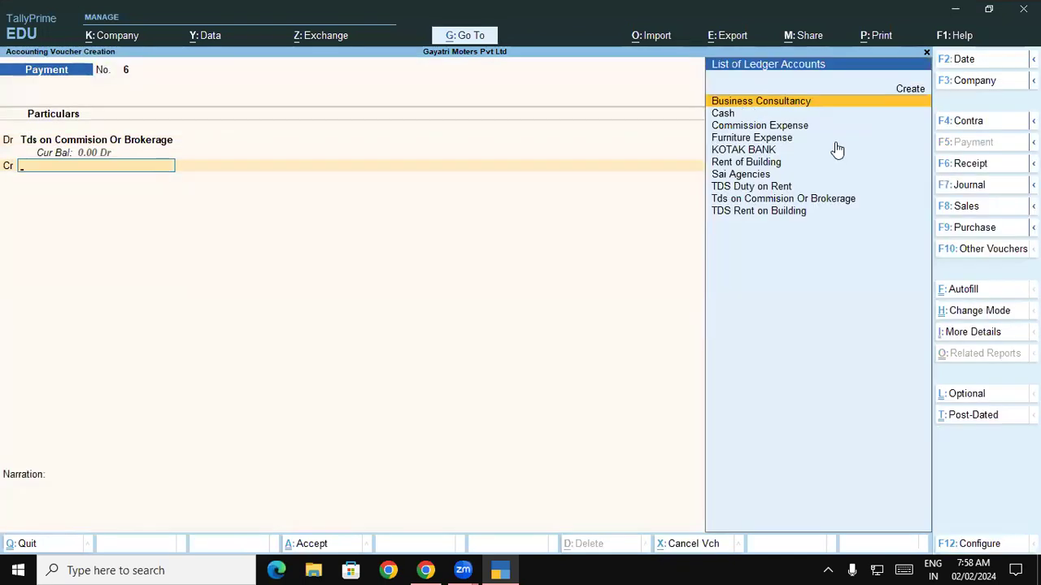
- Credit KOTAK BANK with 6,000.00 by cheque without an instrument number, and save the TDS payment voucher
{"action": "type", "text": "Ko"}
{"action": "key", "text": "Return"}
{"action": "key", "text": "Return"}
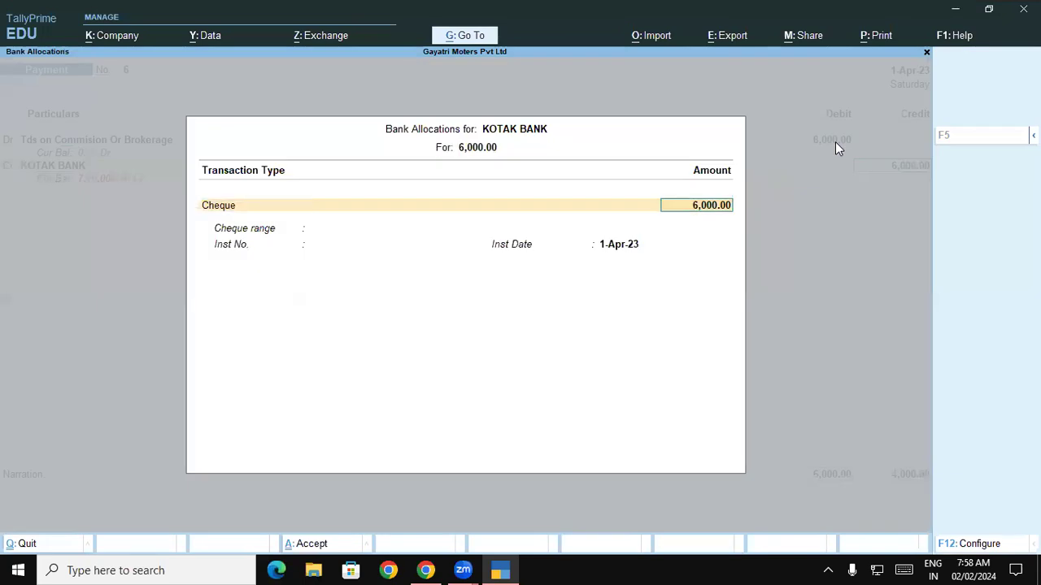
{"action": "key", "text": "Return"}
{"action": "key", "text": "Return"}
{"action": "key", "text": "Return"}
{"action": "key", "text": "Return"}
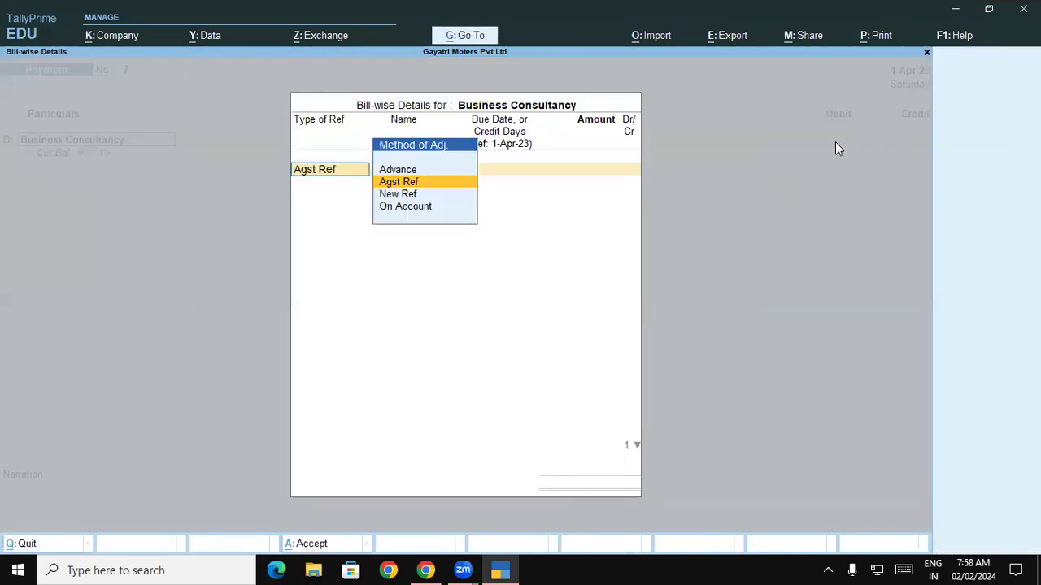
- Quit the bill-wise details for Business Consultancy in the unneeded new payment voucher
{"action": "key", "text": "Escape"}
{"action": "key", "text": "Escape"}
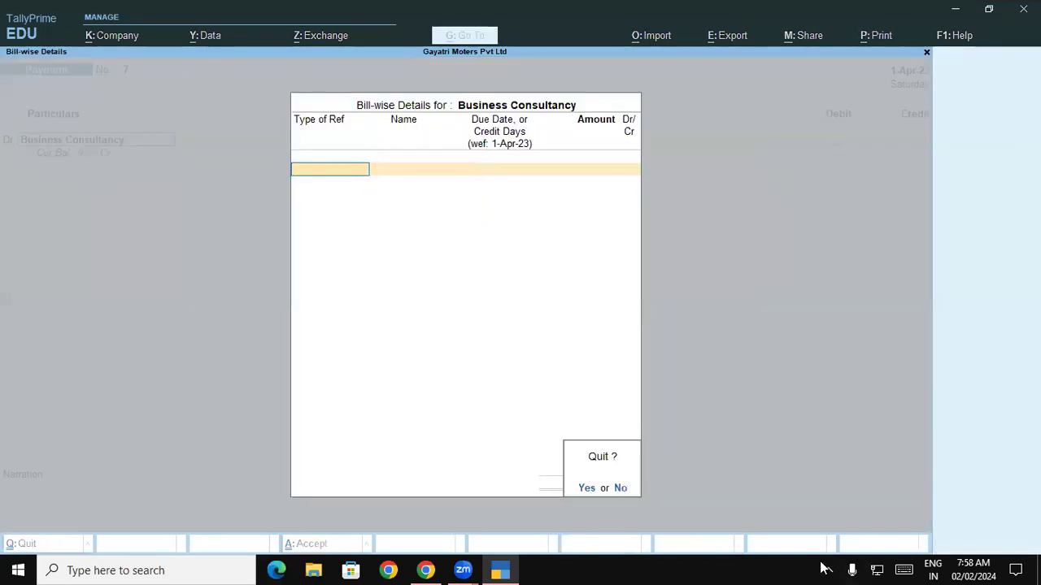